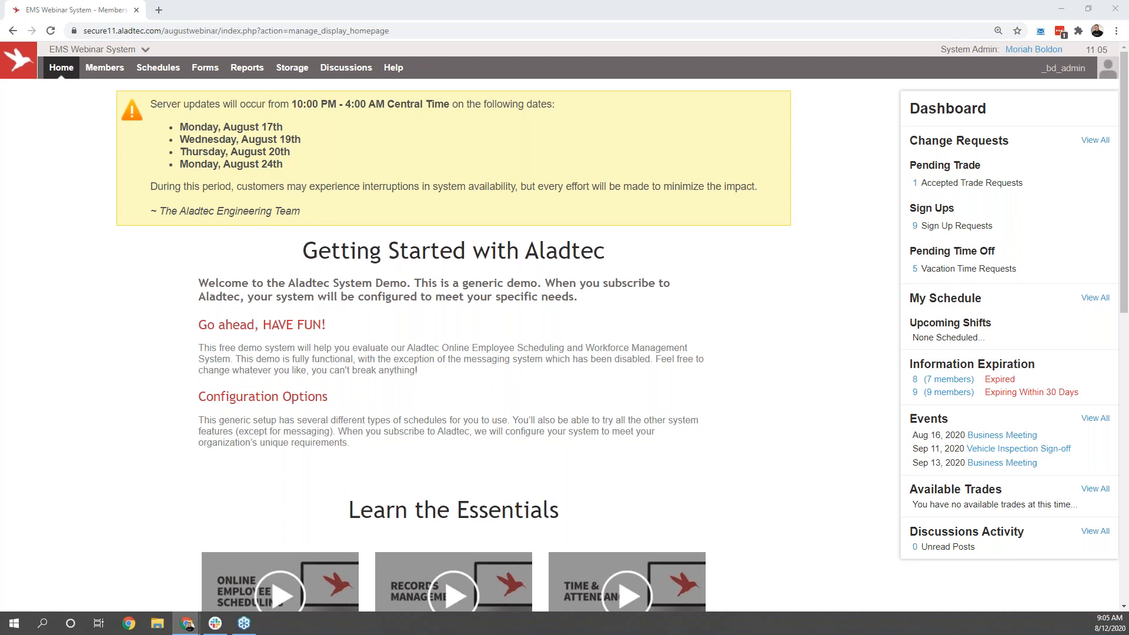
Step: Open the Home Page Editor to view the home page message and return to the home page without editing
mouse_move(58, 69)
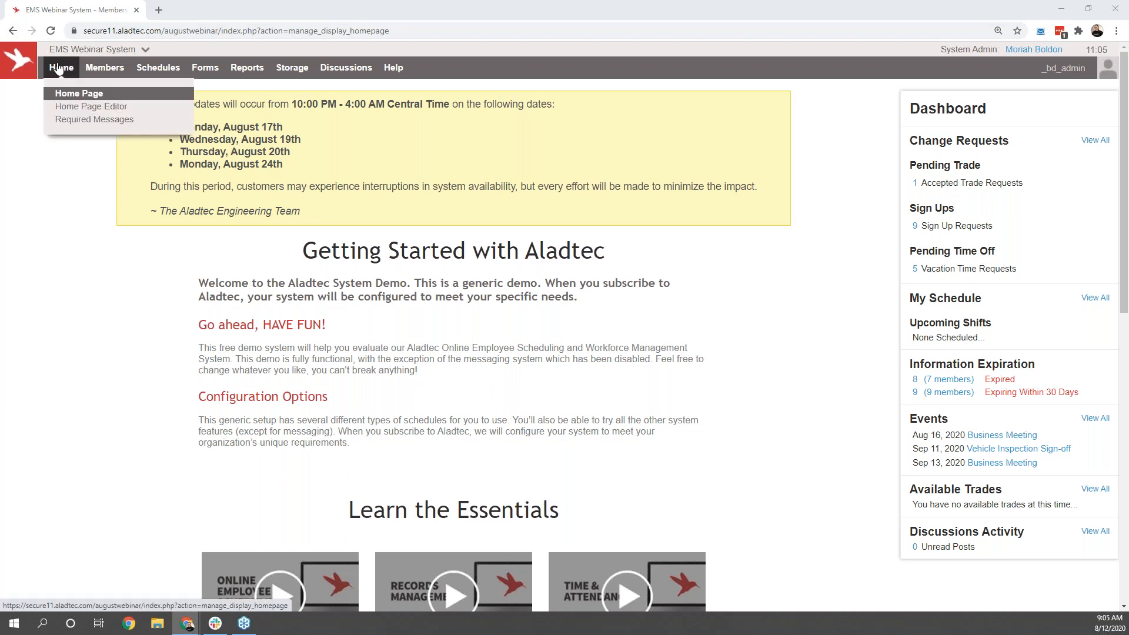
click(72, 107)
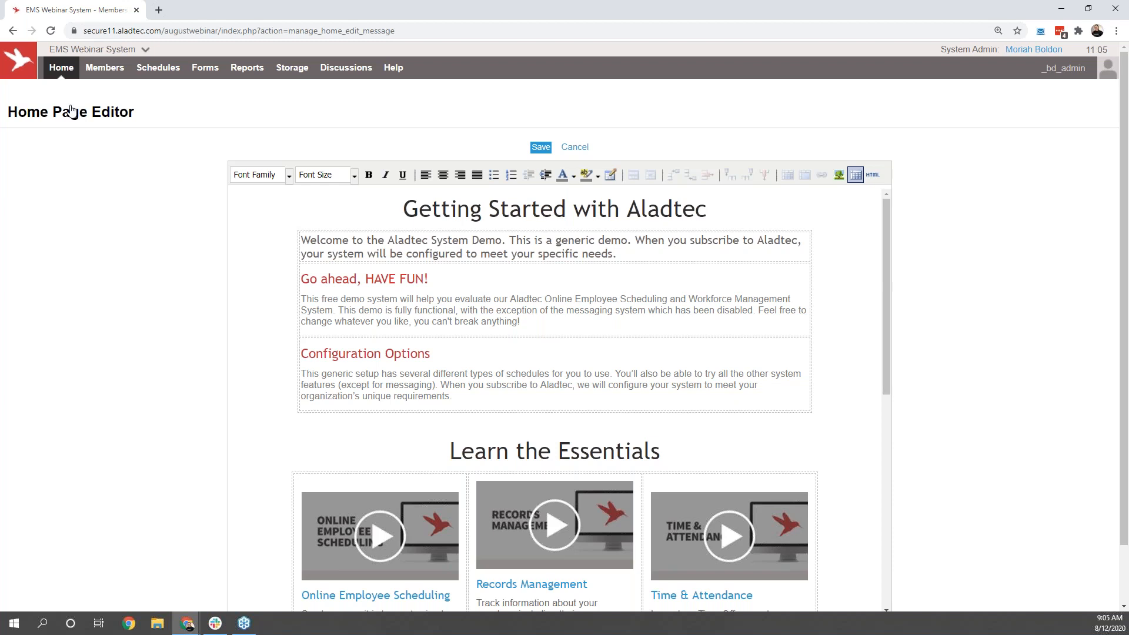
click(68, 75)
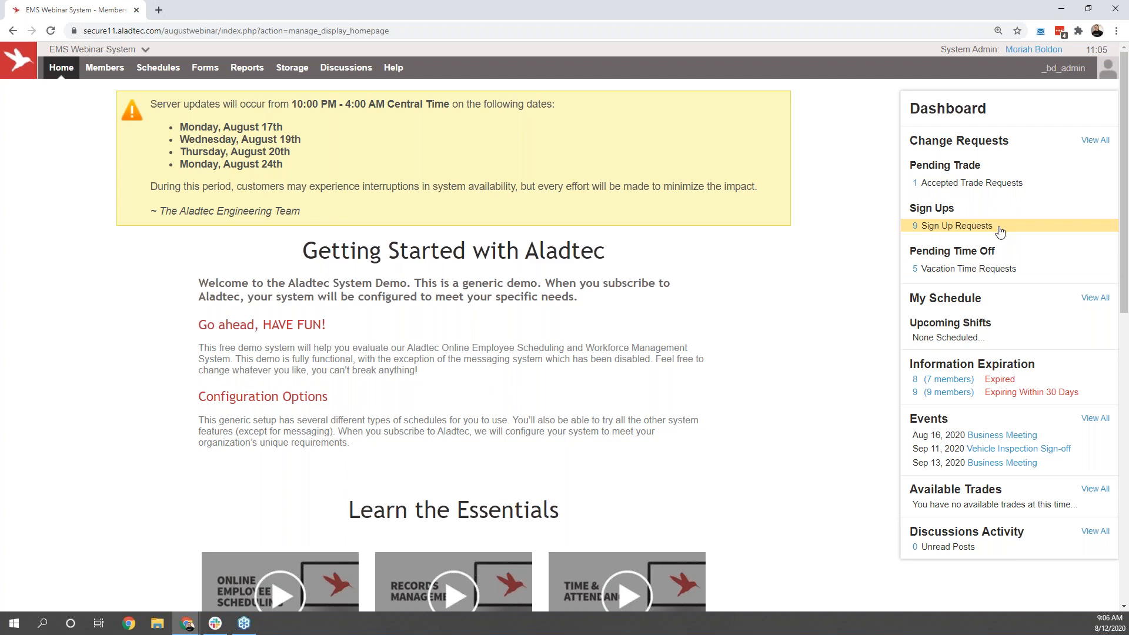
Step: Expand the pending vacation time requests on the dashboard to view them and collapse the list again
click(1003, 272)
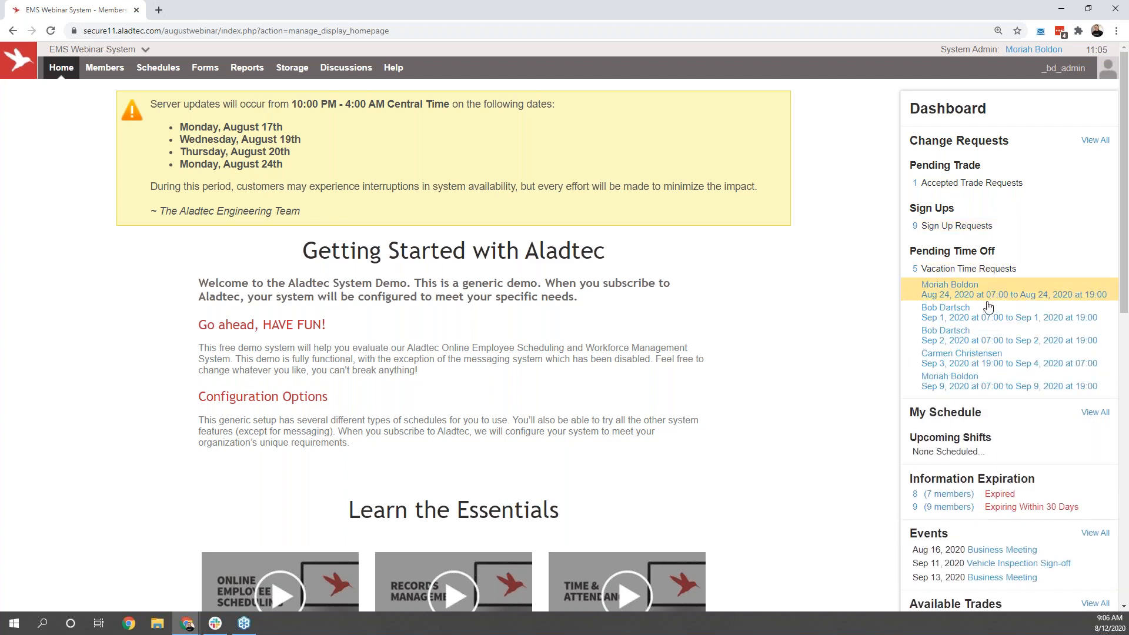
click(1001, 274)
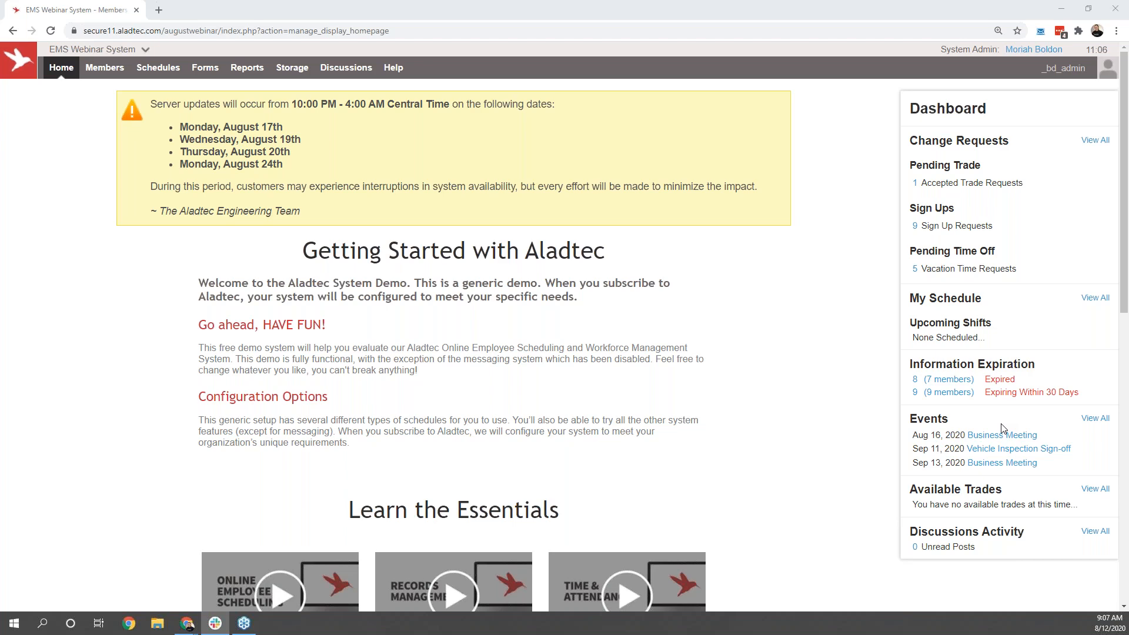
Step: Switch to the third listed member's account to view that member's dashboard, and return to the administrator account
click(1065, 70)
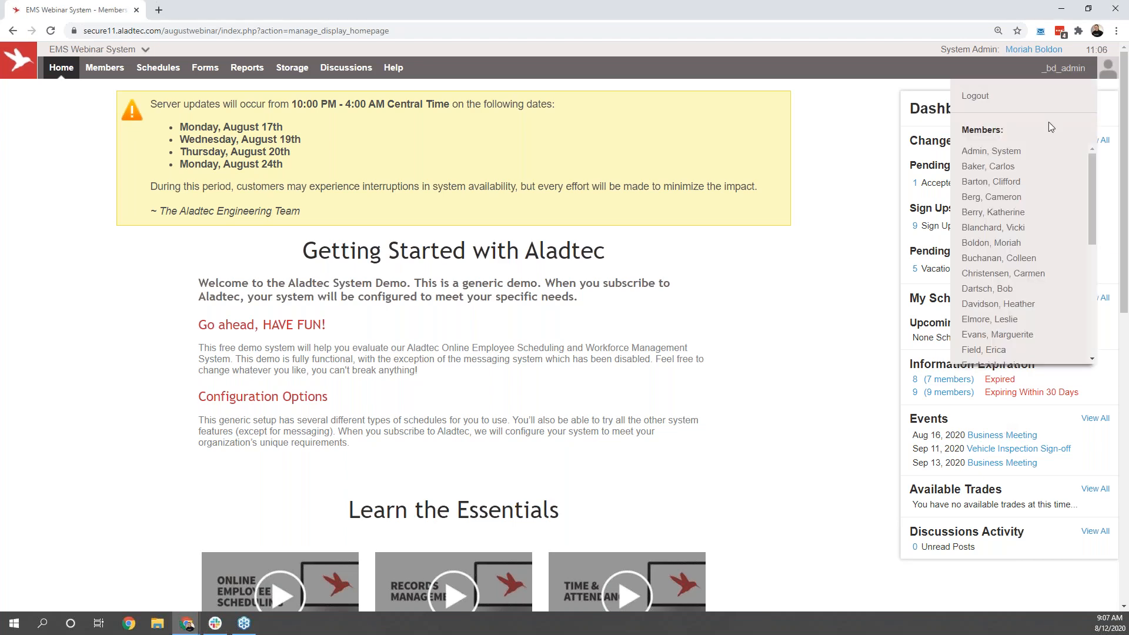
click(1007, 184)
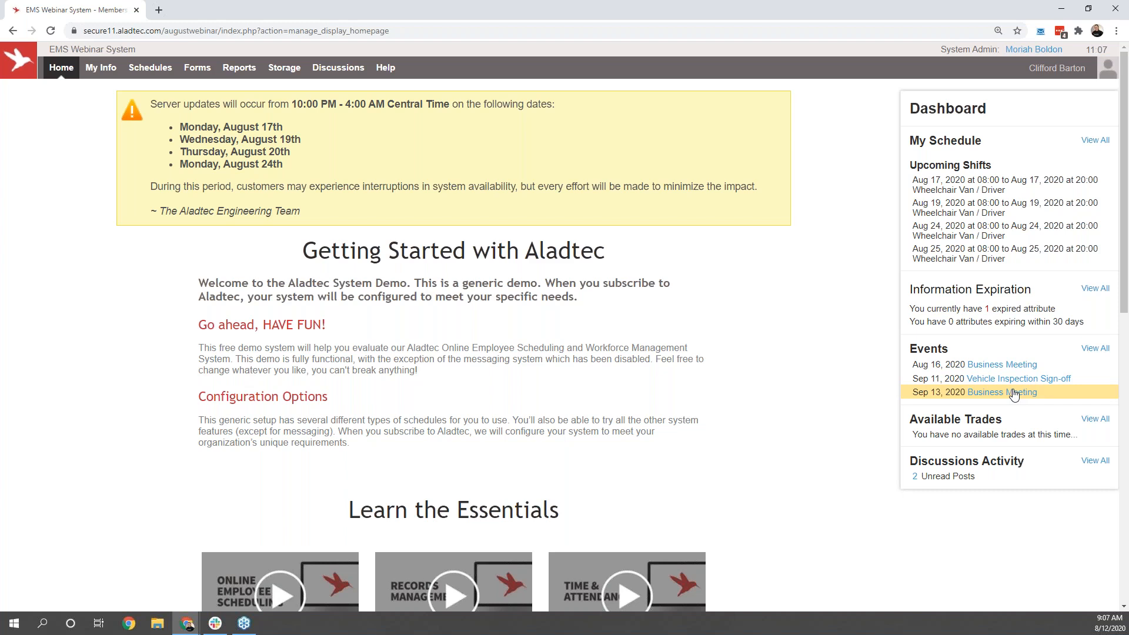
click(1050, 72)
click(1035, 96)
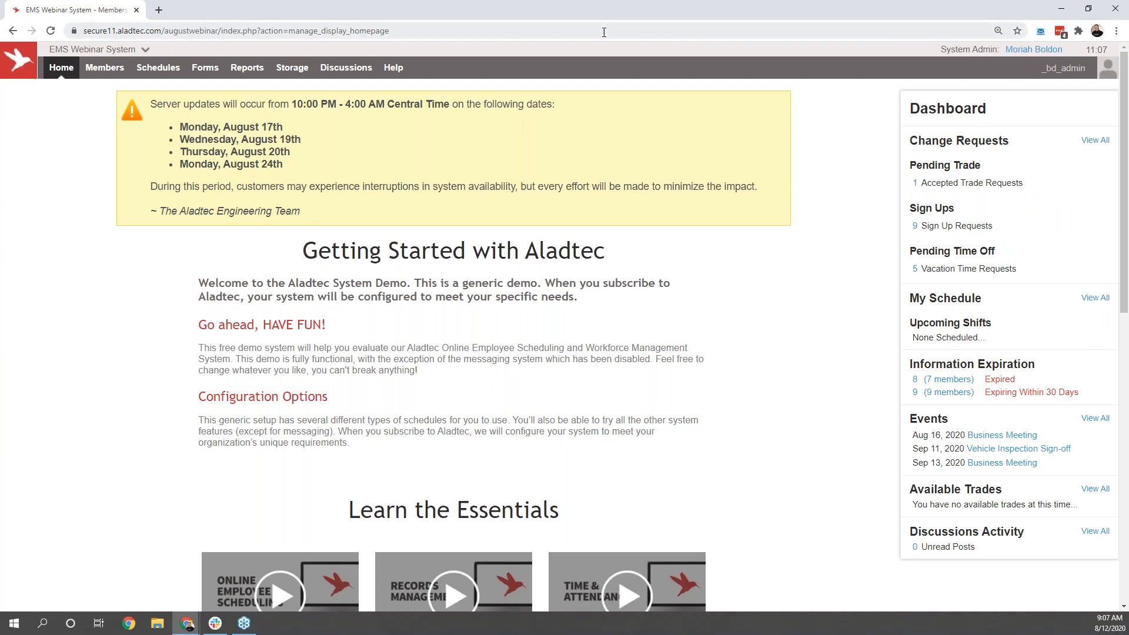
Step: Apply the All Items filter in the Member Database and open the fourth listed member's record for editing
click(118, 81)
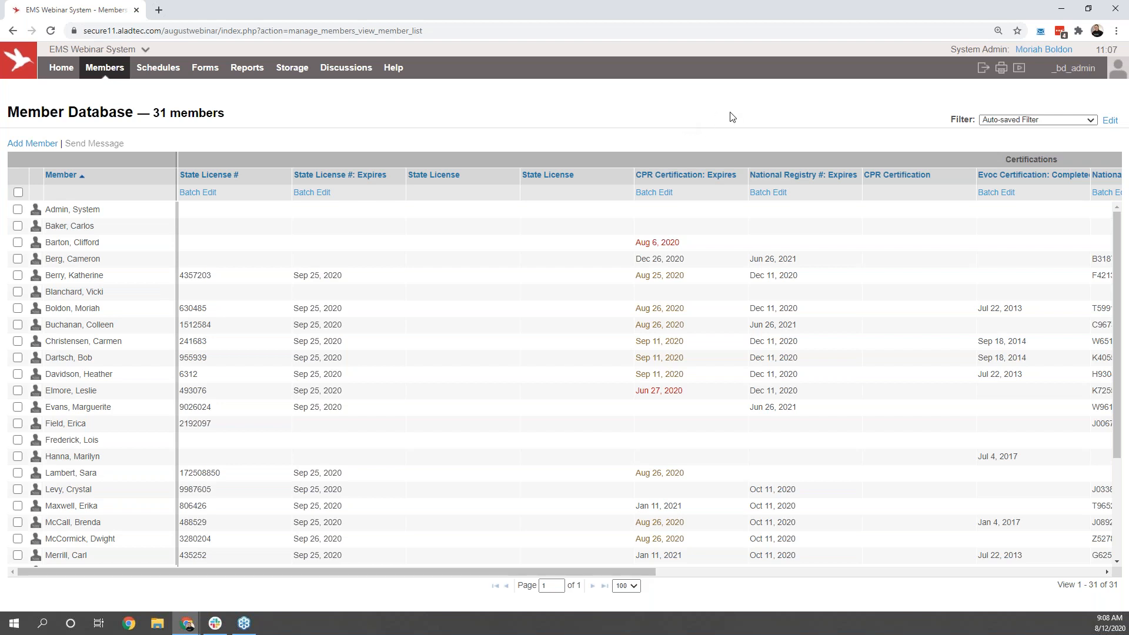
click(1006, 120)
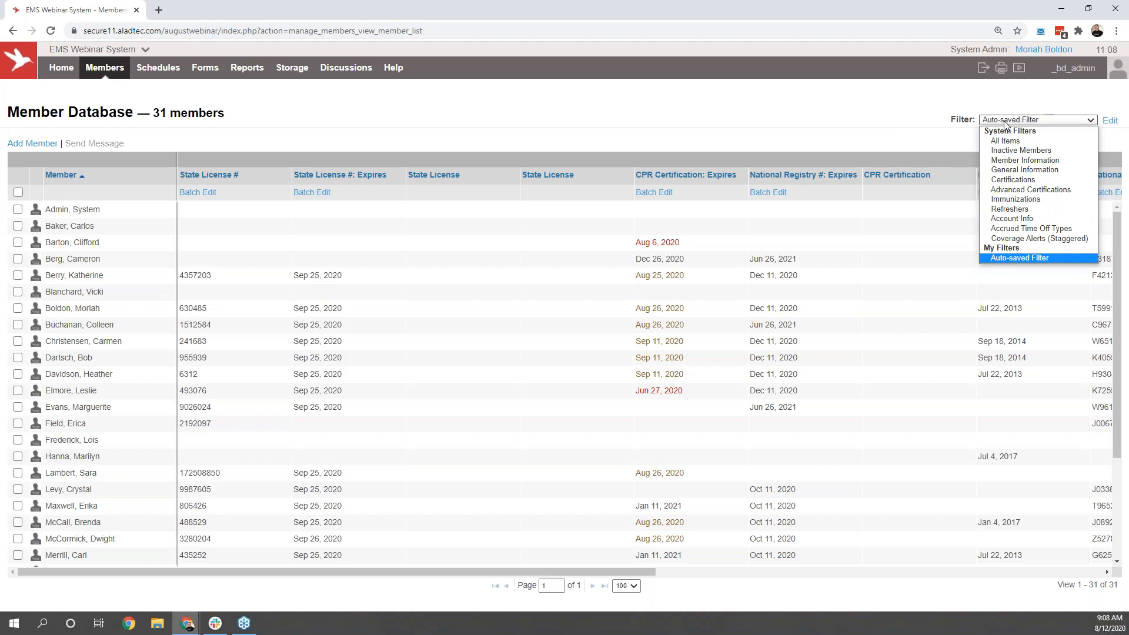
click(1011, 142)
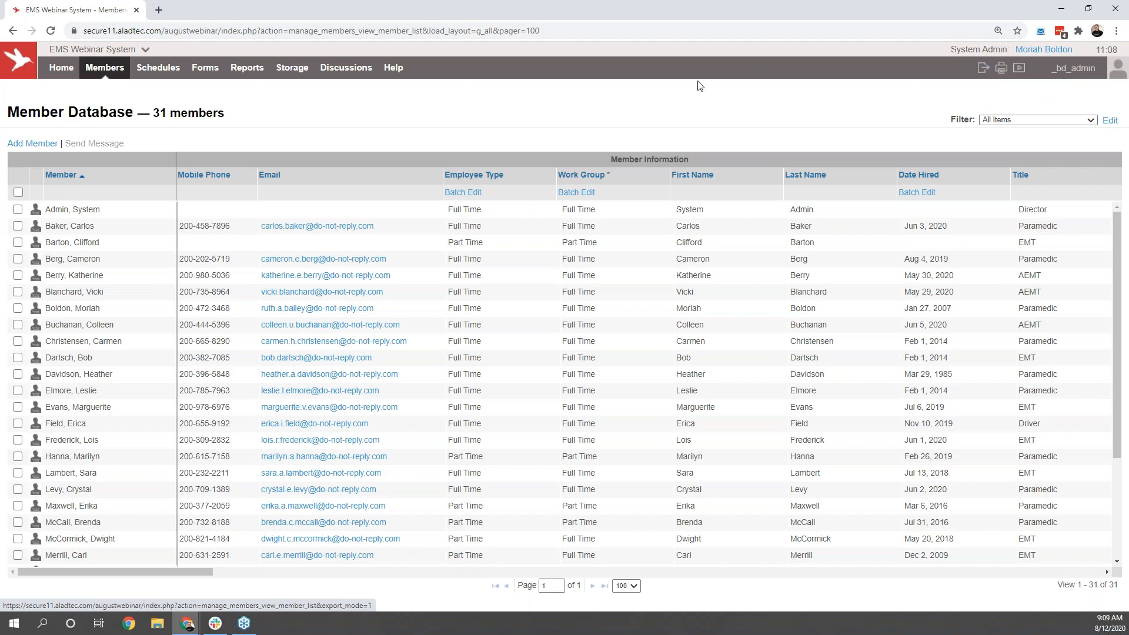
click(93, 258)
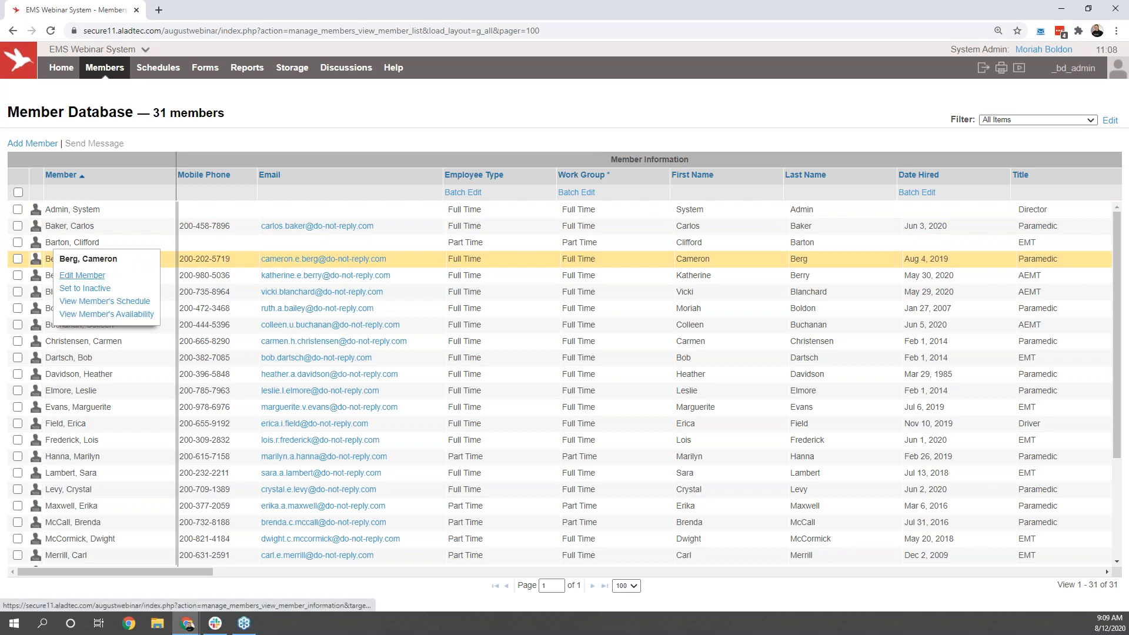
click(82, 275)
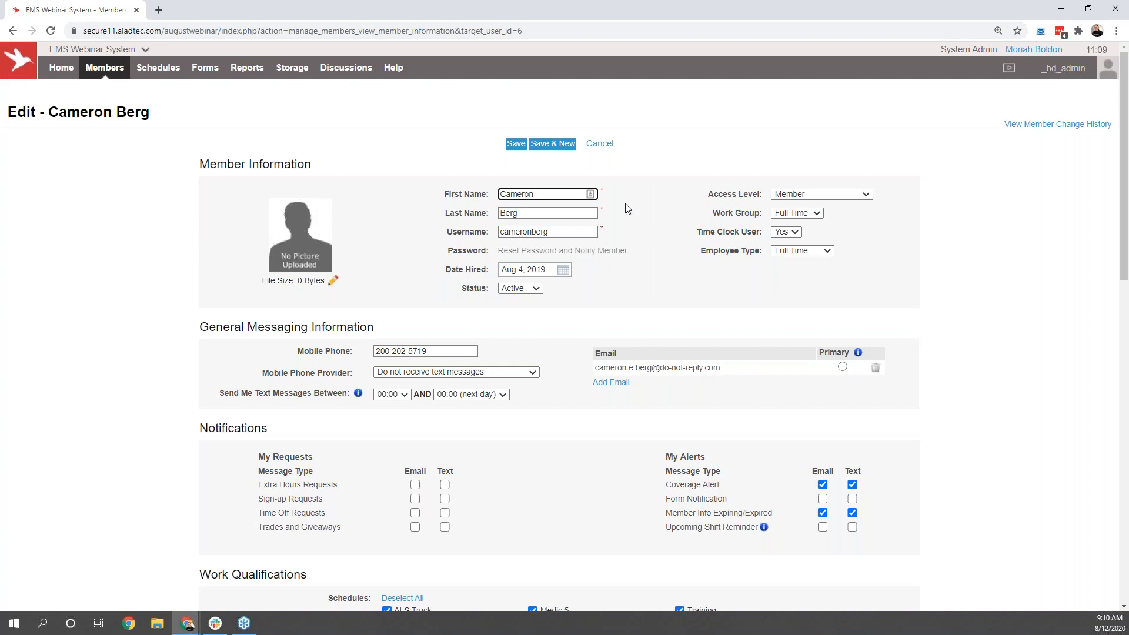
Step: Review the available access levels and mobile phone providers in the member's record without changing either setting
click(781, 197)
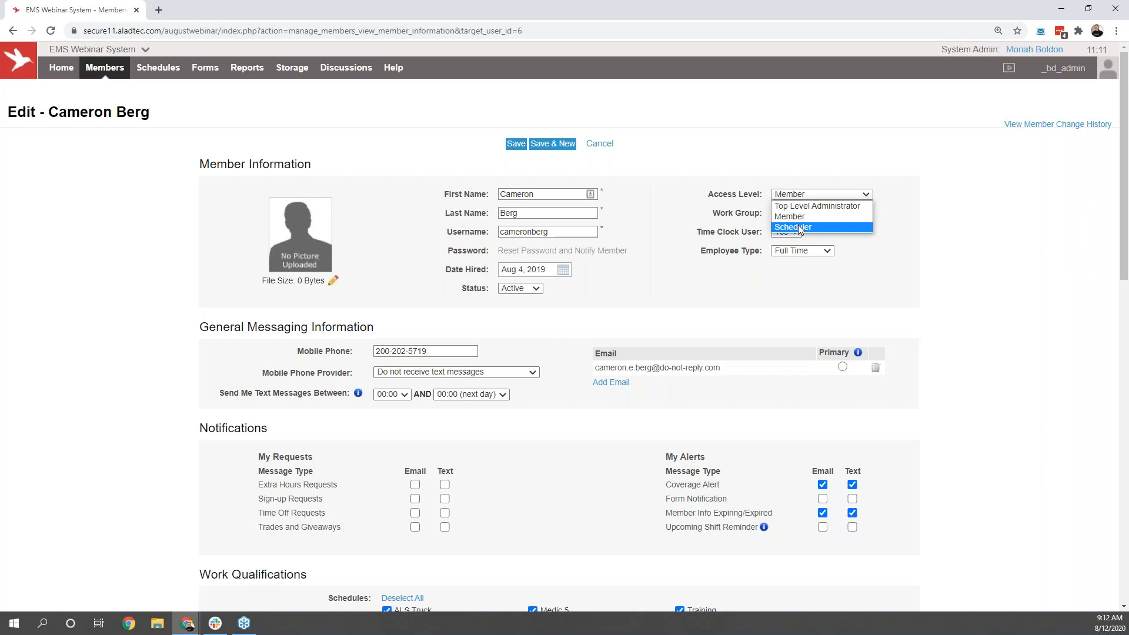
click(943, 251)
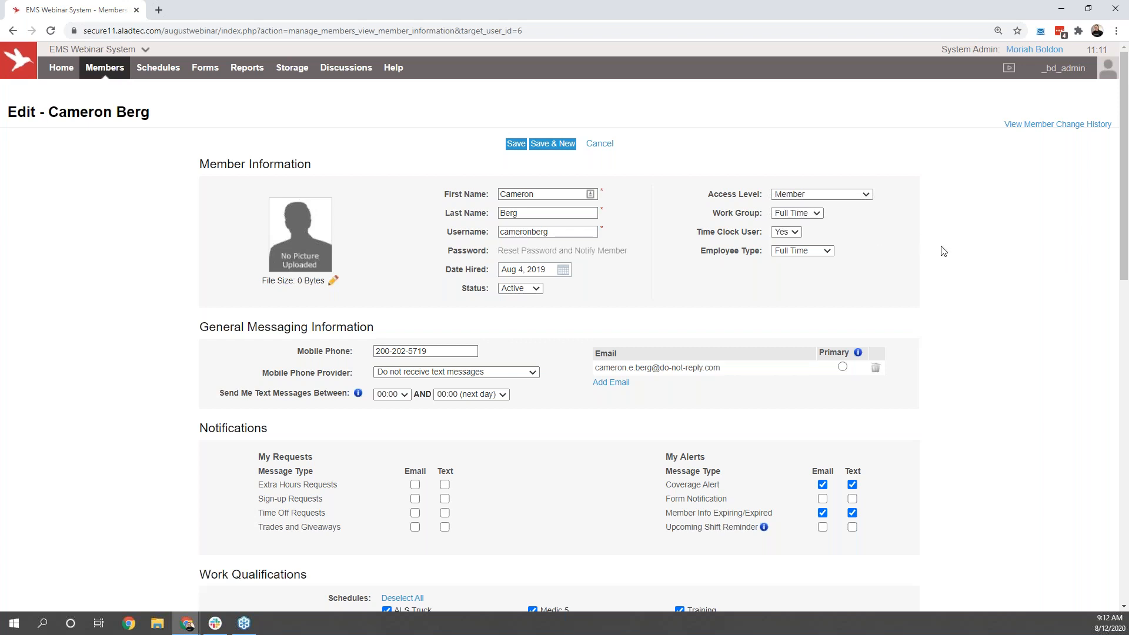
scroll(943, 251, down, 2)
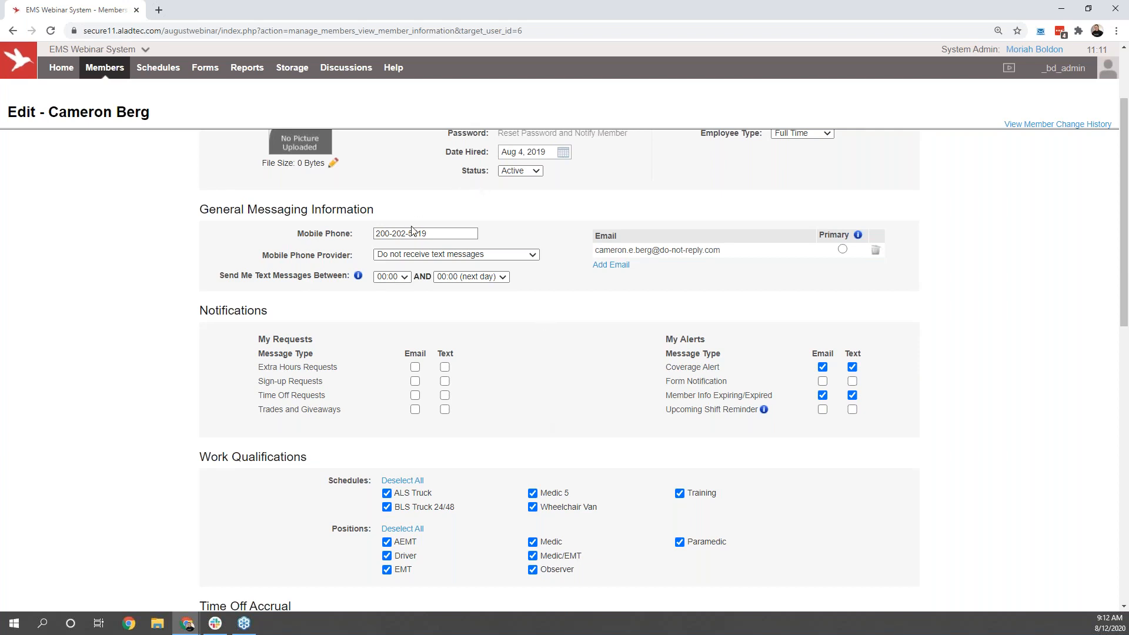
click(420, 259)
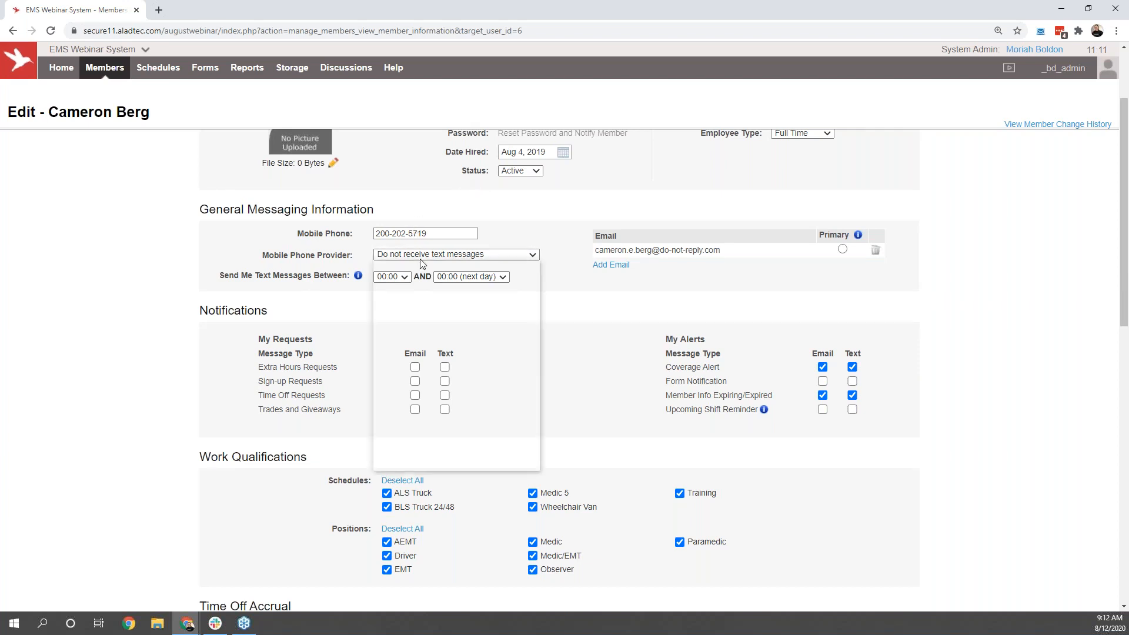
click(614, 292)
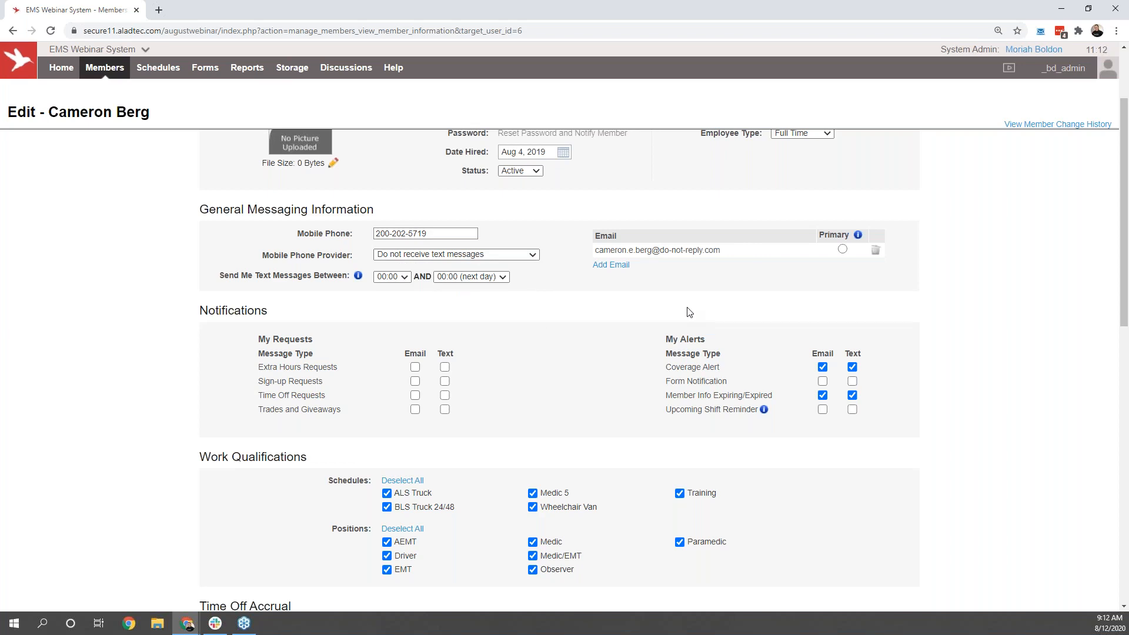
Step: Try the email and text notification options for sign-up, time off and trade requests, leaving them all unchecked
click(416, 382)
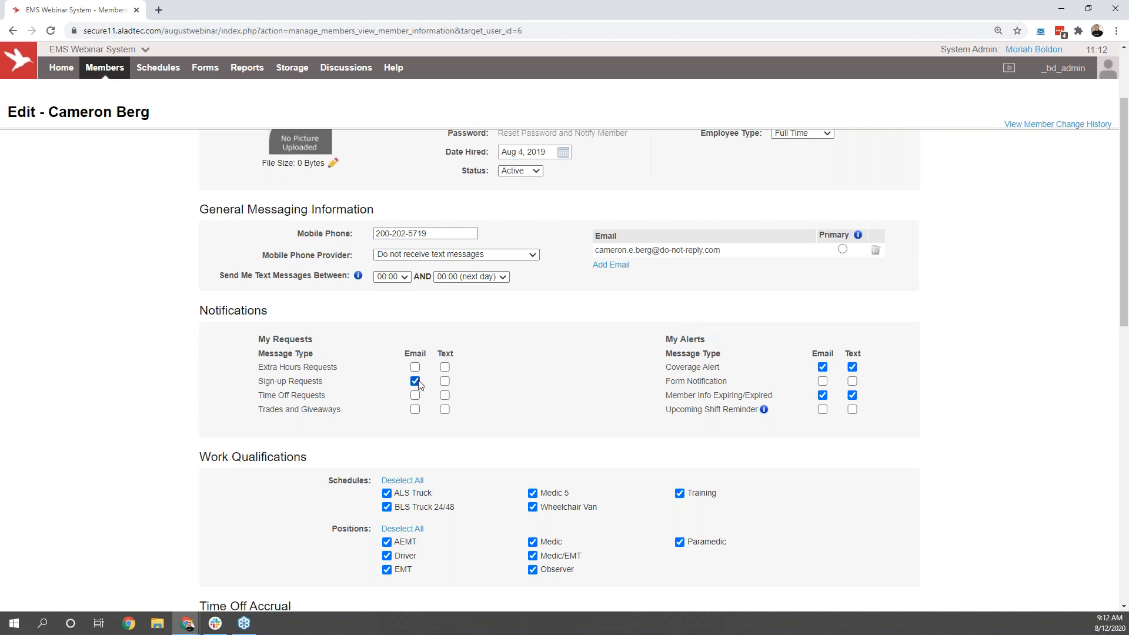
click(445, 396)
click(416, 409)
click(445, 381)
click(445, 382)
click(415, 382)
click(415, 382)
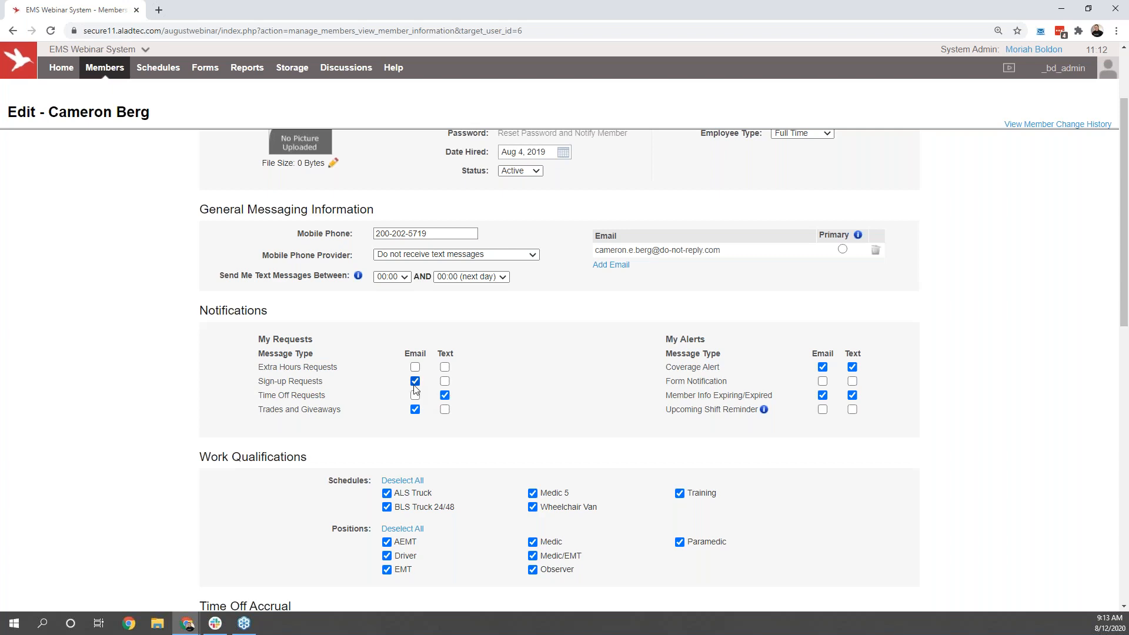
click(445, 381)
click(415, 382)
click(445, 395)
click(415, 395)
click(415, 395)
click(444, 409)
click(445, 410)
click(415, 409)
mouse_move(764, 411)
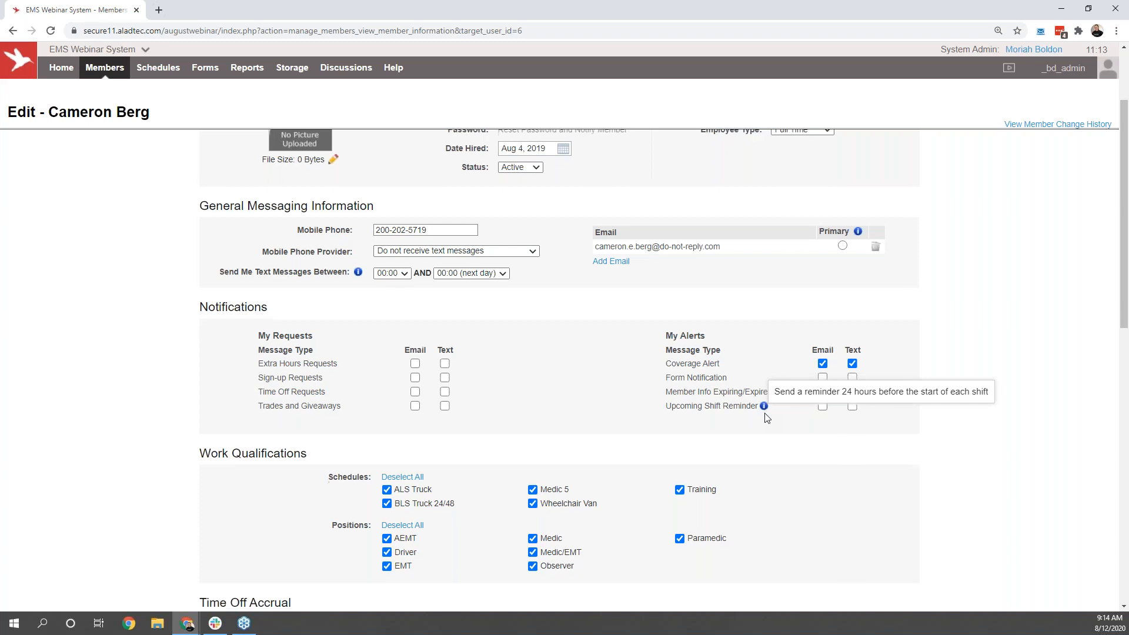
Step: Remove the Paramedic position from the member's work qualifications and enable it again
scroll(764, 415, down, 2)
drag(207, 340, 305, 340)
click(306, 340)
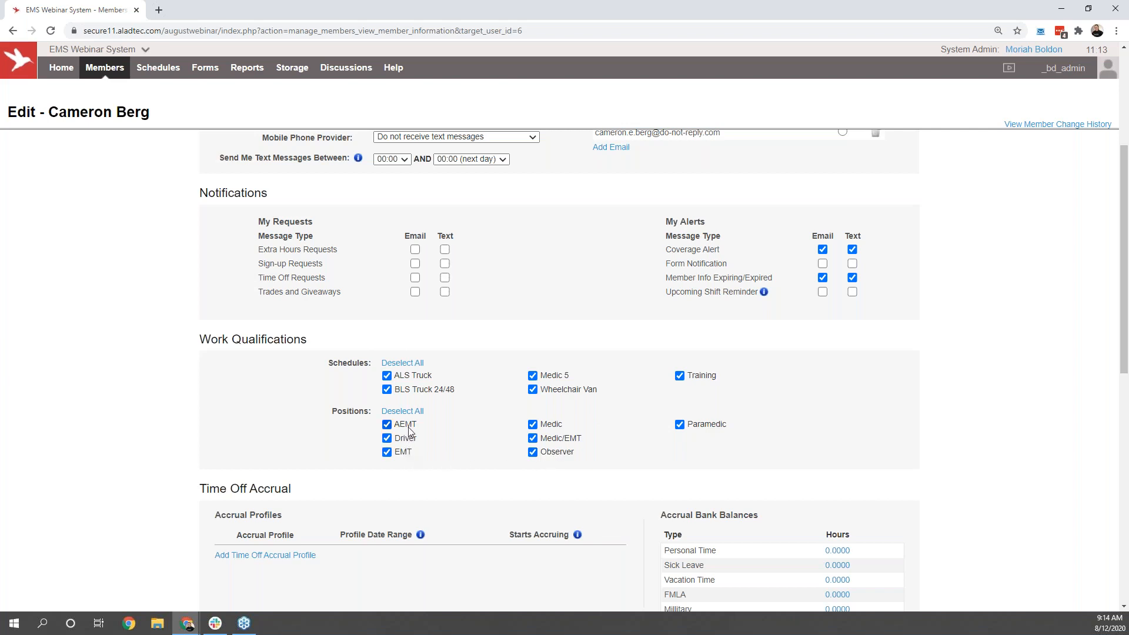
click(701, 428)
click(703, 427)
Step: Add a Year 5-10 time off accrual profile to the member's record and delete it again
scroll(703, 429, down, 3)
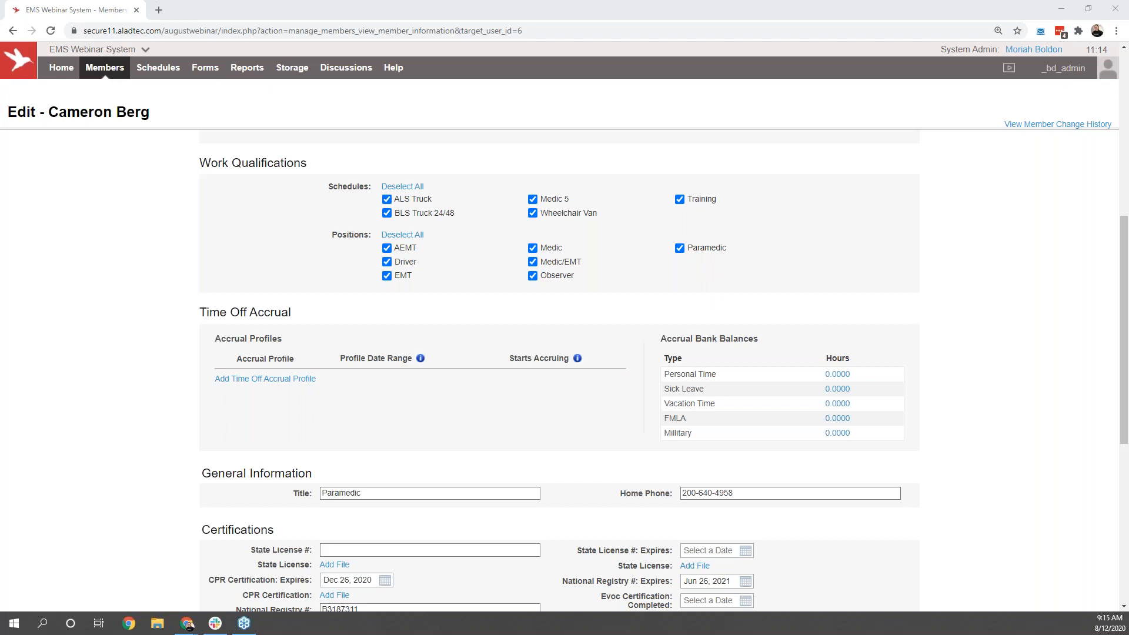
click(265, 379)
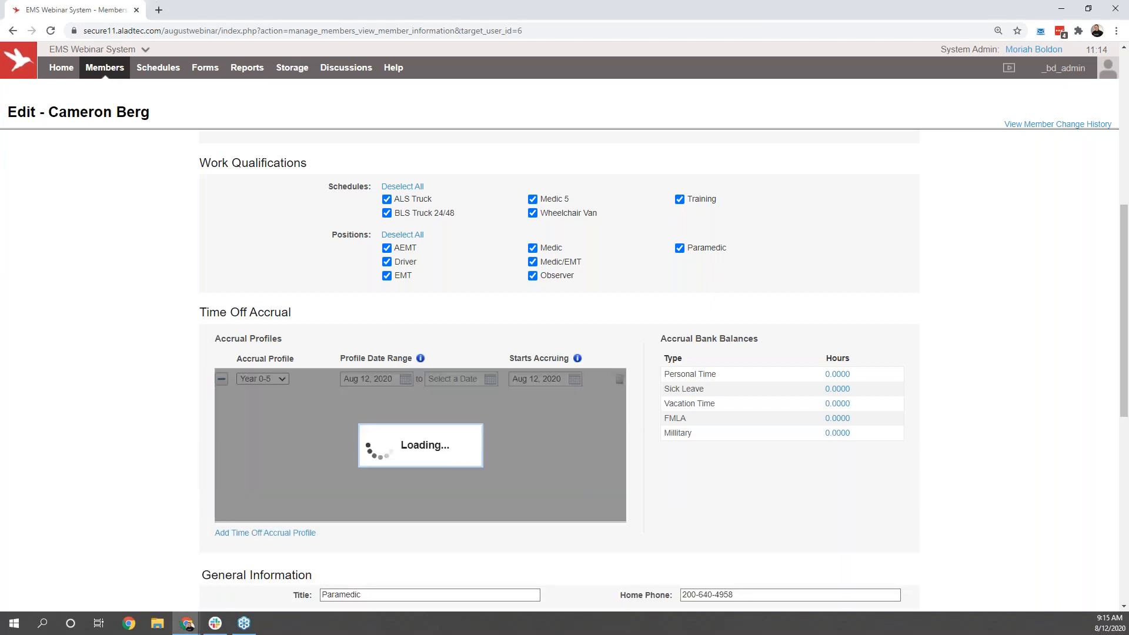
click(263, 379)
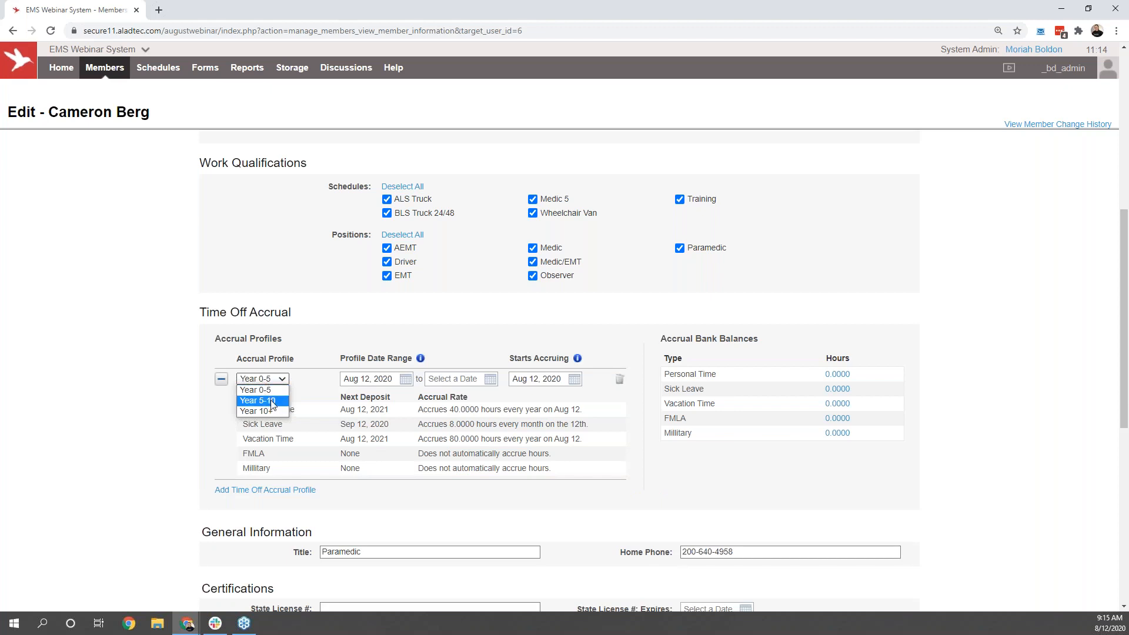
click(259, 401)
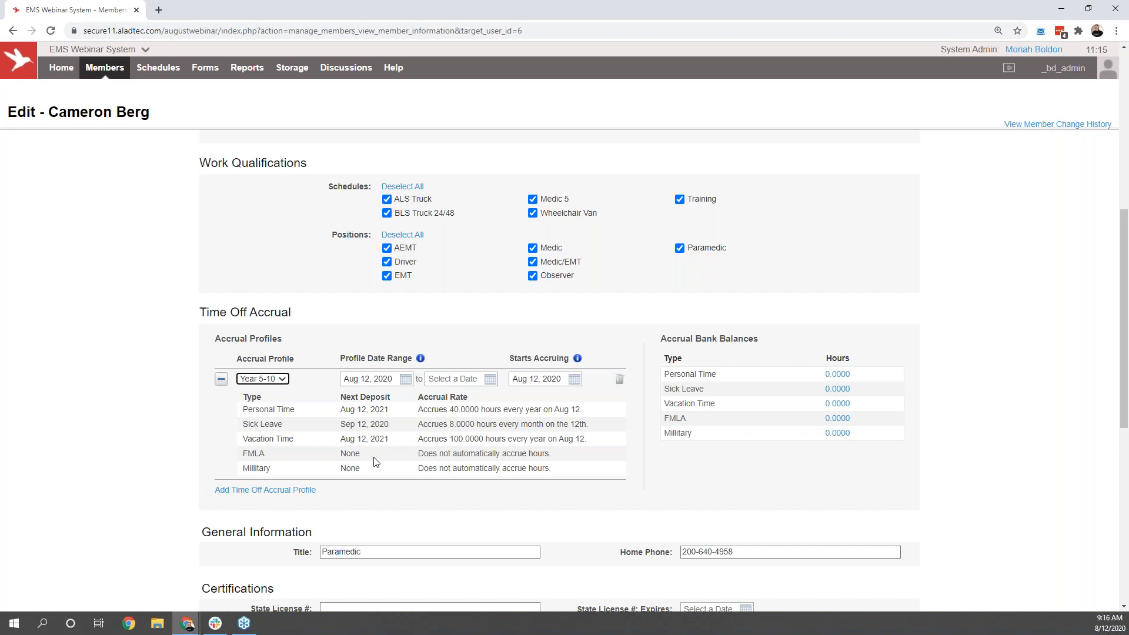
click(618, 381)
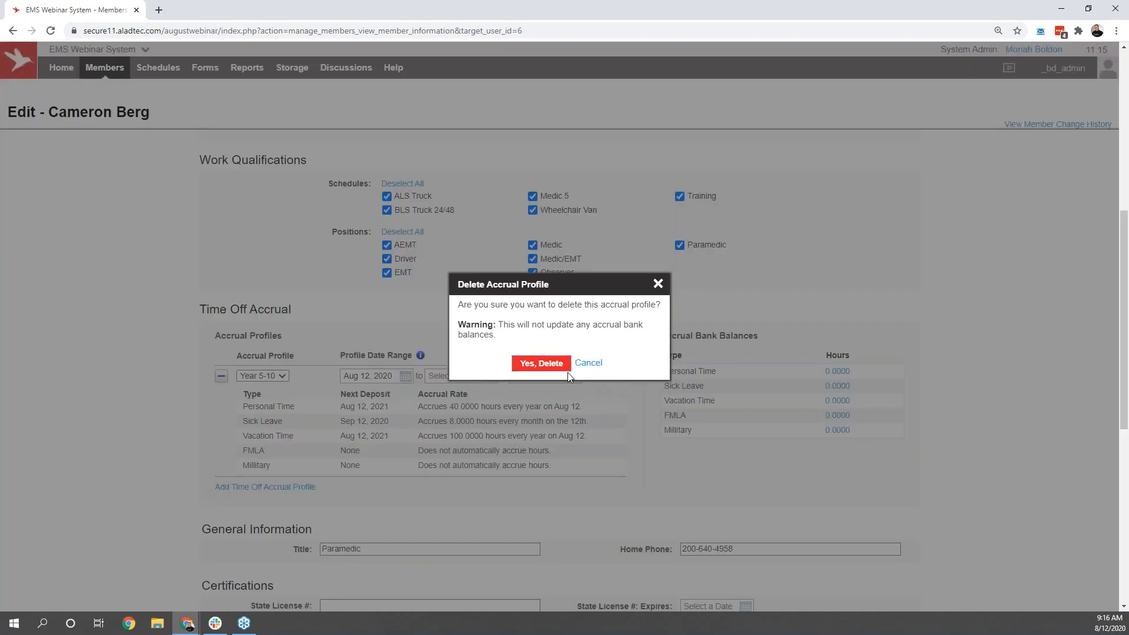
click(541, 363)
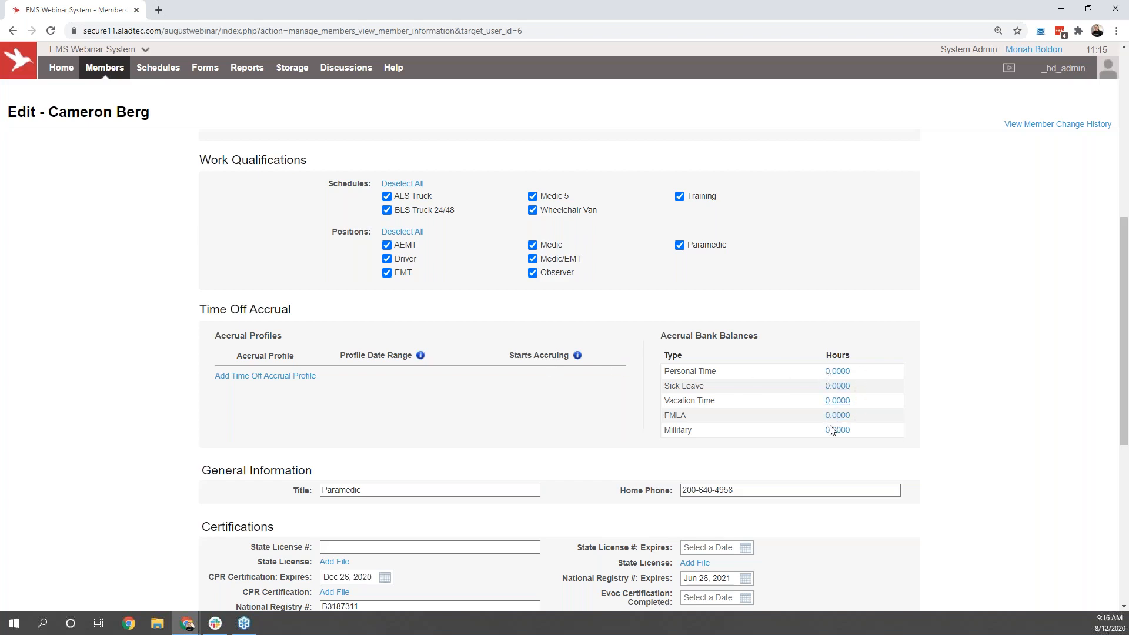
Step: Leave the member's record without saving and open the Member Database Configurator
scroll(809, 429, down, 5)
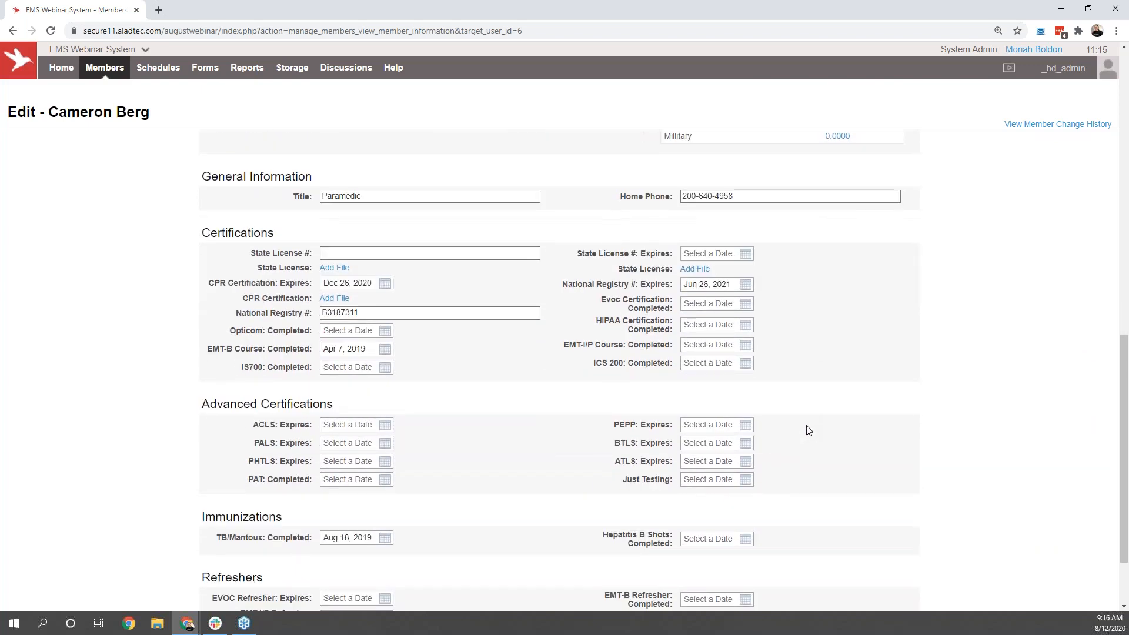
scroll(808, 430, down, 2)
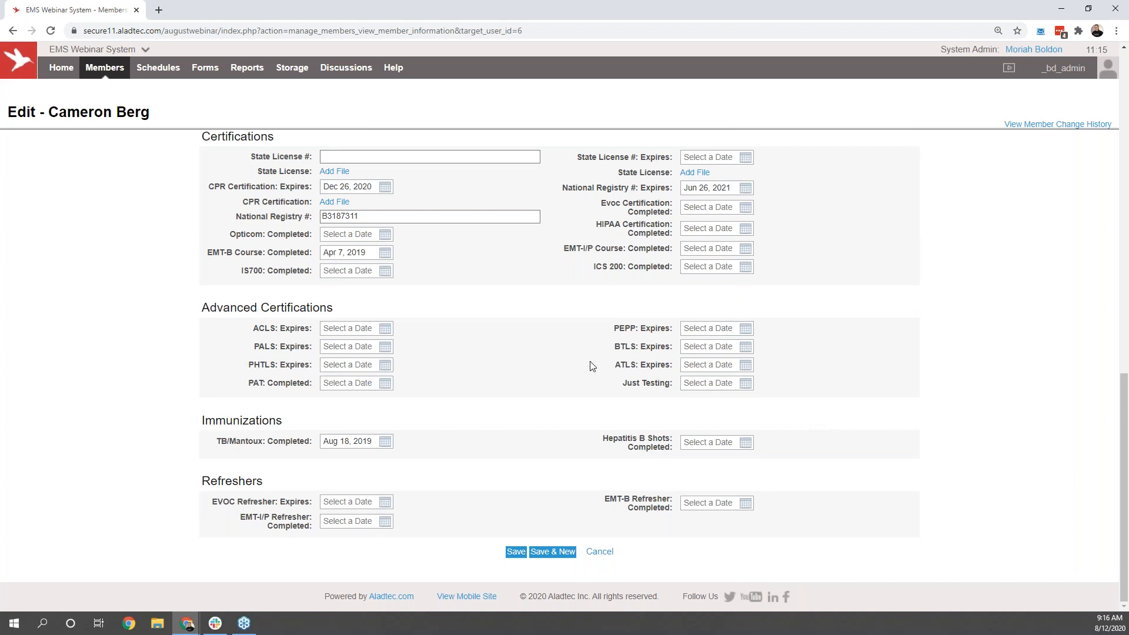
mouse_move(120, 73)
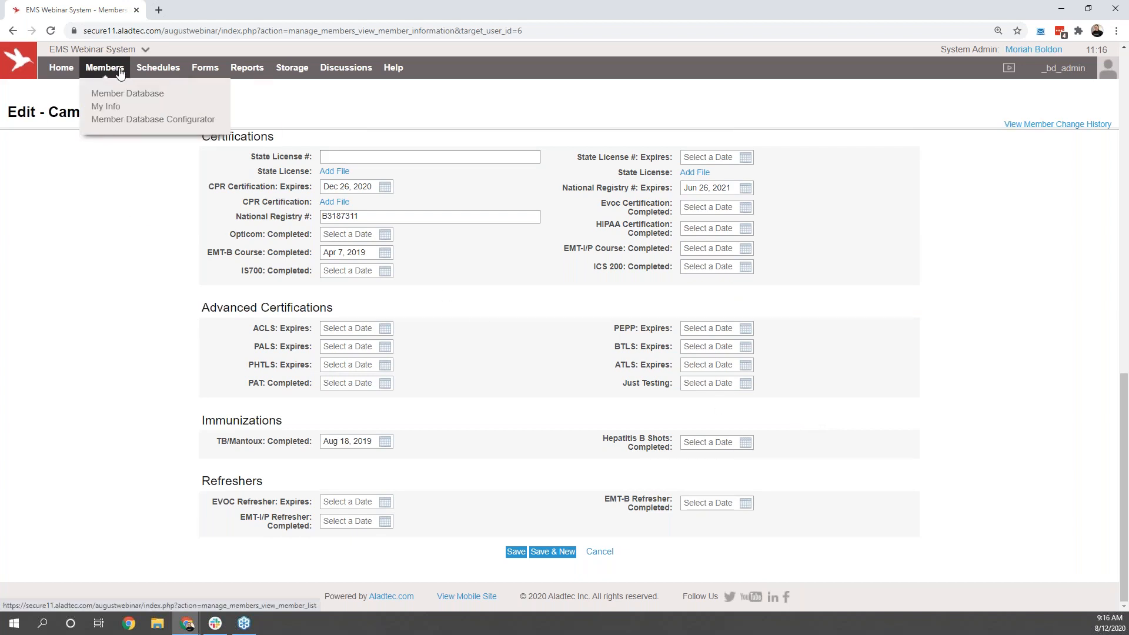
click(129, 120)
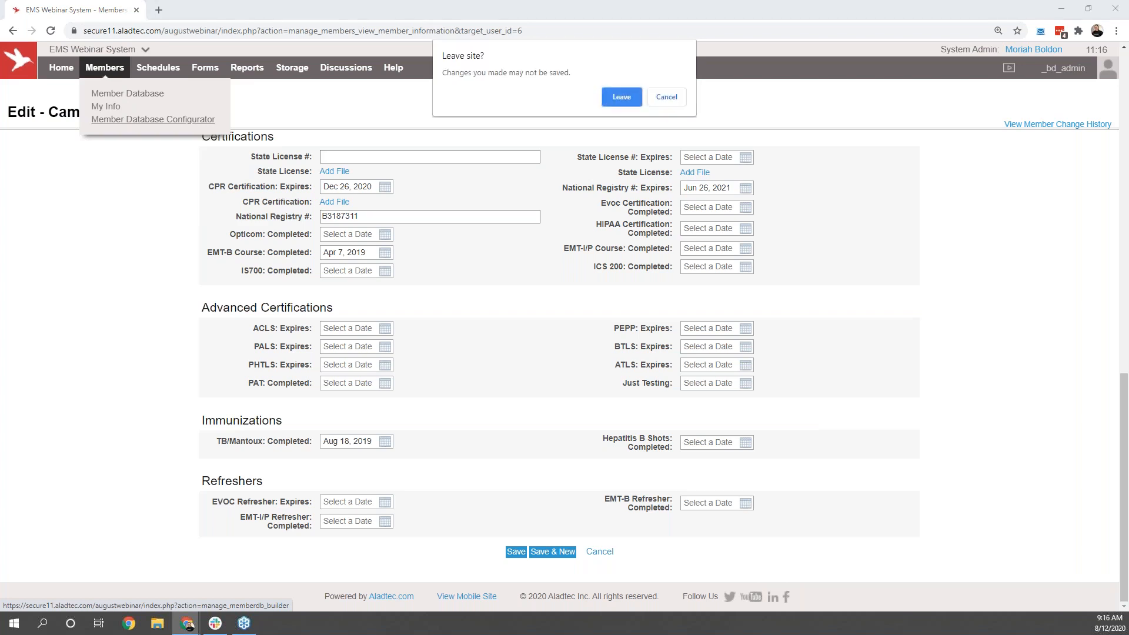
click(633, 99)
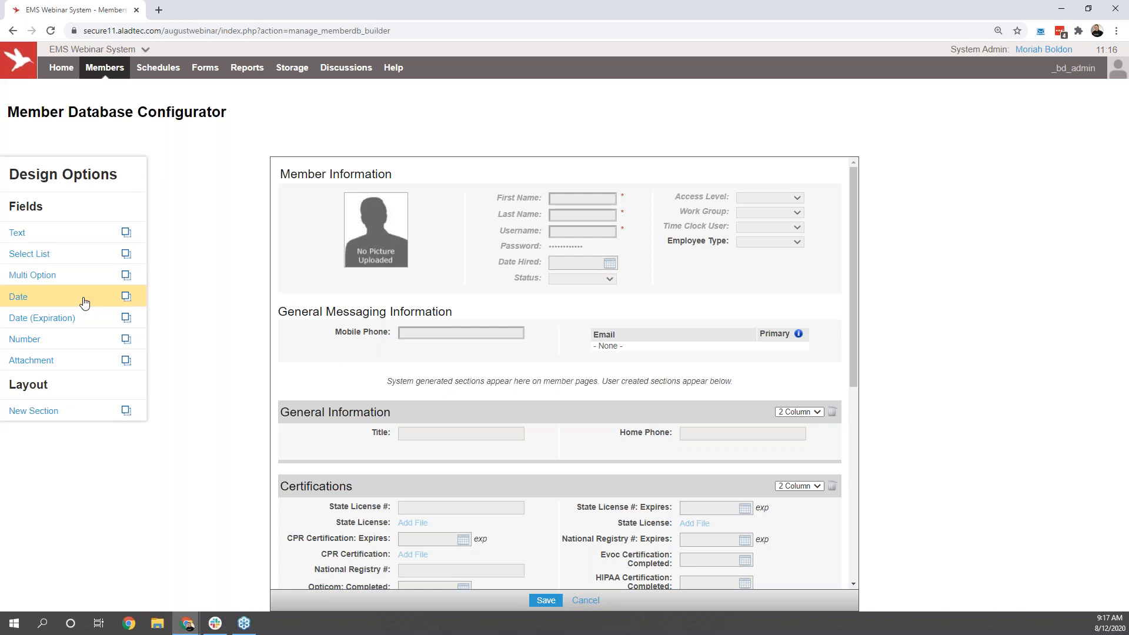
Step: Add a date field named "title" to the Certifications section and delete it from the form again
drag(84, 303, 811, 510)
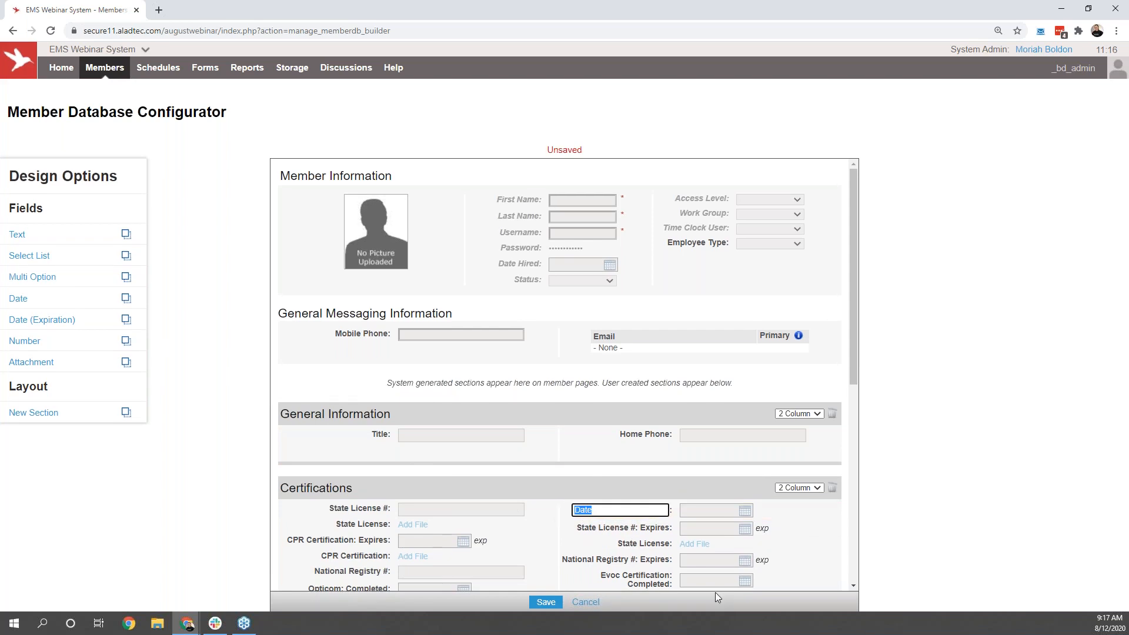
text(title)
click(921, 523)
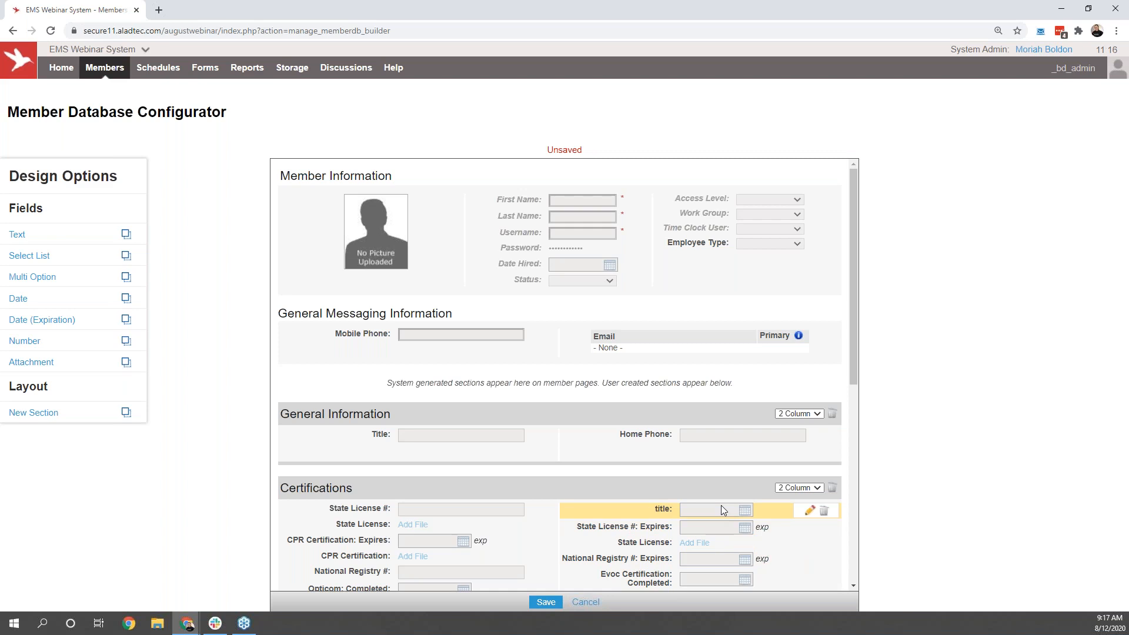
click(822, 511)
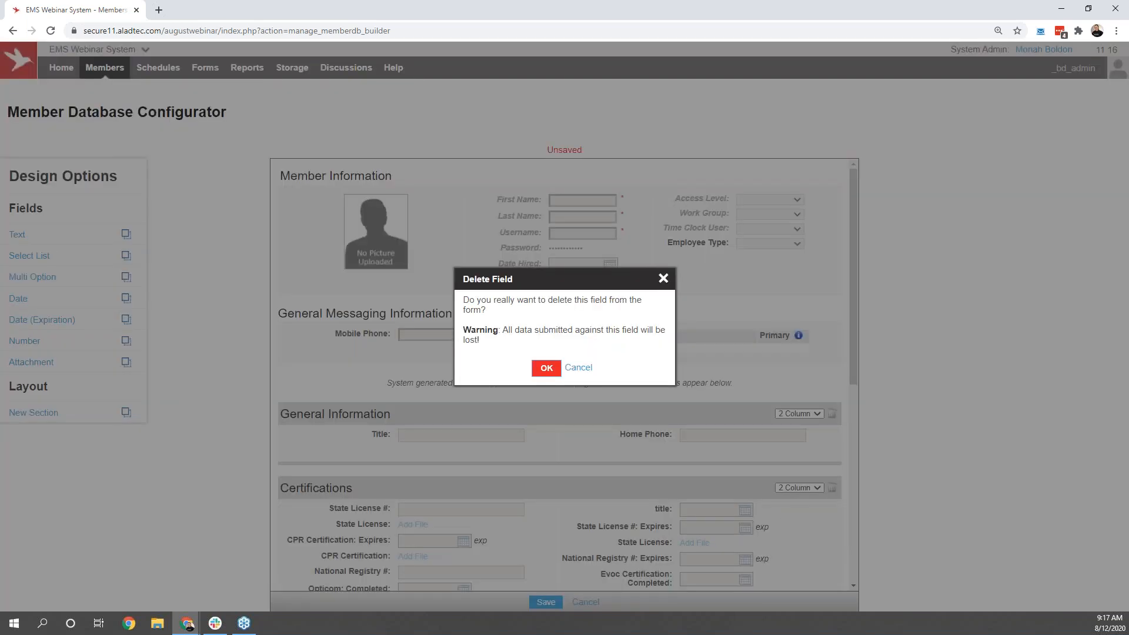
click(547, 368)
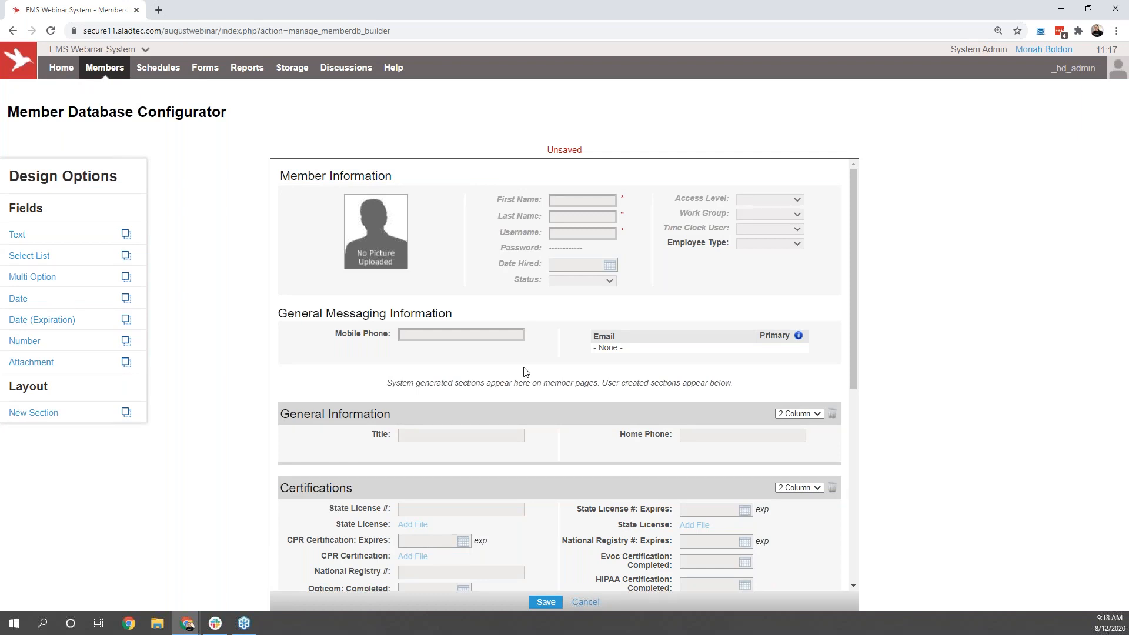
Step: Leave the Member Database Configurator without saving and open the Member Database
mouse_move(106, 68)
click(127, 92)
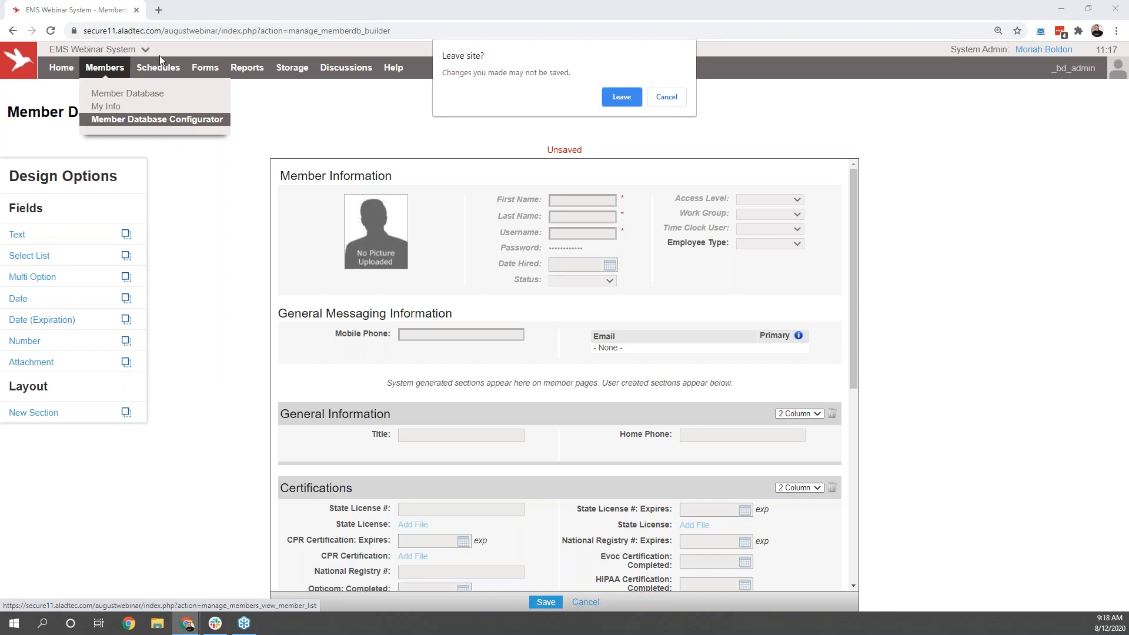
click(609, 102)
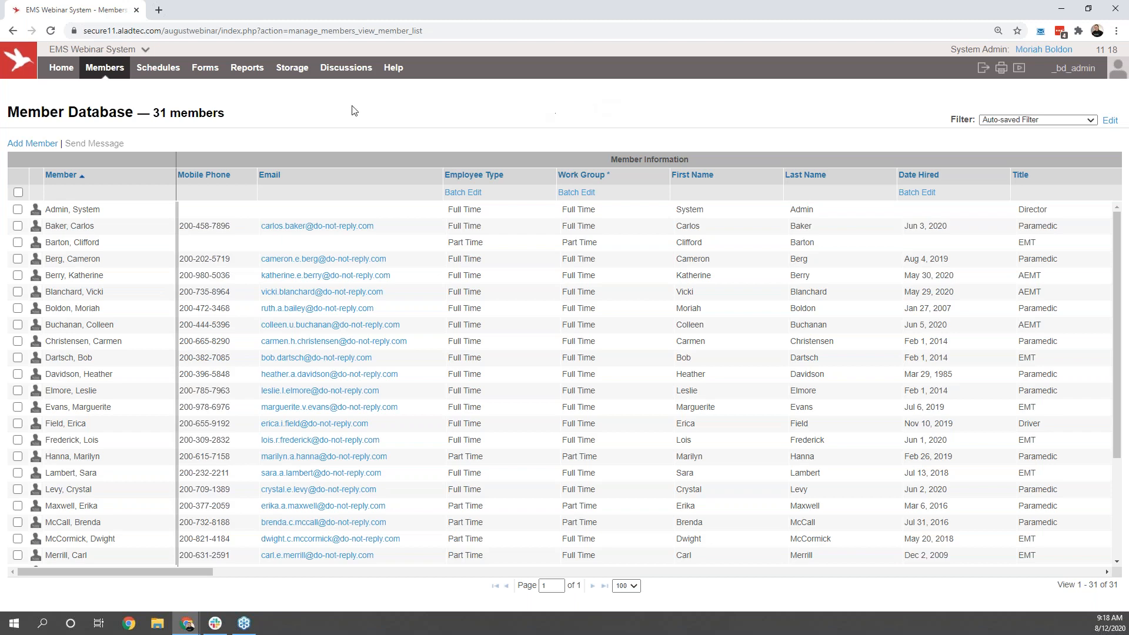
Step: Open the schedules' monthly calendar view and look through the August 2020 shifts, trades, time off and sign-ups
click(167, 76)
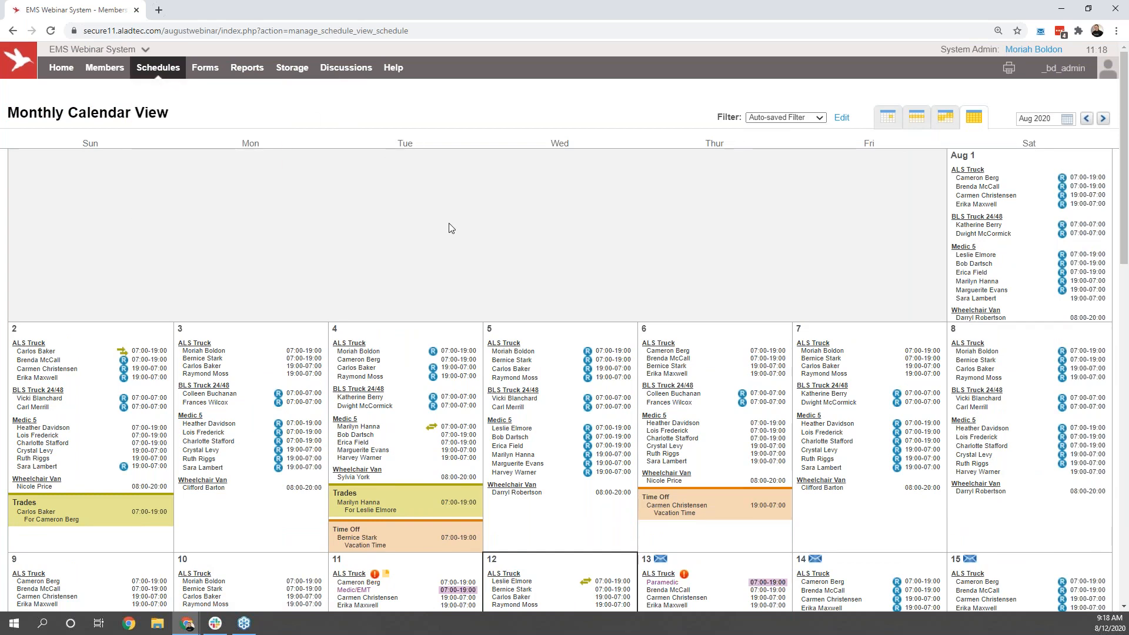
scroll(451, 228, down, 1)
scroll(451, 228, down, 6)
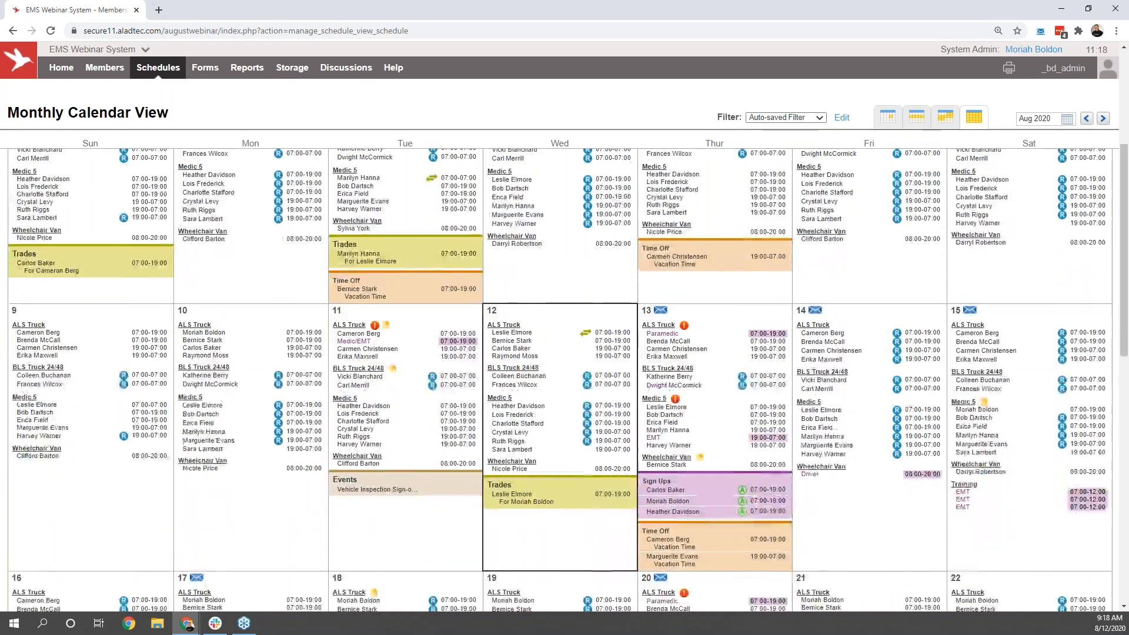
scroll(560, 380, up, 3)
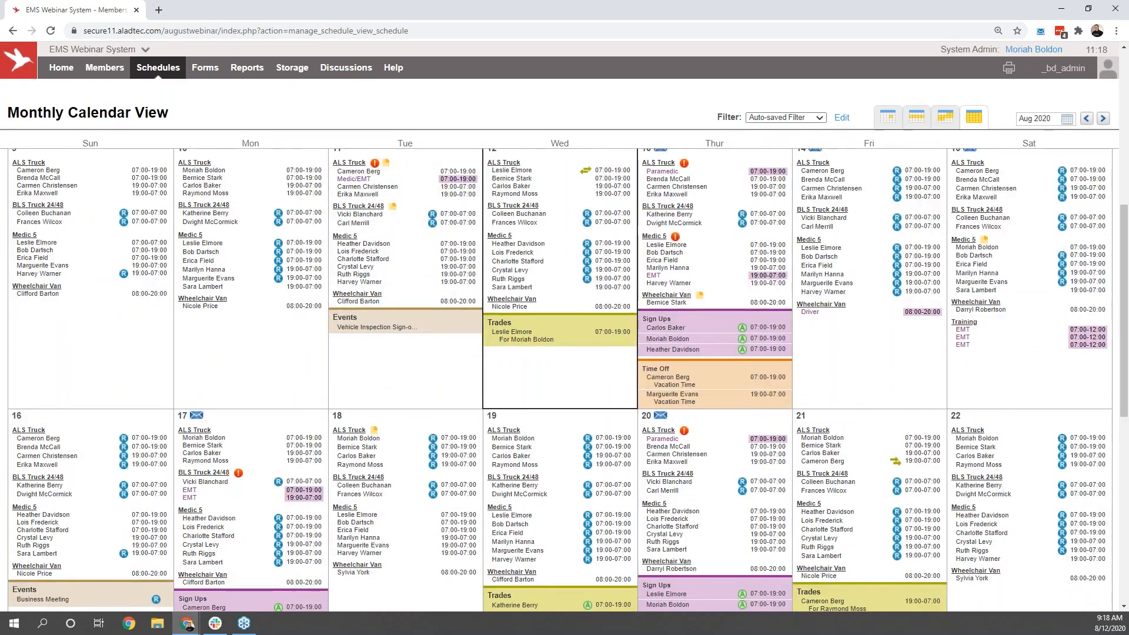
scroll(559, 380, up, 4)
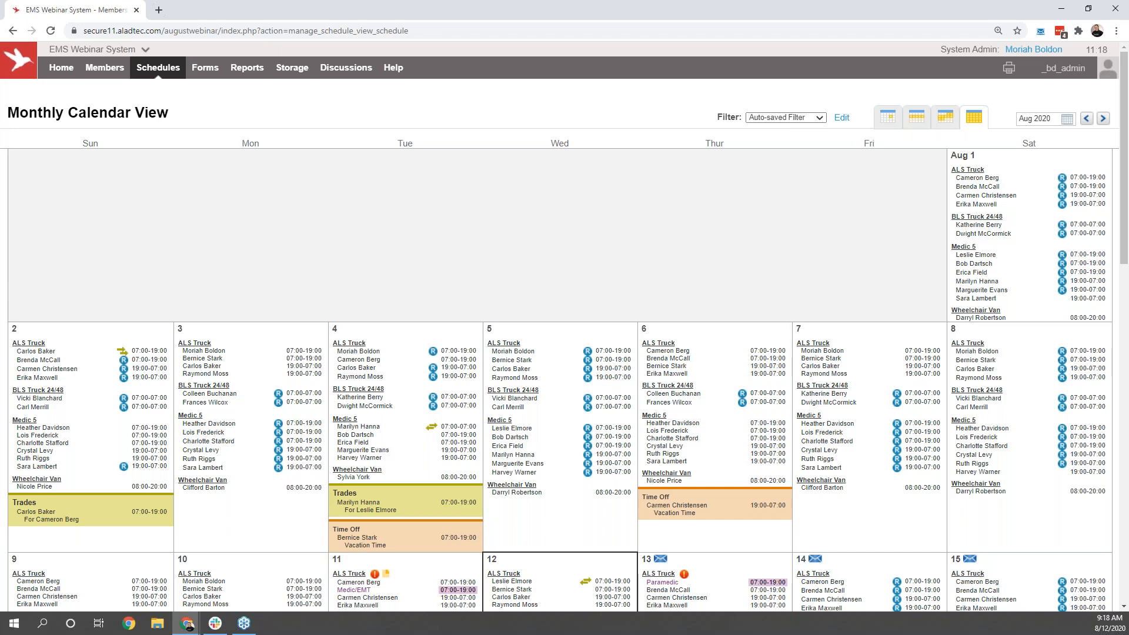
Step: Switch from the administrator account to the second non-admin member's account and open that member's My Schedule page
click(1052, 76)
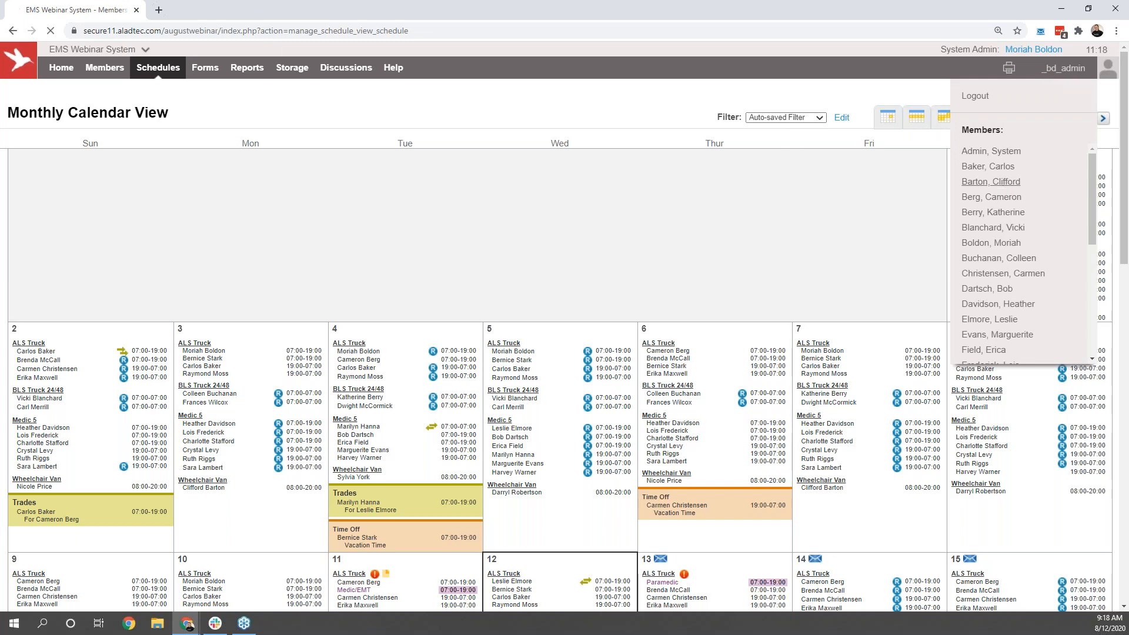
click(1004, 190)
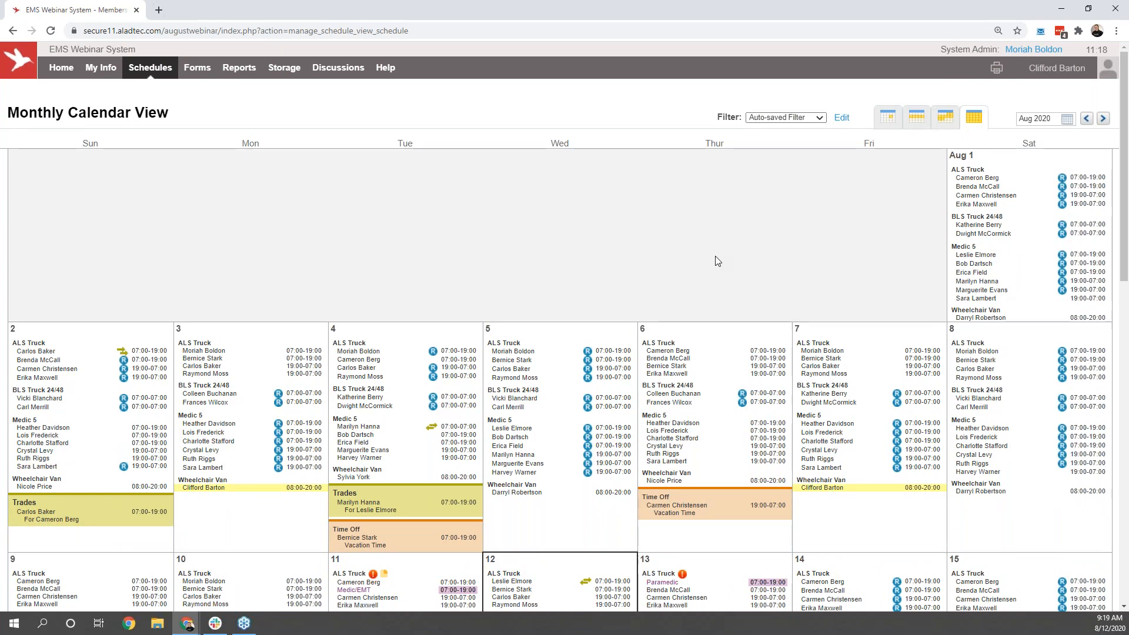
mouse_move(160, 88)
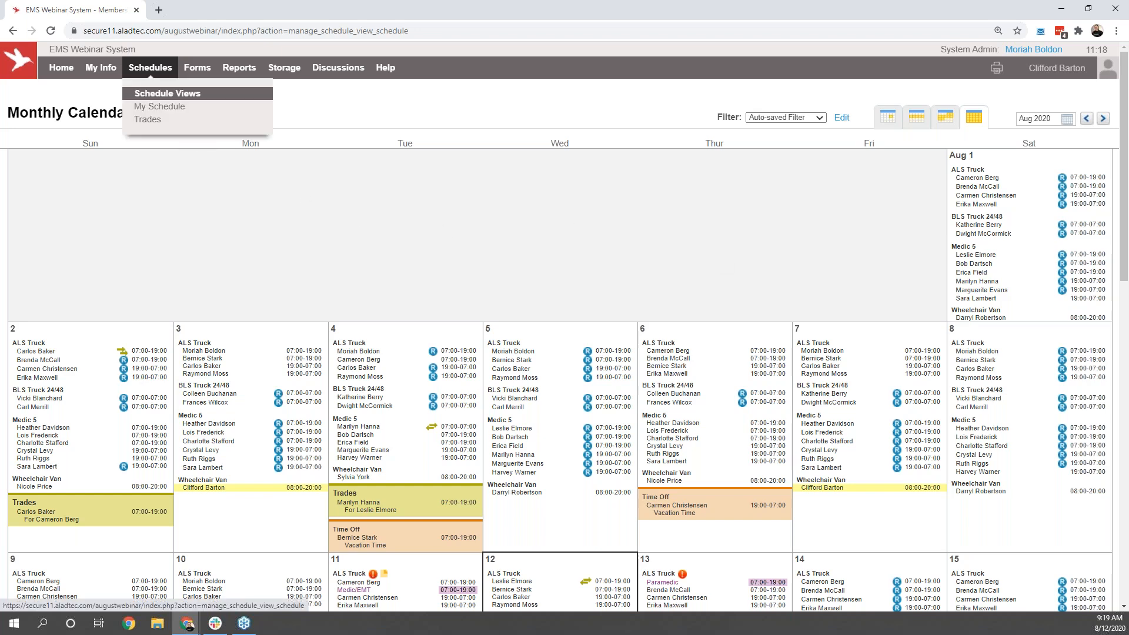
click(167, 106)
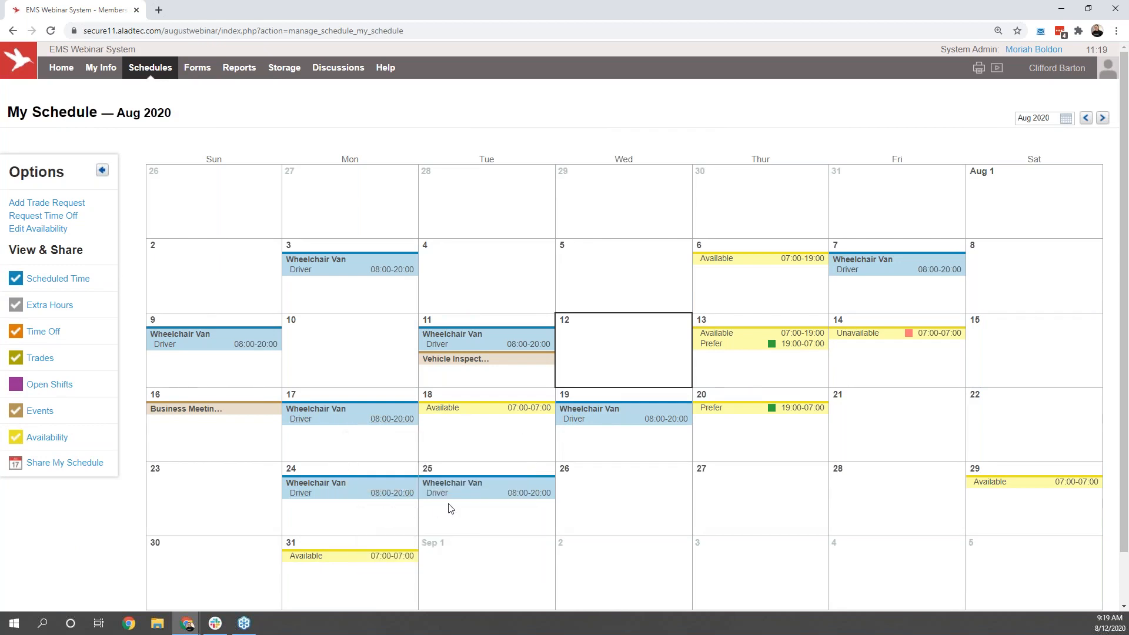
Step: Open a trade request for the Aug 25 Wheelchair Van driver shift, view the trade types and cancel the request
click(483, 504)
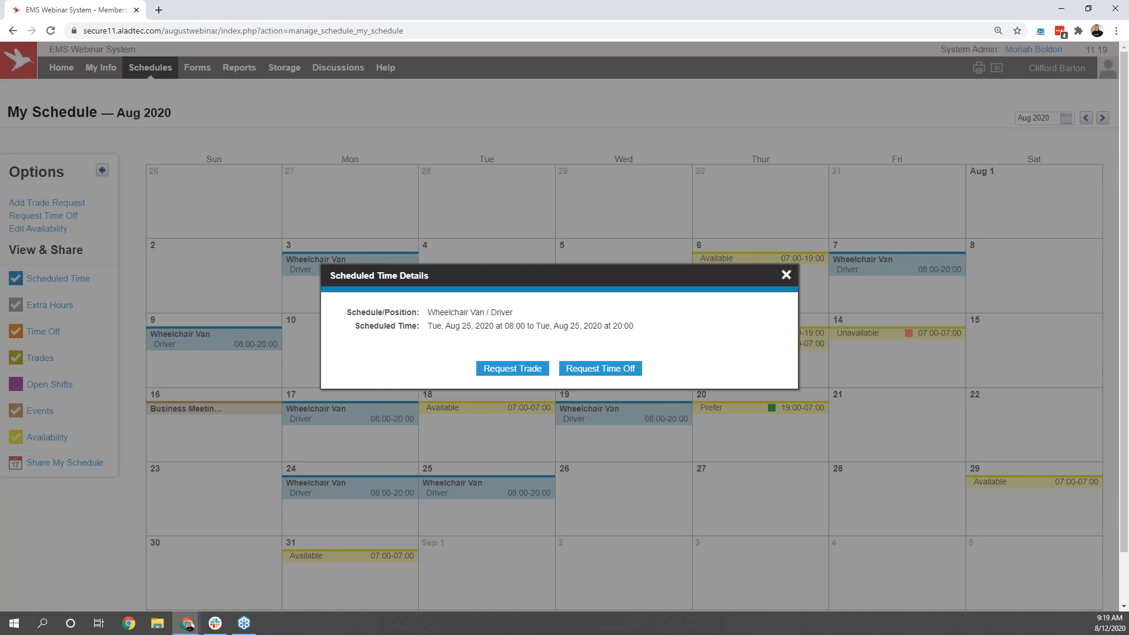
click(513, 369)
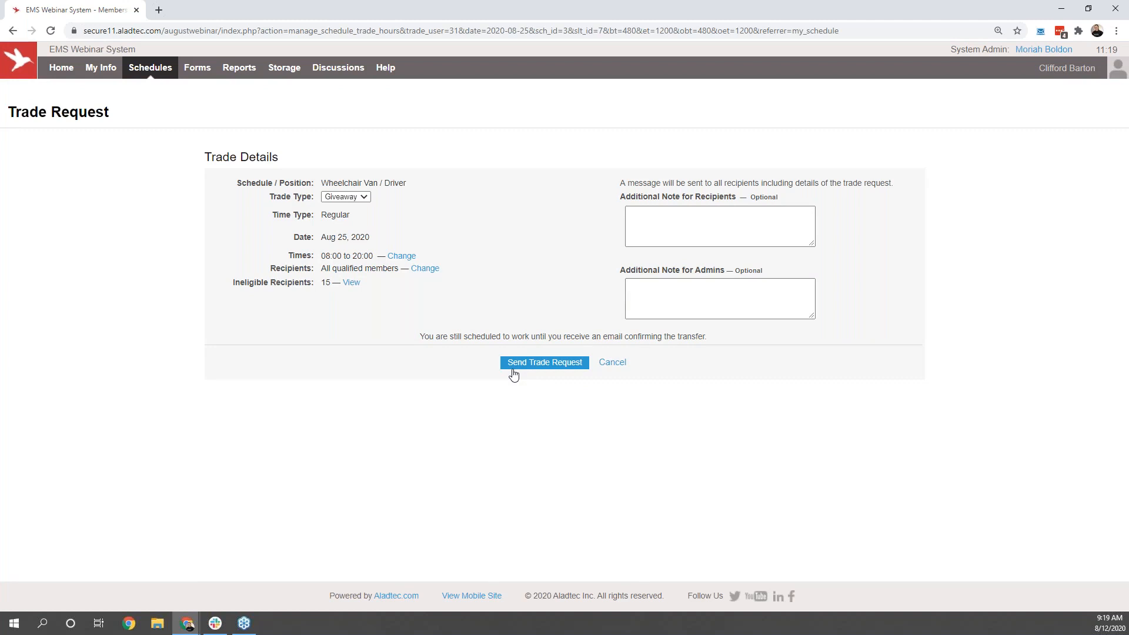
click(363, 197)
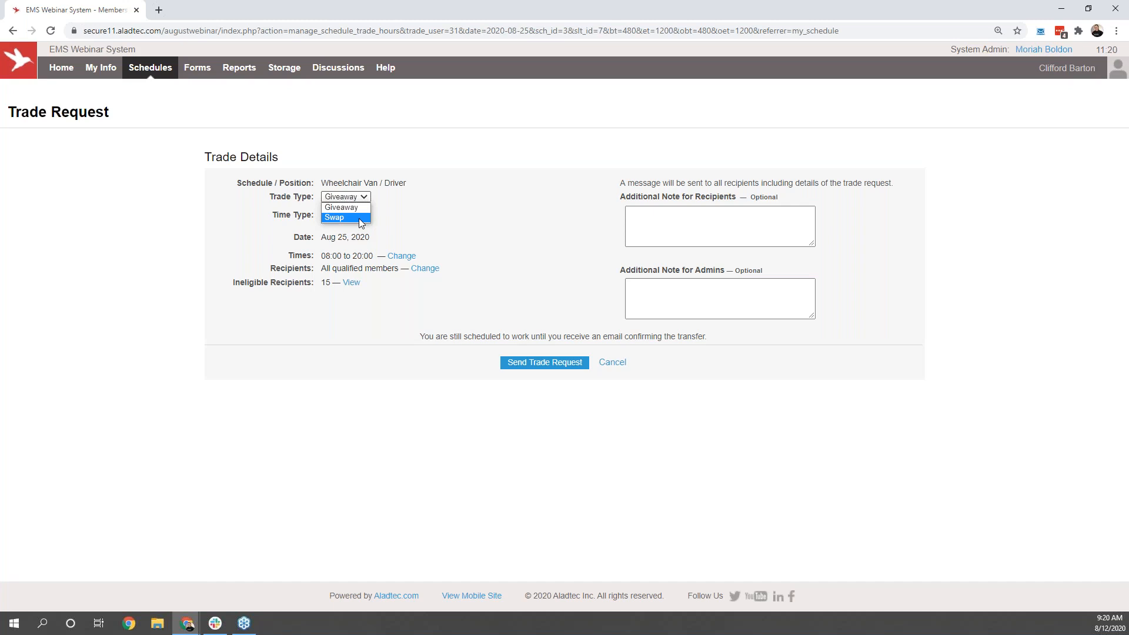
click(612, 362)
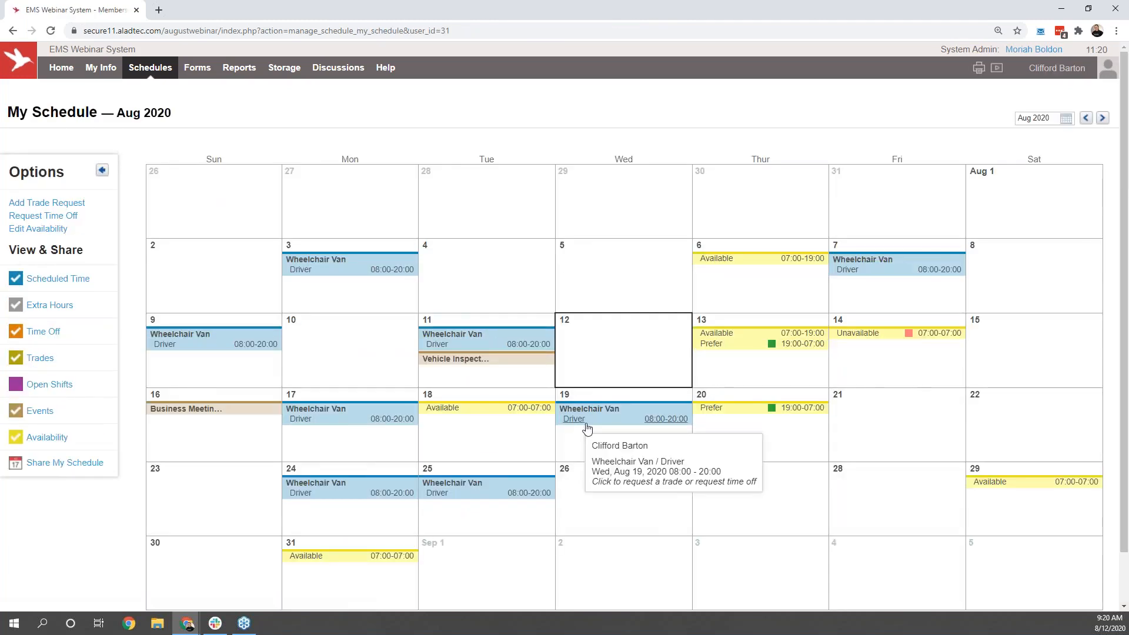
Step: Request accrued Vacation Time off for the Aug 19 Wheelchair Van driver shift, 08:00 to 20:00, with the note "note"
click(587, 429)
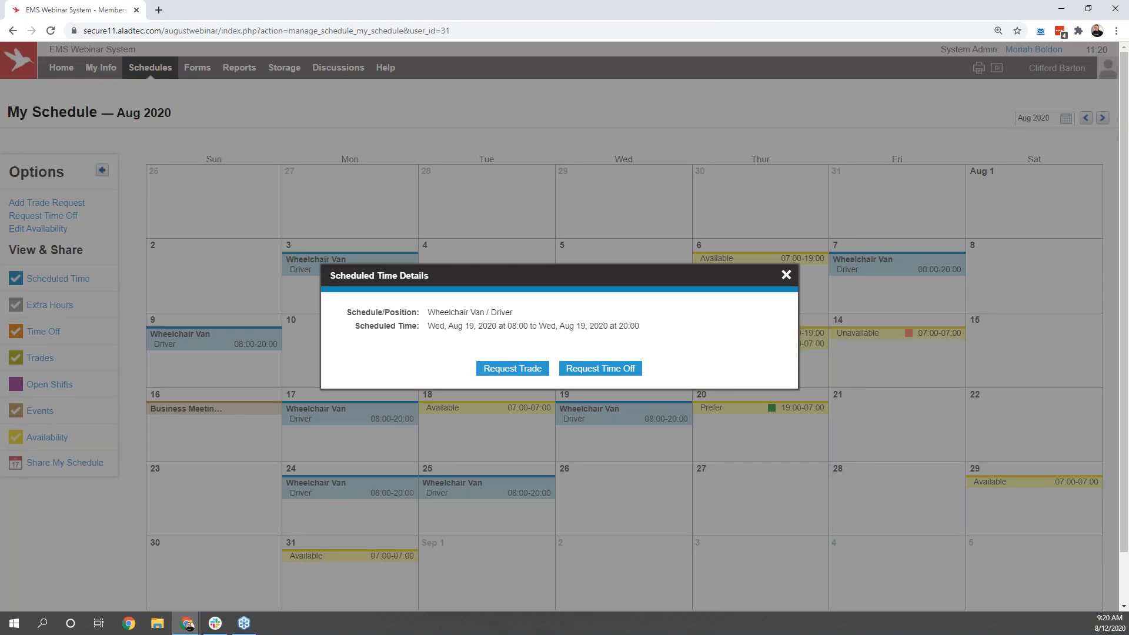
click(605, 374)
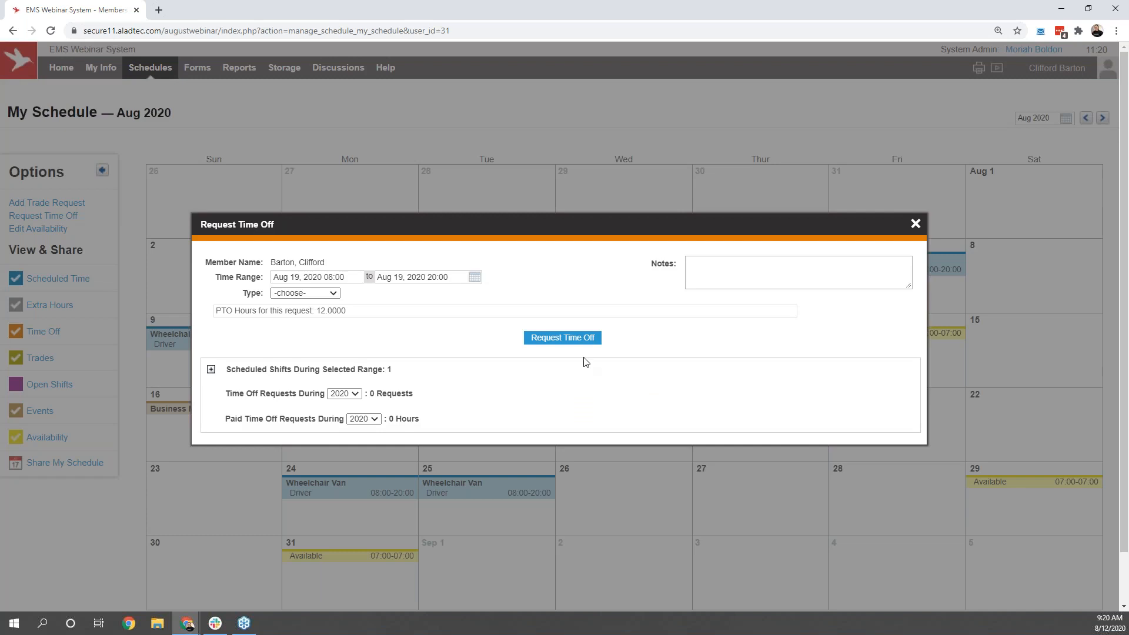
click(448, 280)
click(370, 273)
click(328, 295)
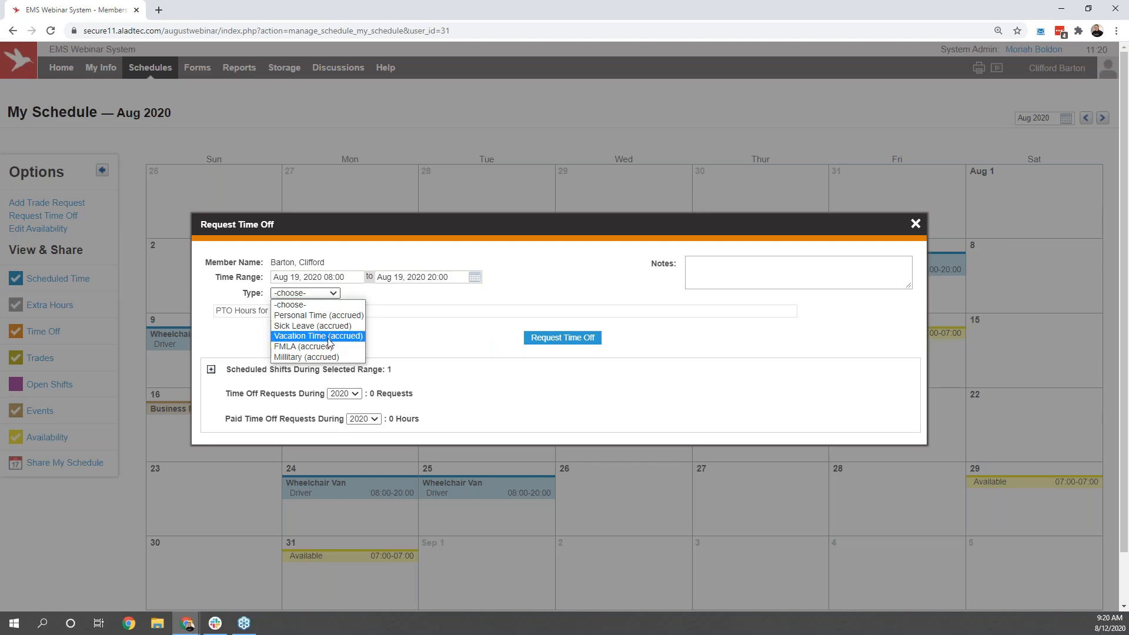
click(334, 336)
click(752, 270)
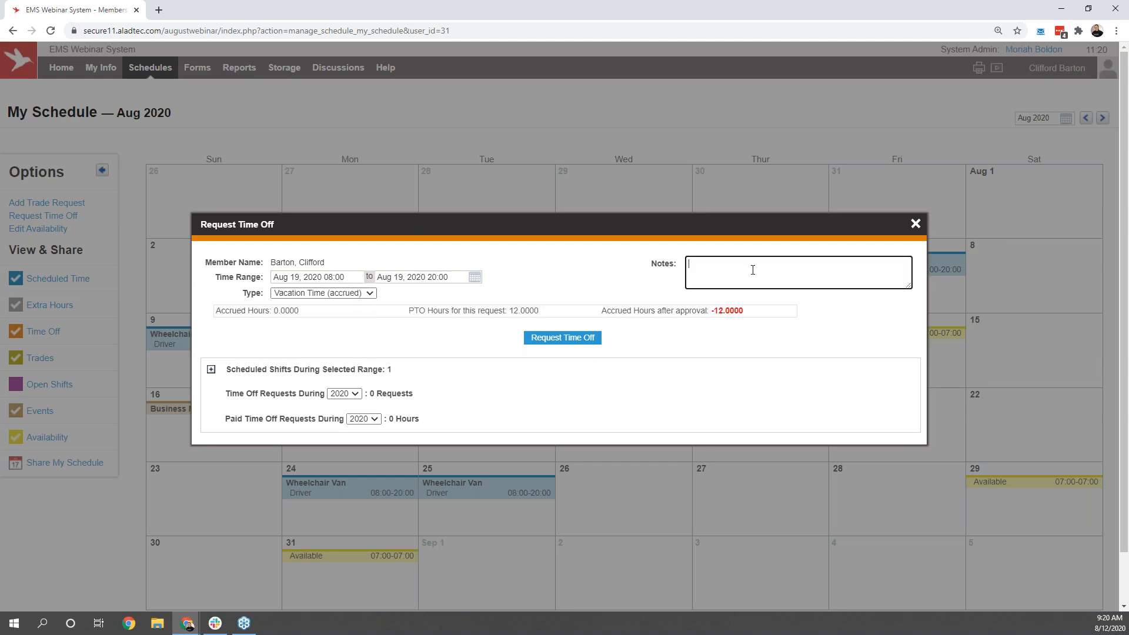
text(note)
click(592, 338)
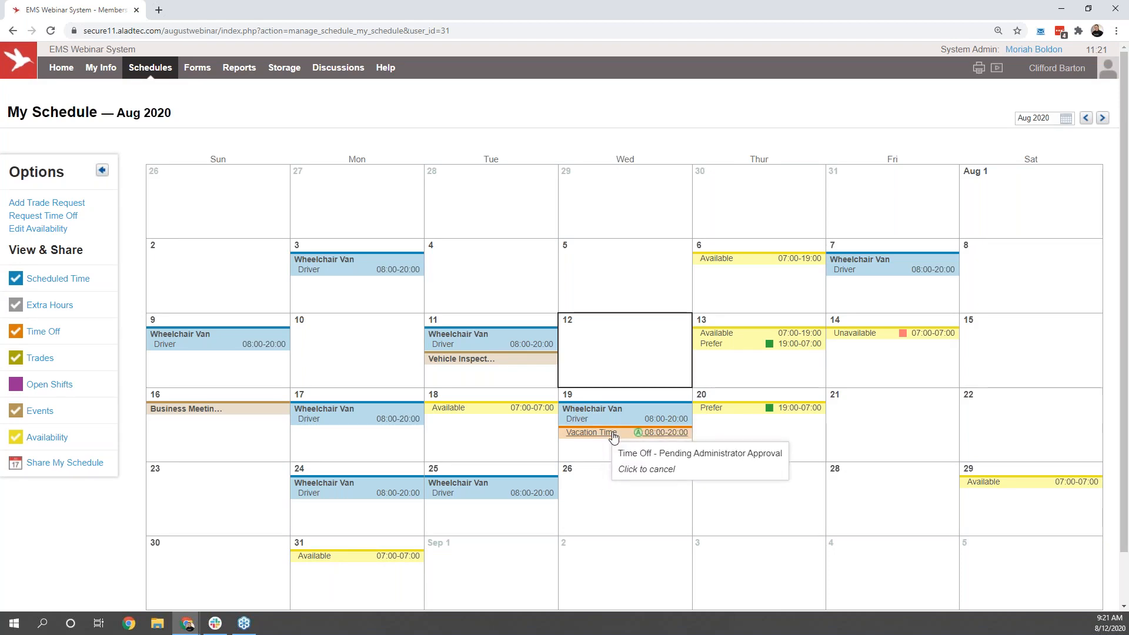
mouse_move(638, 434)
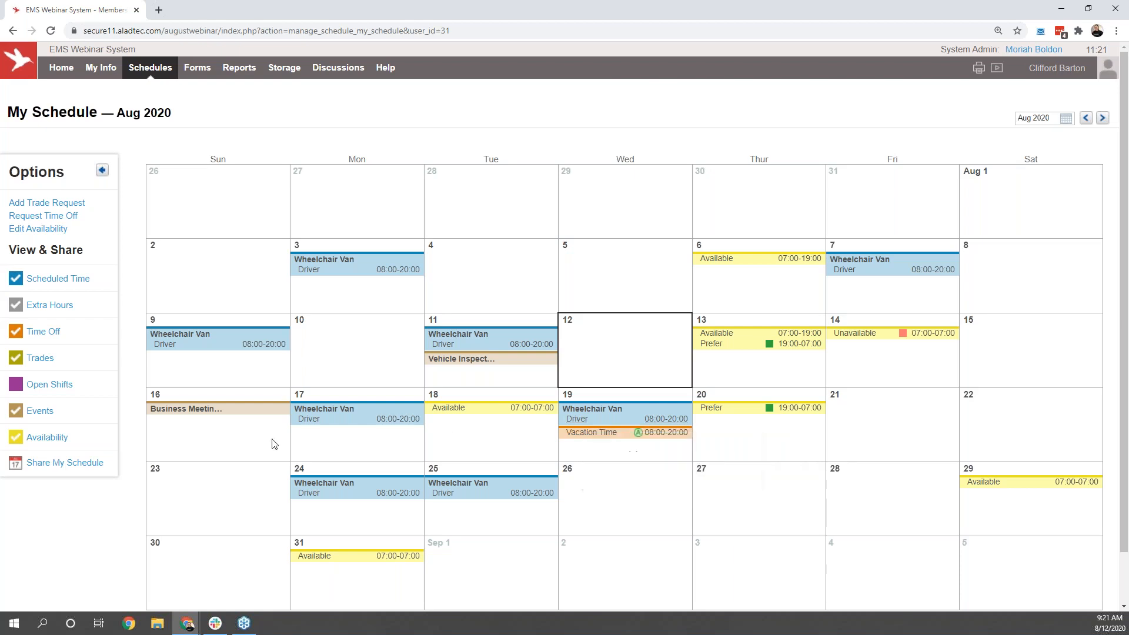
Step: Show open shifts on the schedule and sign up for the second Training EMT shift on Aug 15, 07:00 to 12:00
click(59, 384)
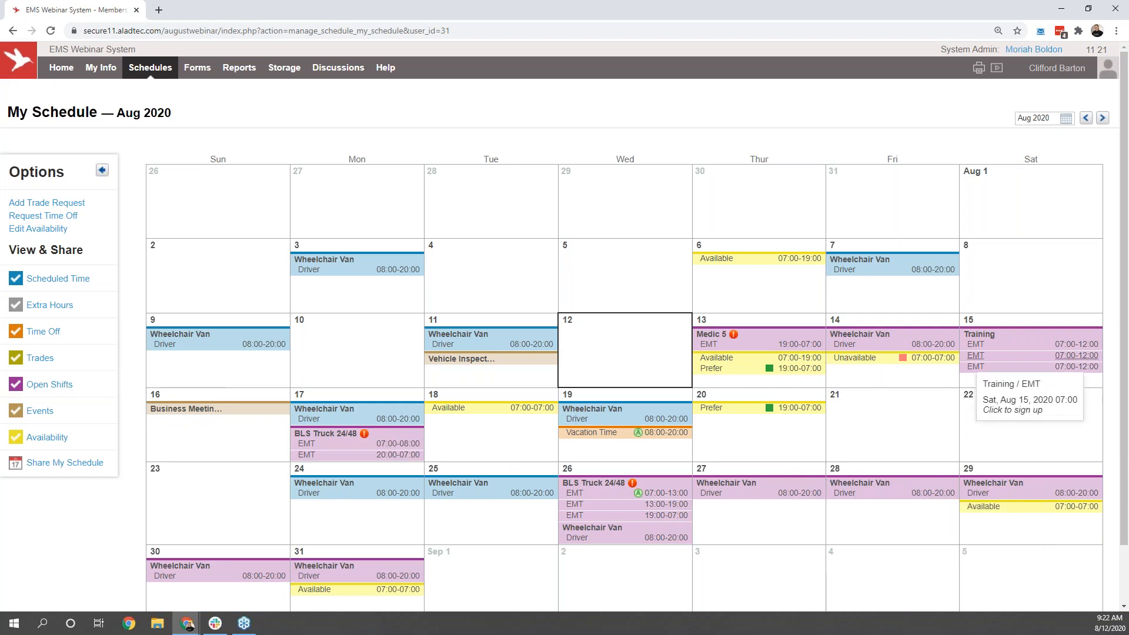
click(975, 355)
click(570, 383)
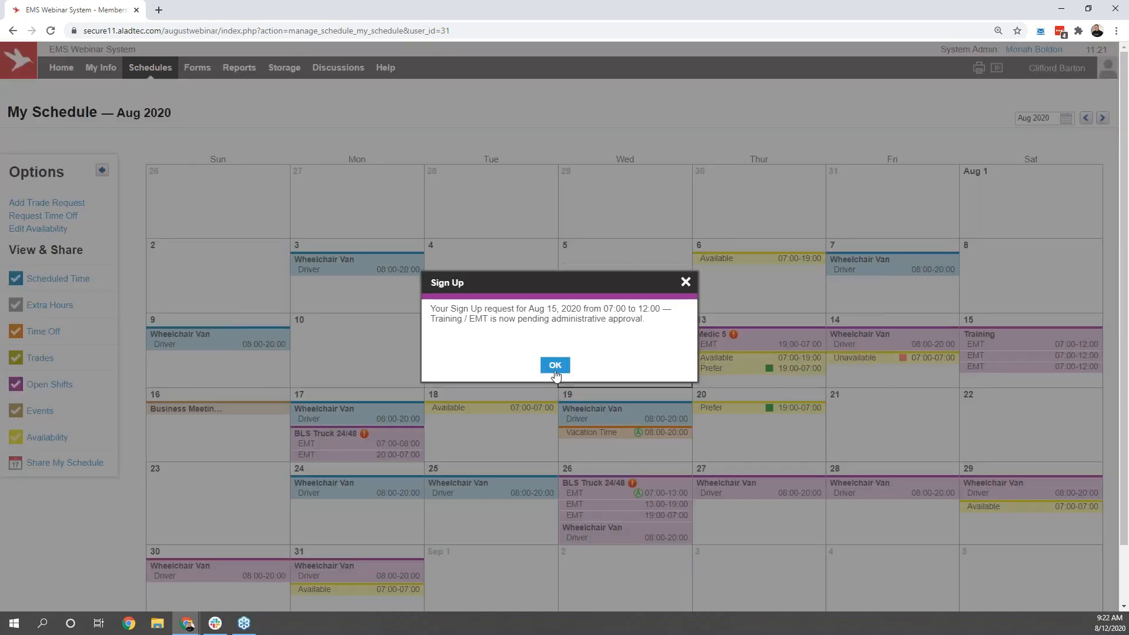
click(555, 366)
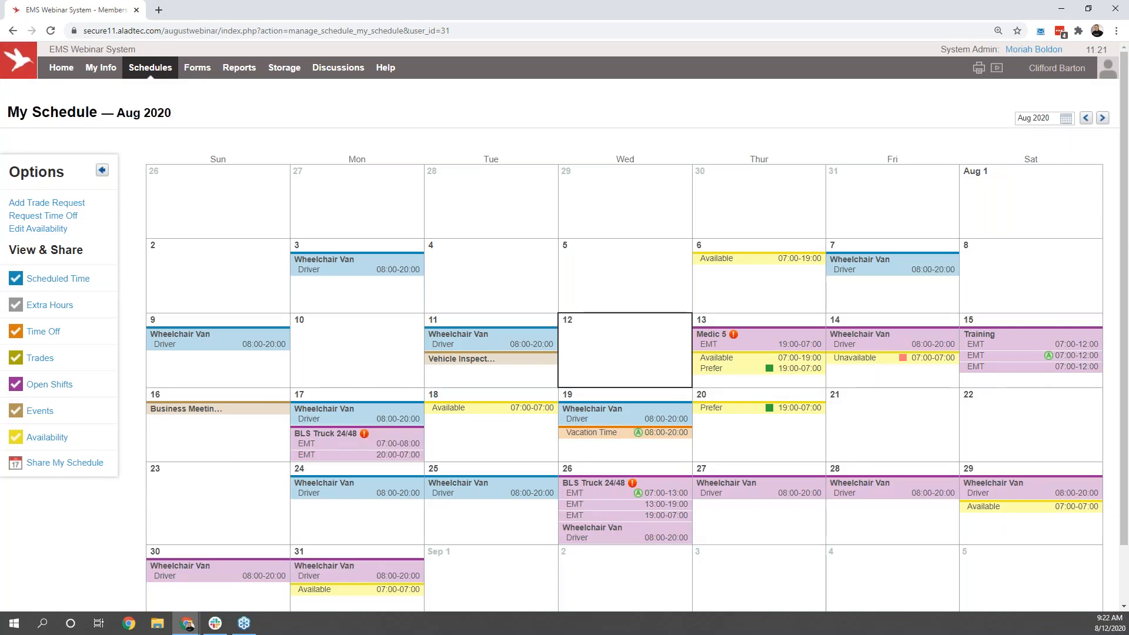
mouse_move(1049, 359)
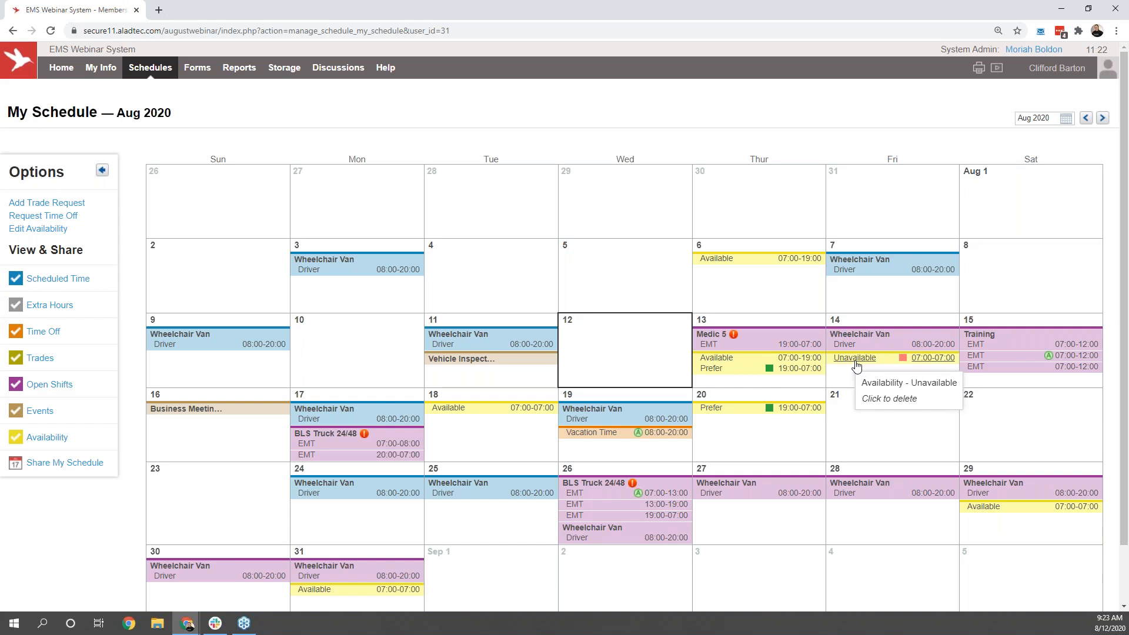
Step: Start an availability entry for Aug 21, try the different availability types and choose Prefer
click(832, 395)
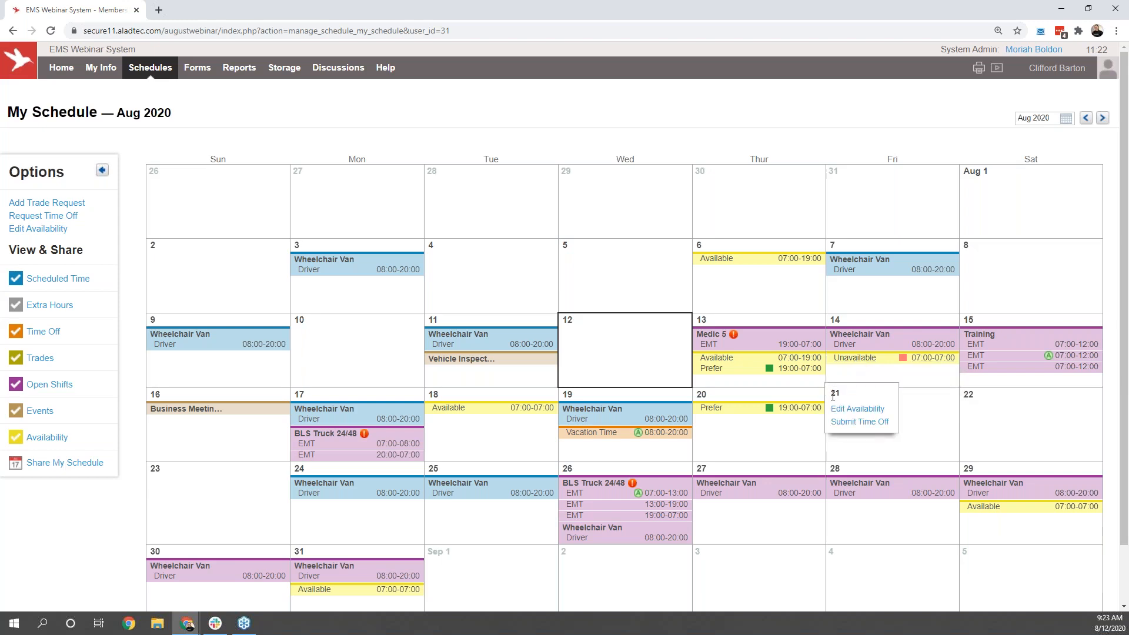
click(845, 412)
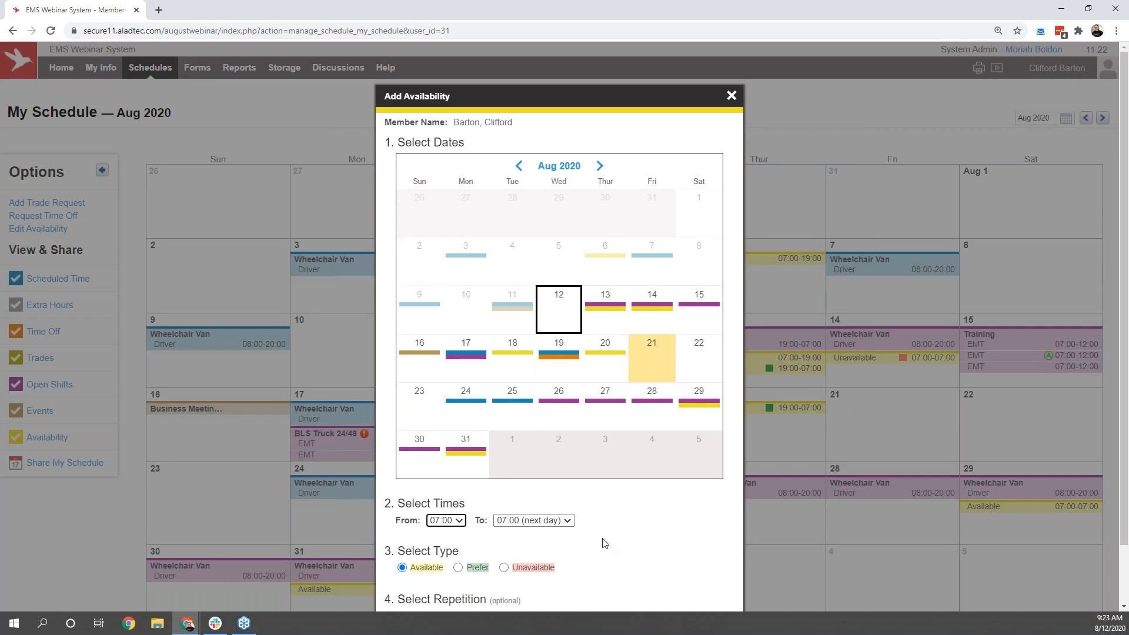
click(486, 572)
click(522, 568)
click(422, 569)
click(462, 573)
Step: Add Aug 23, 15 and 26 to the availability entry, view the time and repetition options, and close it without saving
click(425, 419)
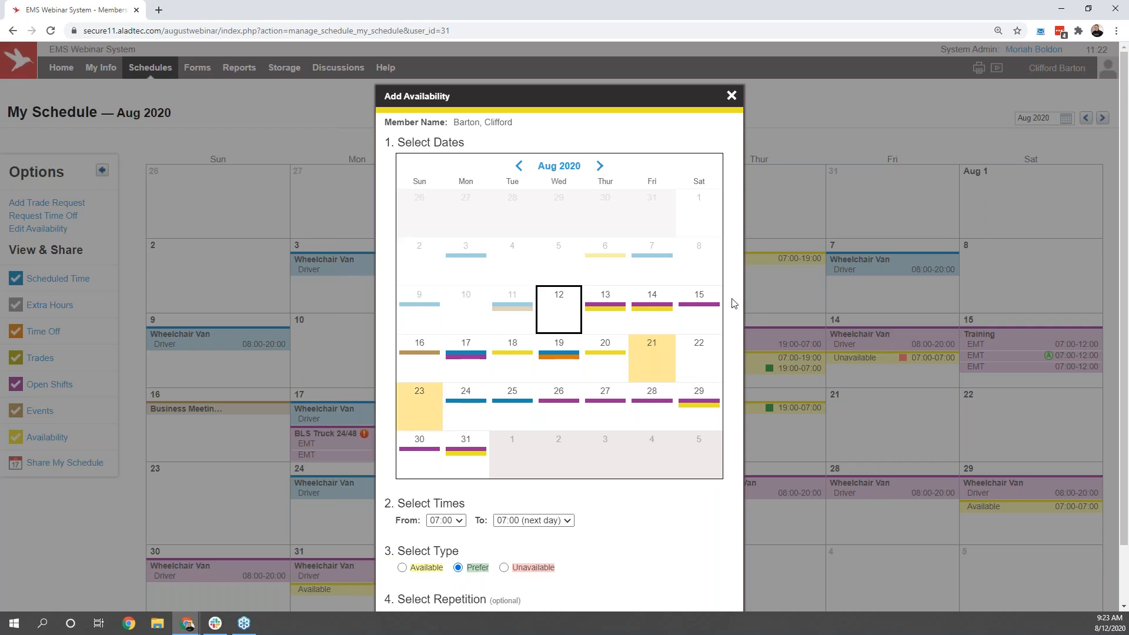
click(716, 311)
click(574, 417)
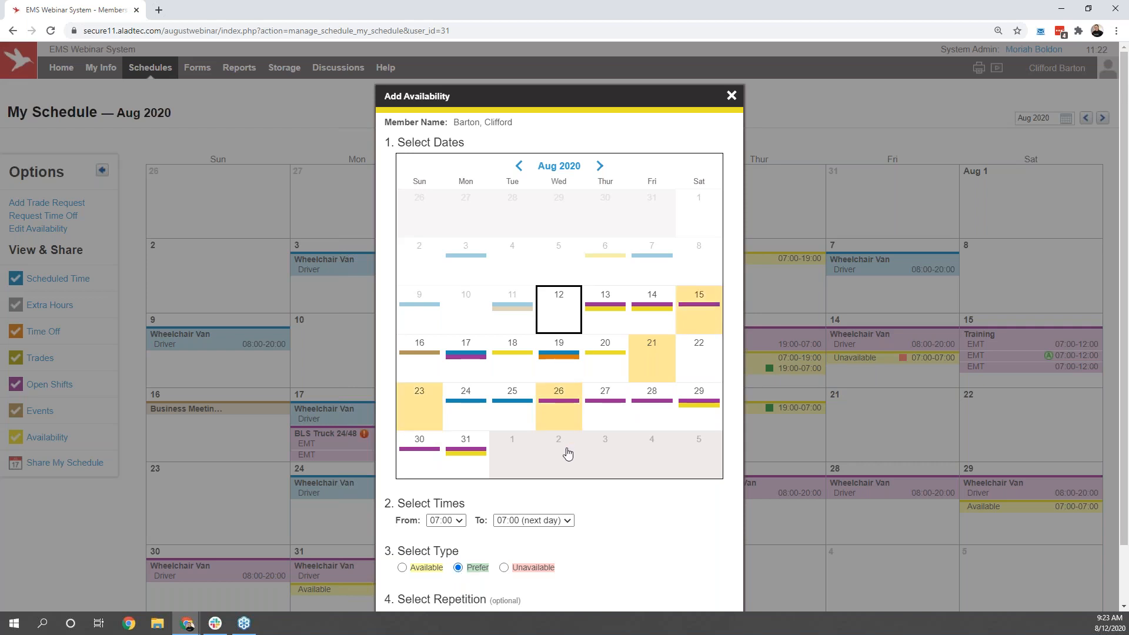
click(445, 520)
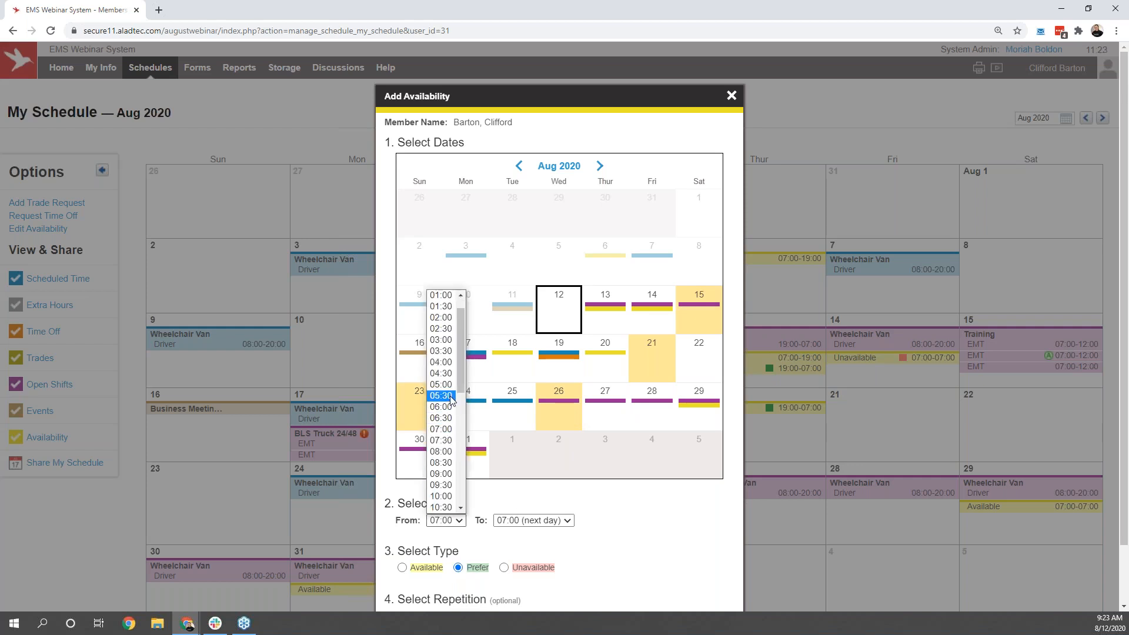
click(555, 520)
click(623, 517)
scroll(621, 516, down, 2)
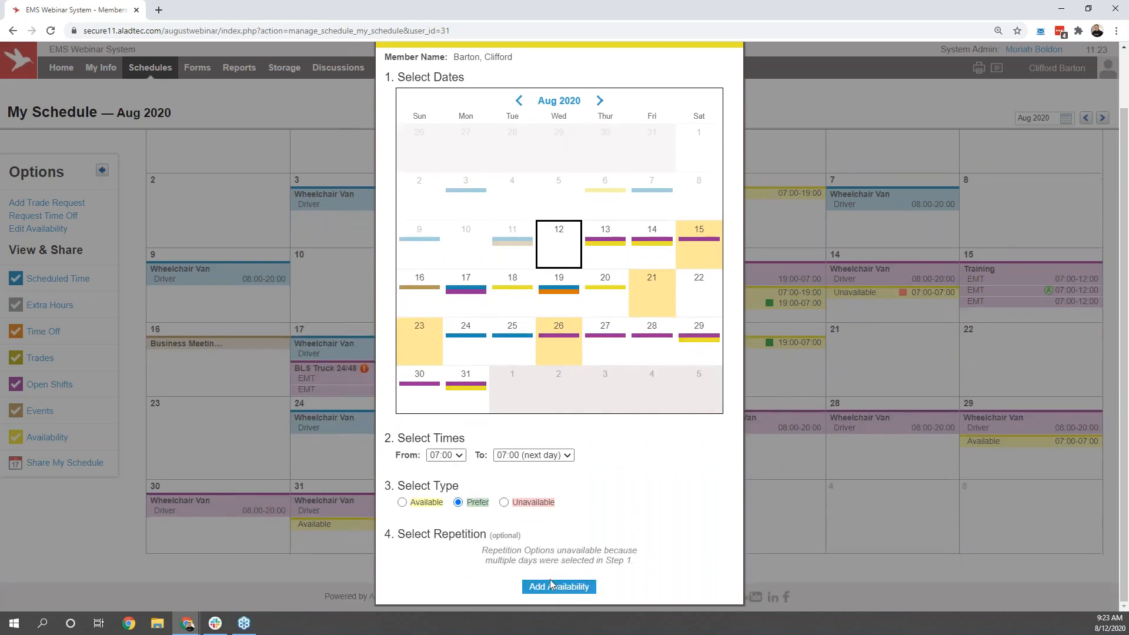
click(551, 586)
scroll(643, 423, up, 2)
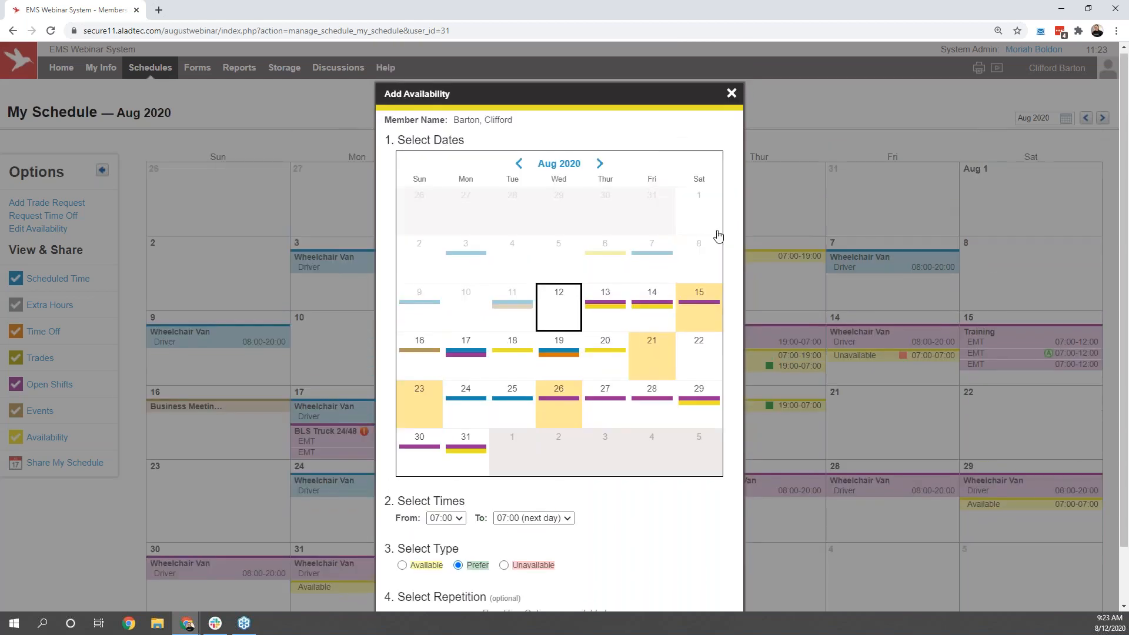
click(735, 99)
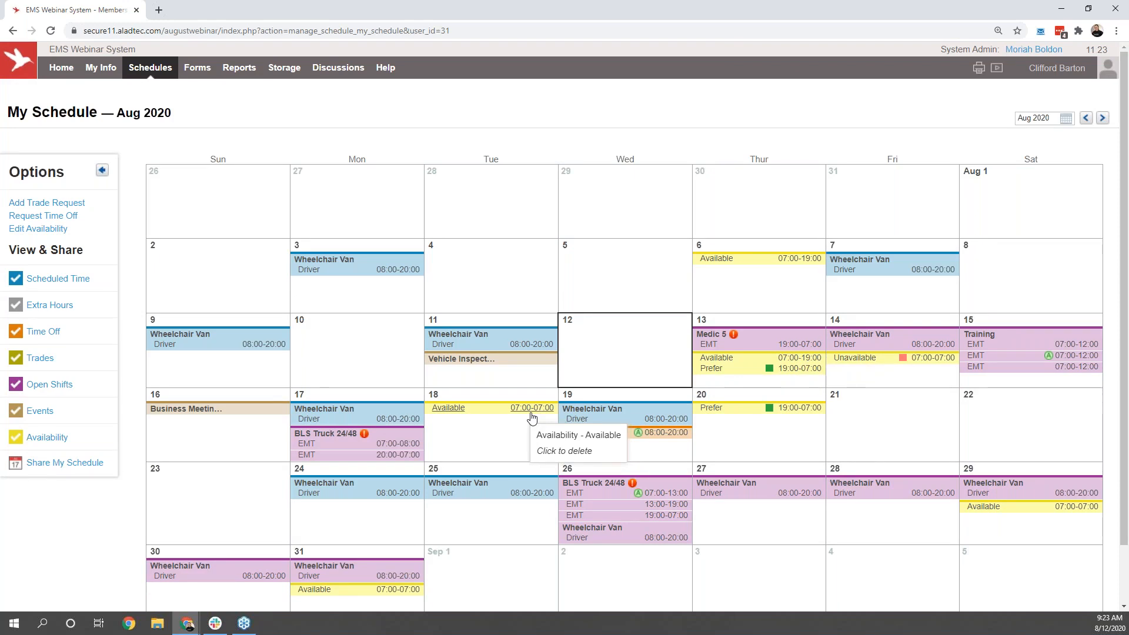
Step: Get the iCal subscription link for sharing the schedule with all categories included, view the calendar program instructions and close them
click(112, 467)
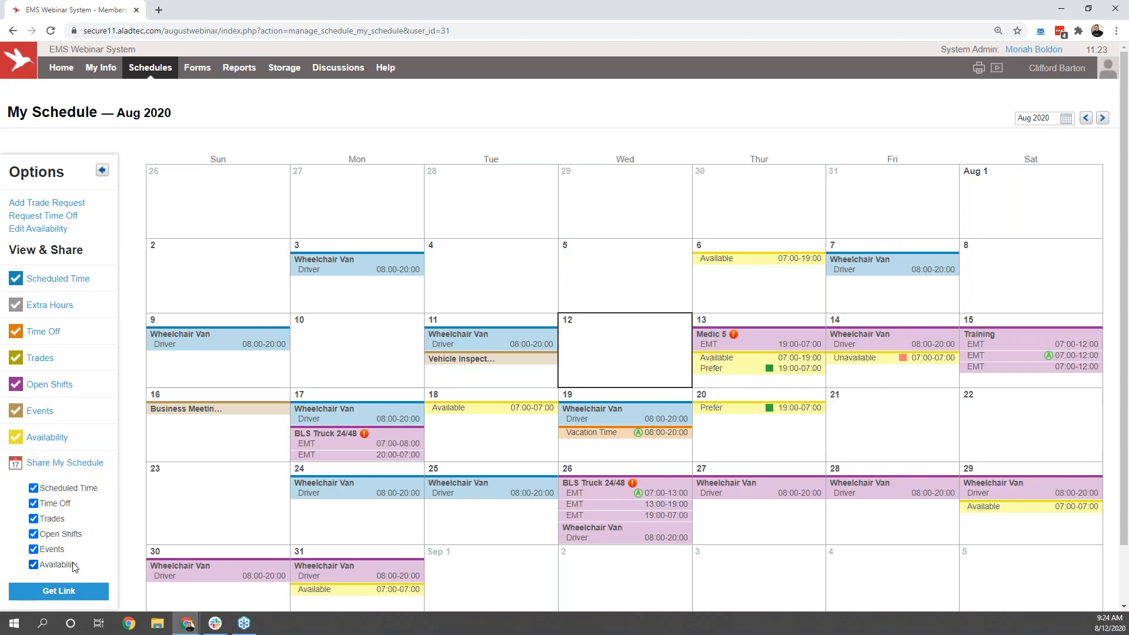
click(69, 593)
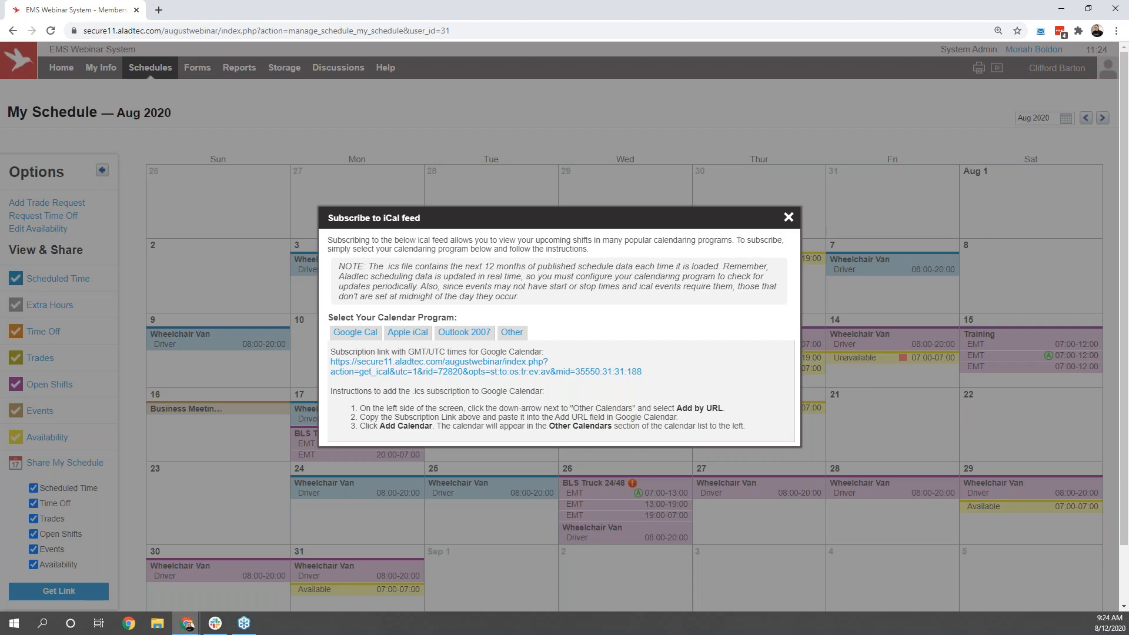
click(789, 218)
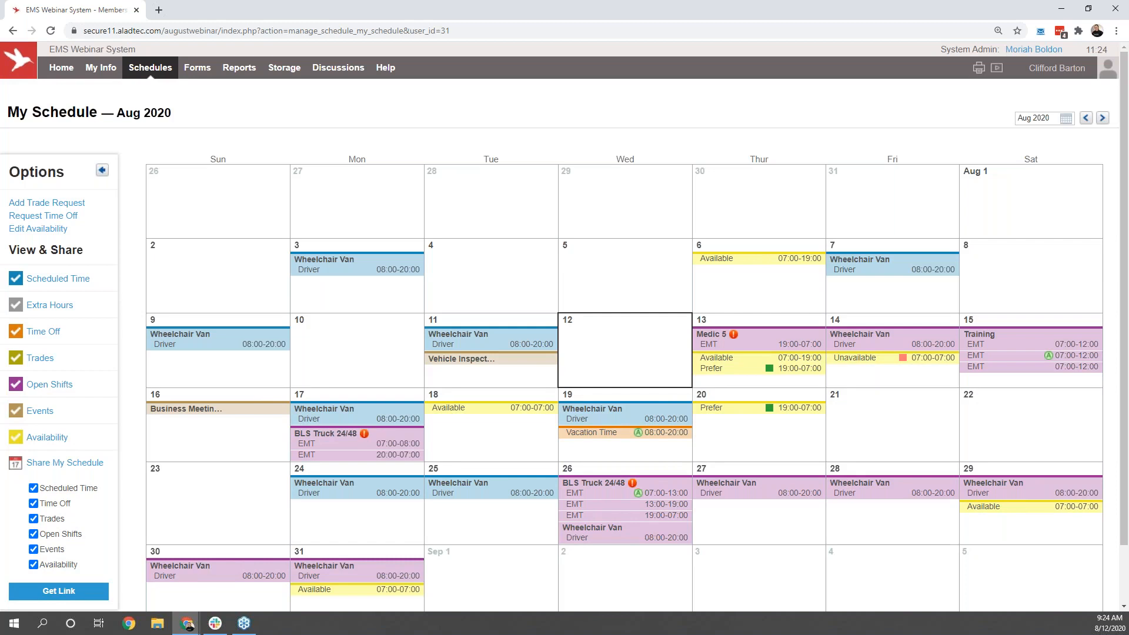
Step: Close the schedule sharing options, switch back to the administrator account and open the full monthly schedule
click(73, 458)
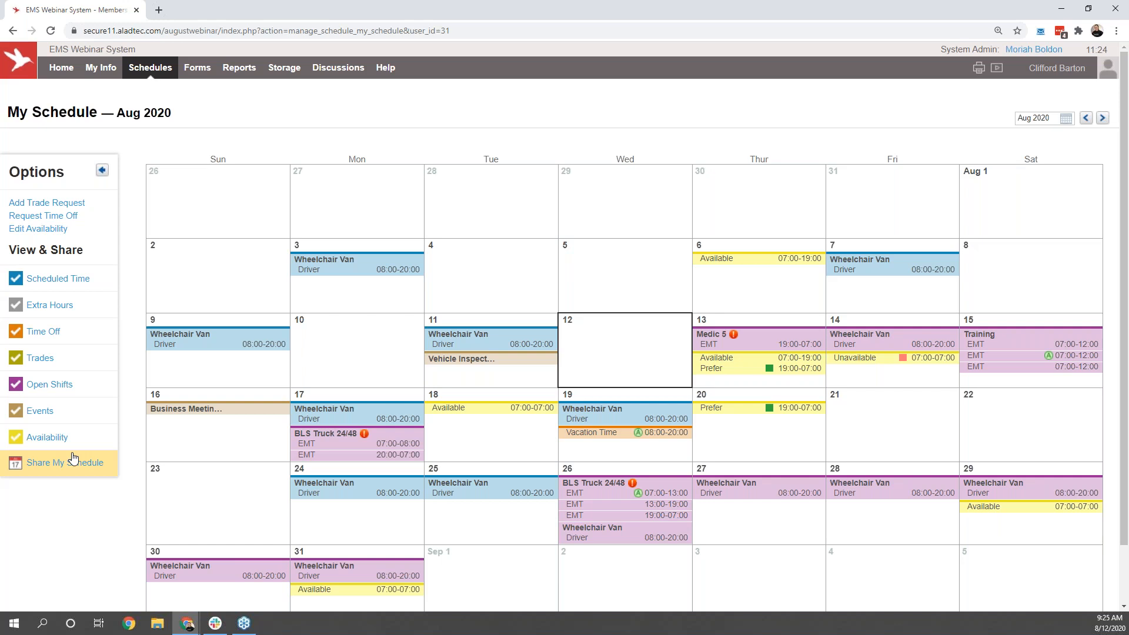
click(1075, 77)
click(1014, 95)
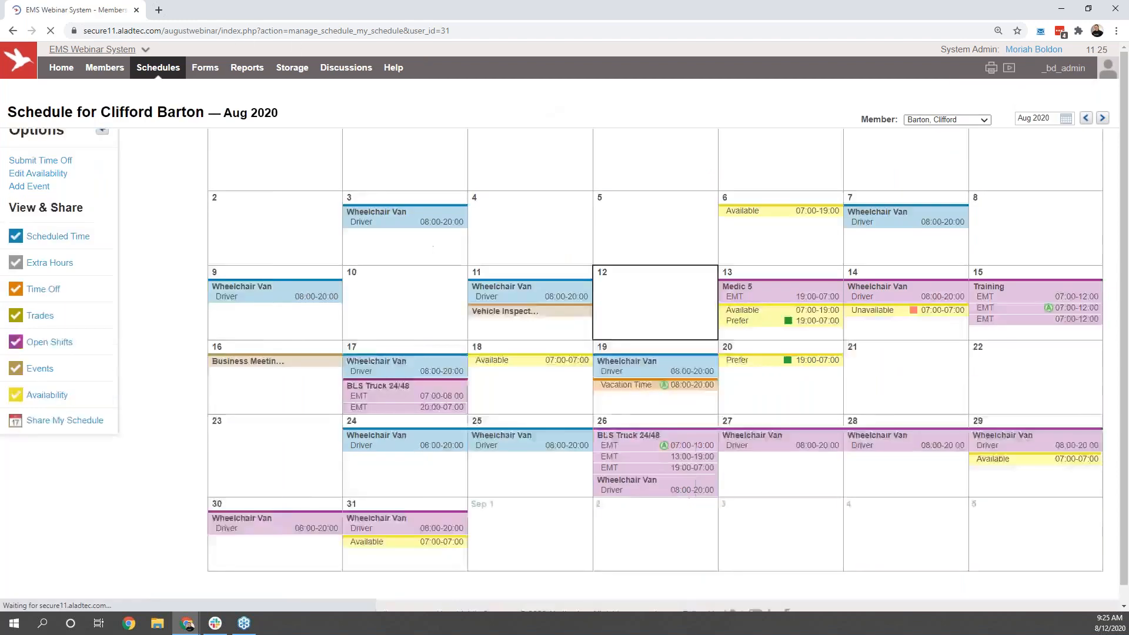
click(147, 71)
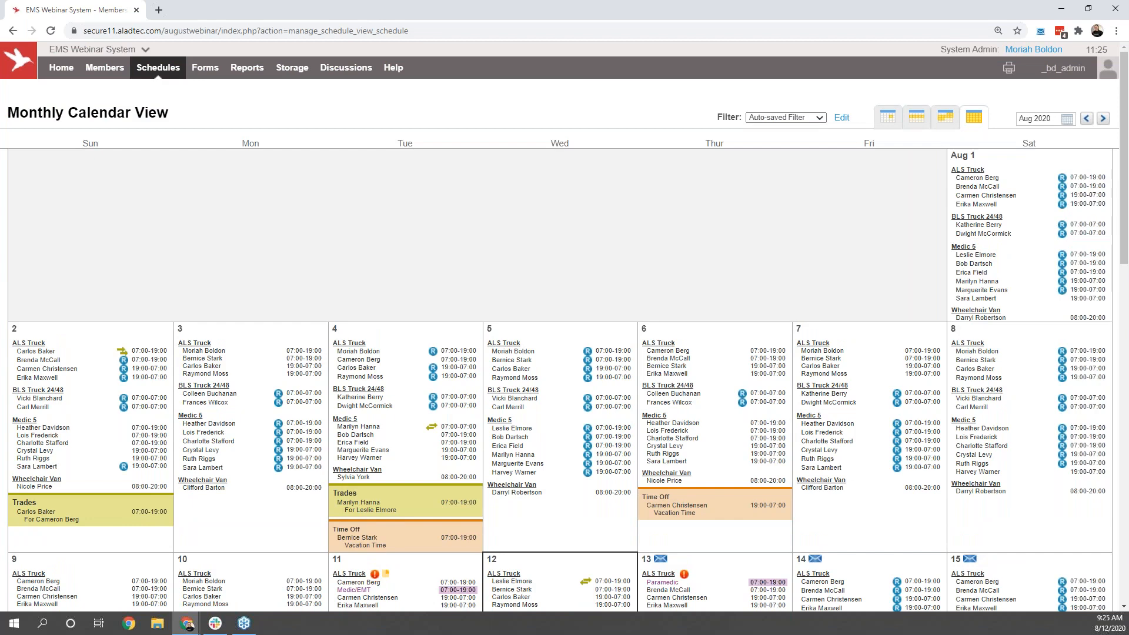
Step: Look through the August 2020 monthly calendar, view the Daily Summary View for Aug 12, and return to the Monthly Calendar View
scroll(494, 207, down, 1)
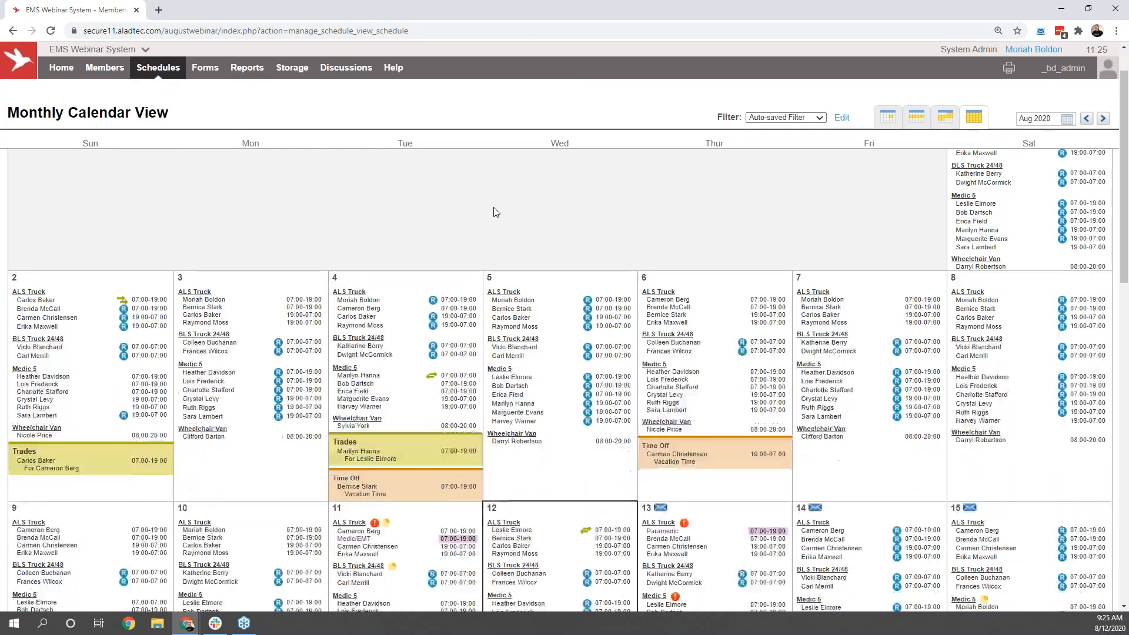
scroll(493, 207, down, 3)
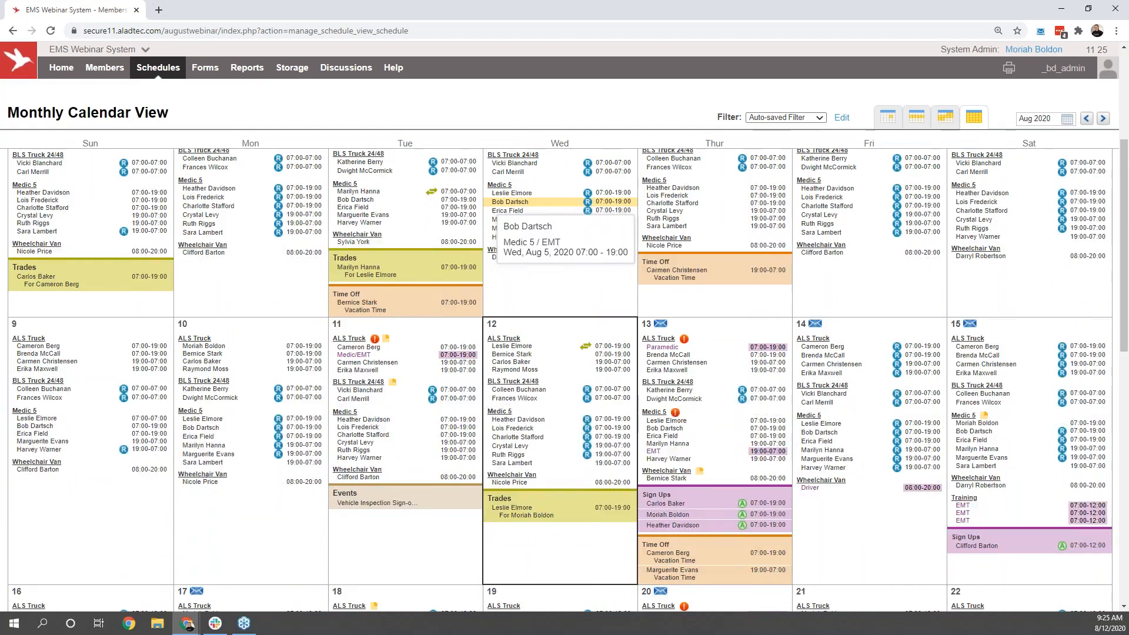
scroll(493, 207, down, 1)
scroll(493, 207, down, 4)
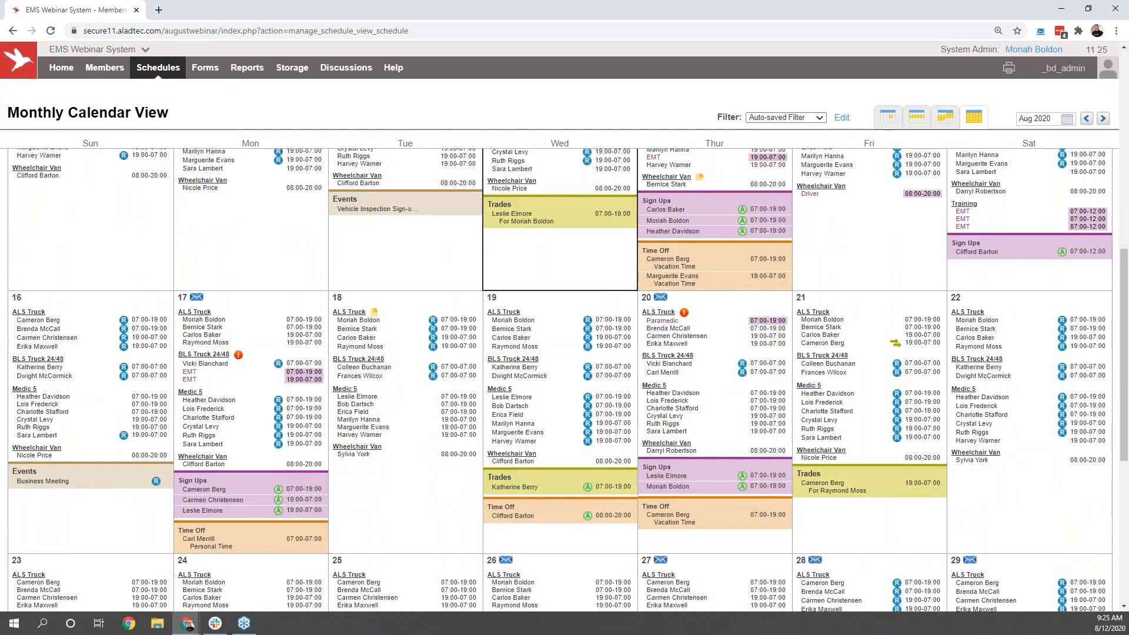
mouse_move(888, 120)
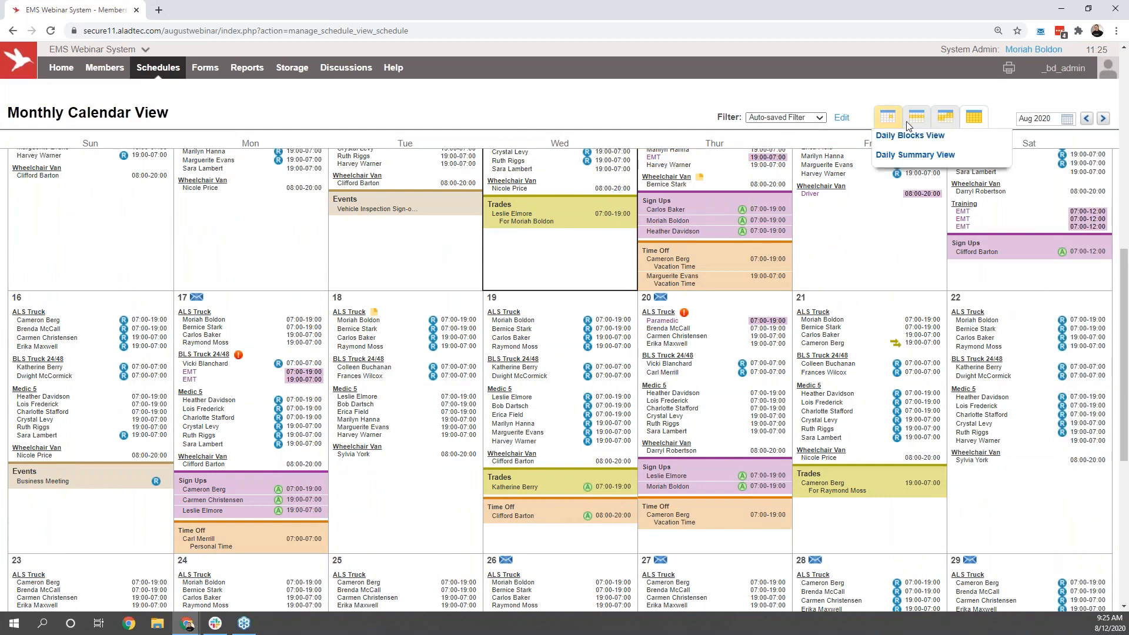
mouse_move(973, 123)
click(900, 155)
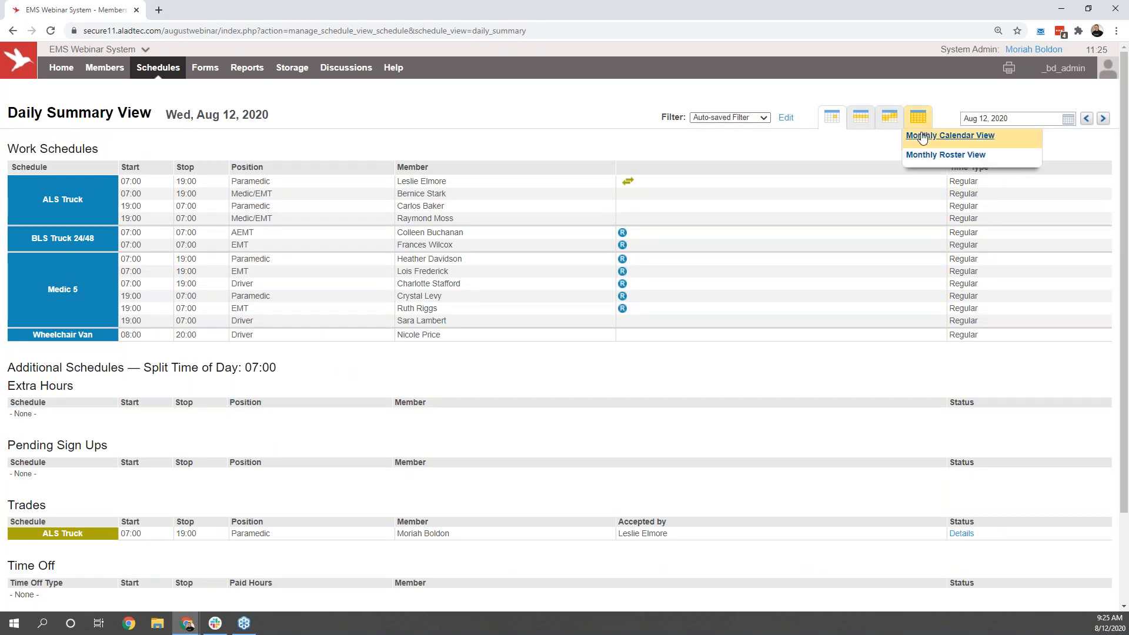
click(921, 136)
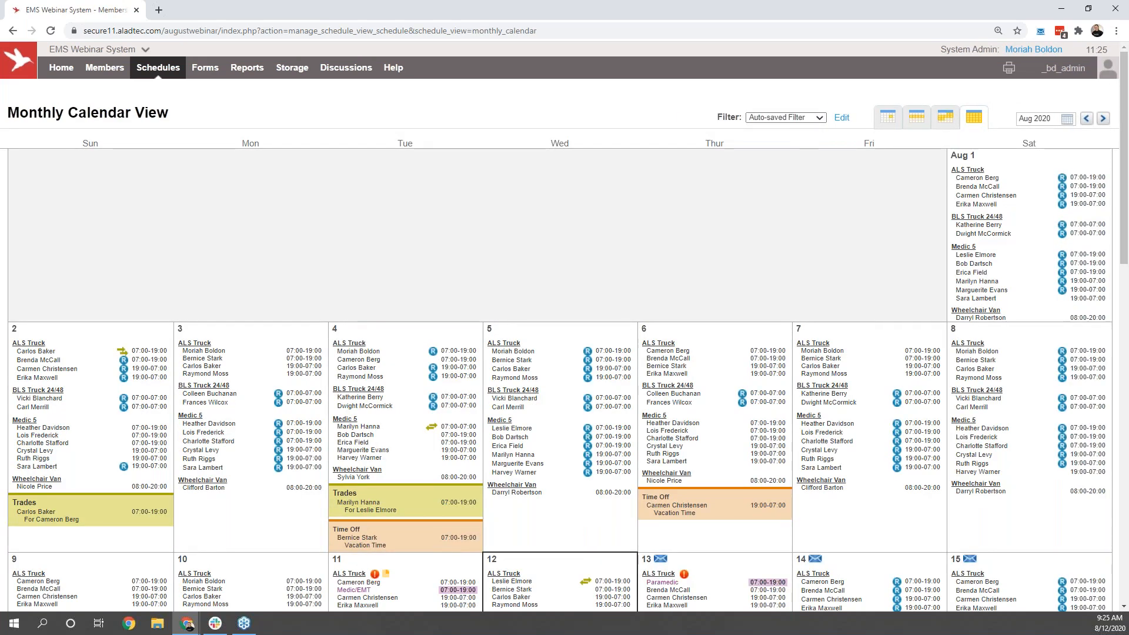
Step: Filter the monthly calendar to show only the ALS Truck and BLS Truck 24/48 work schedules
click(842, 119)
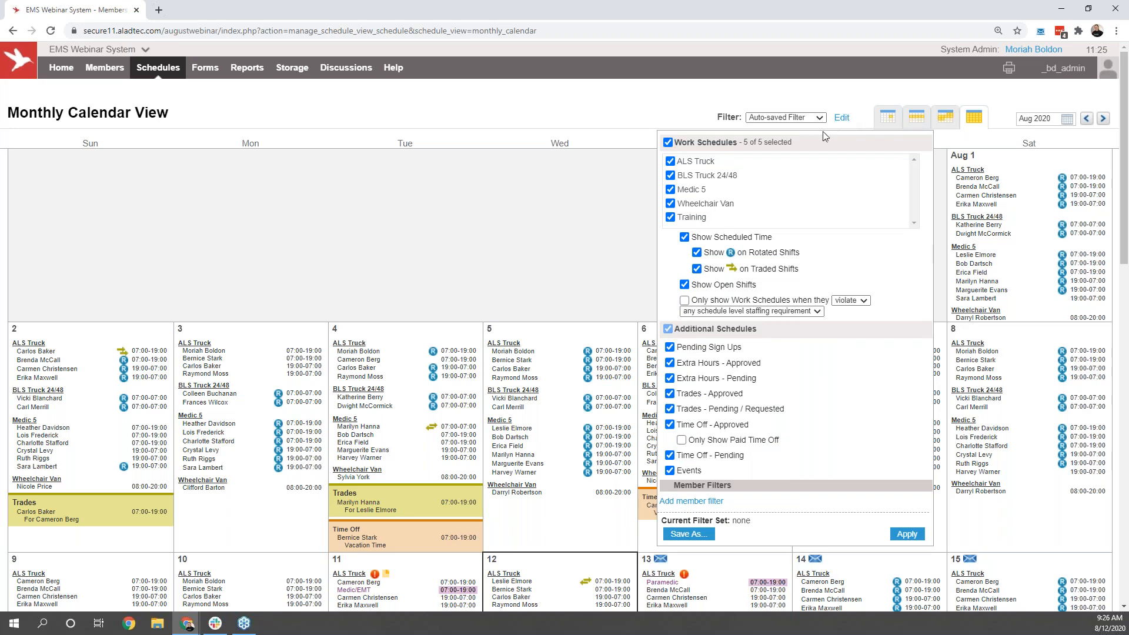
click(703, 144)
click(696, 162)
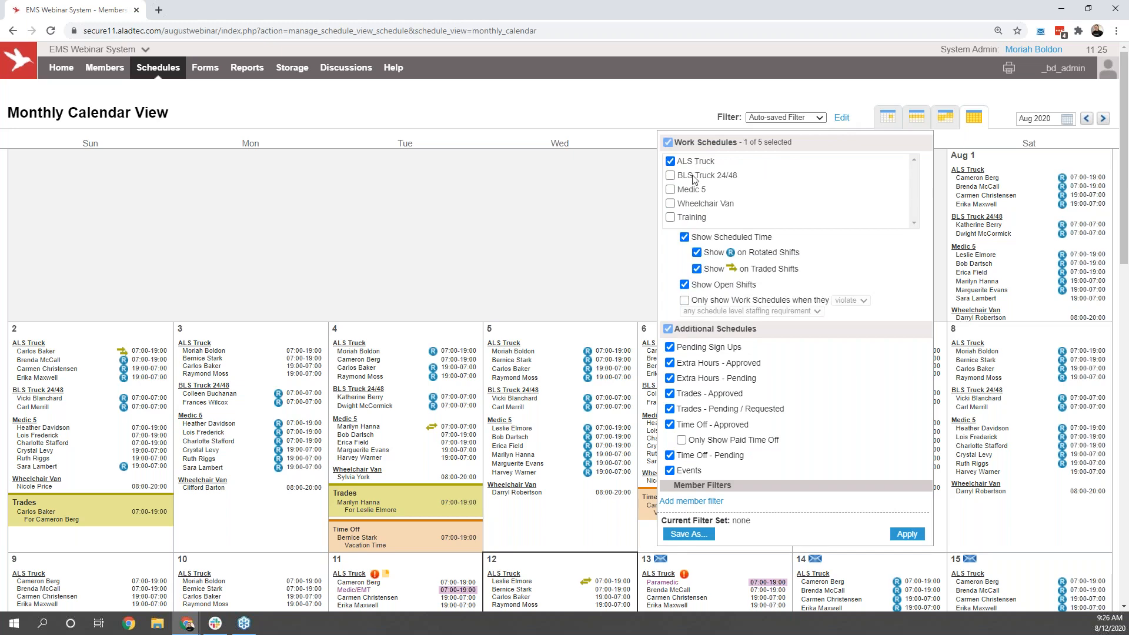
click(693, 177)
click(906, 534)
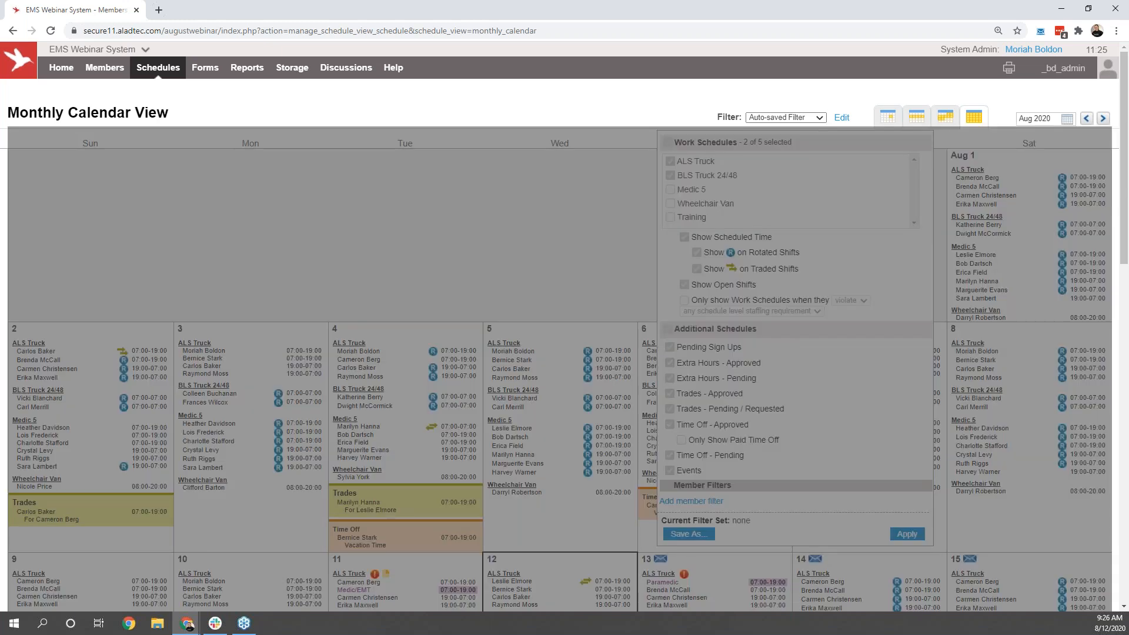
scroll(989, 477, down, 3)
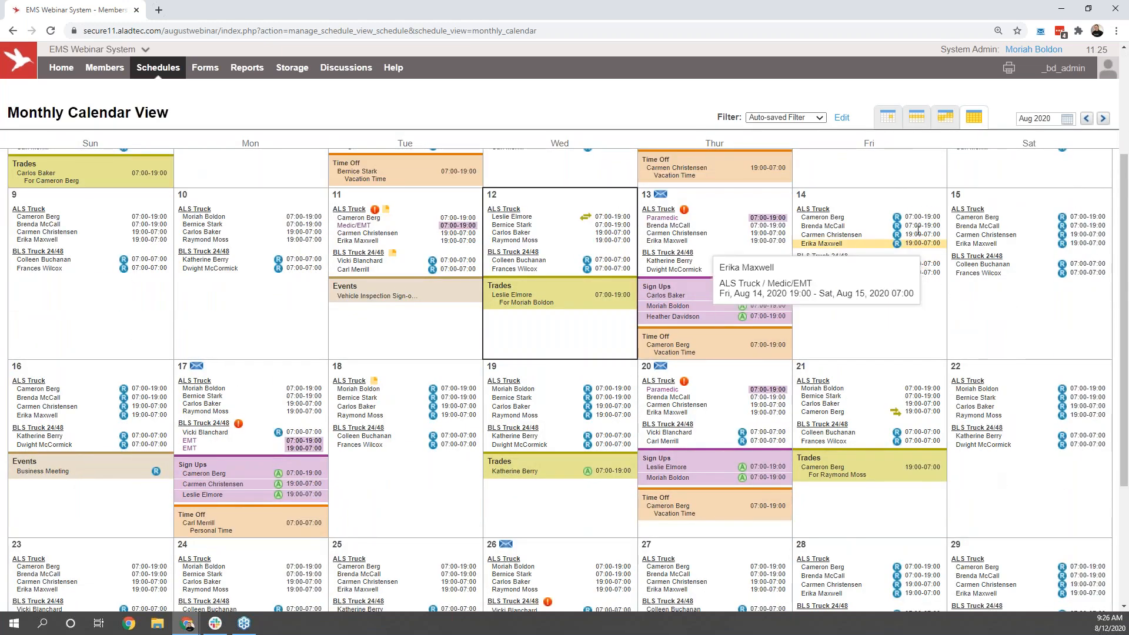
Step: Reset the calendar filter to include all five work schedules
click(842, 118)
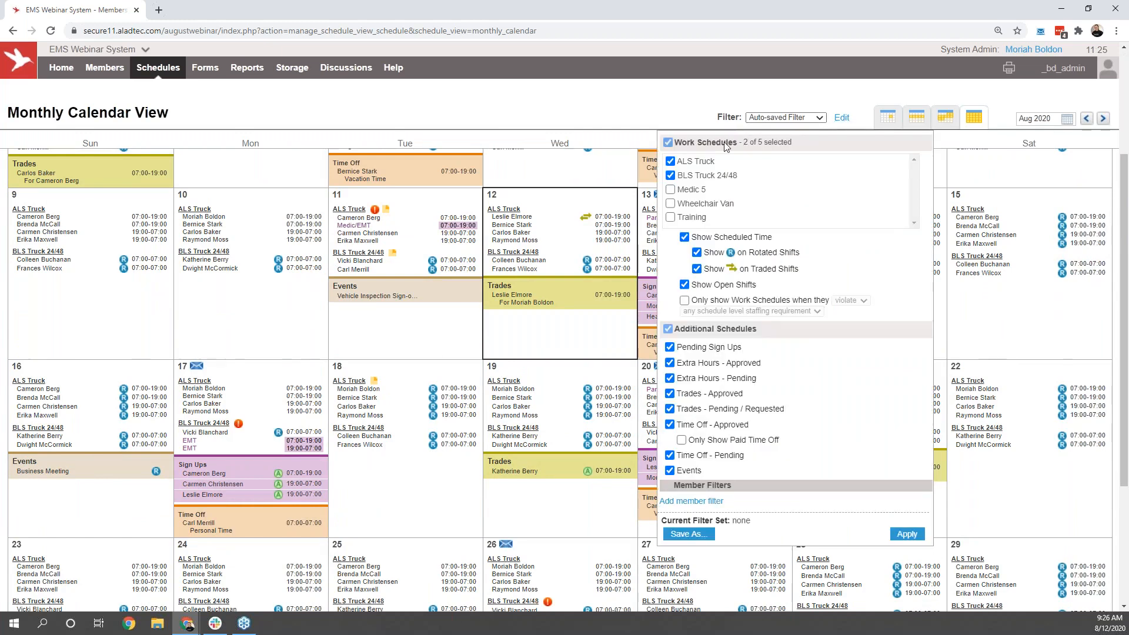
click(726, 146)
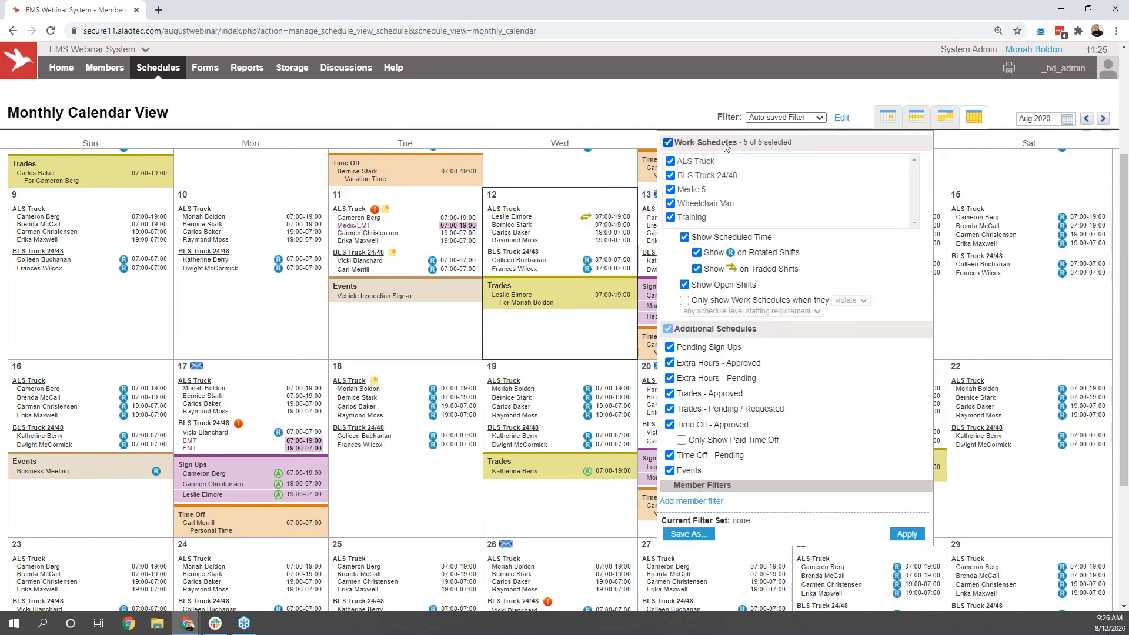
click(906, 535)
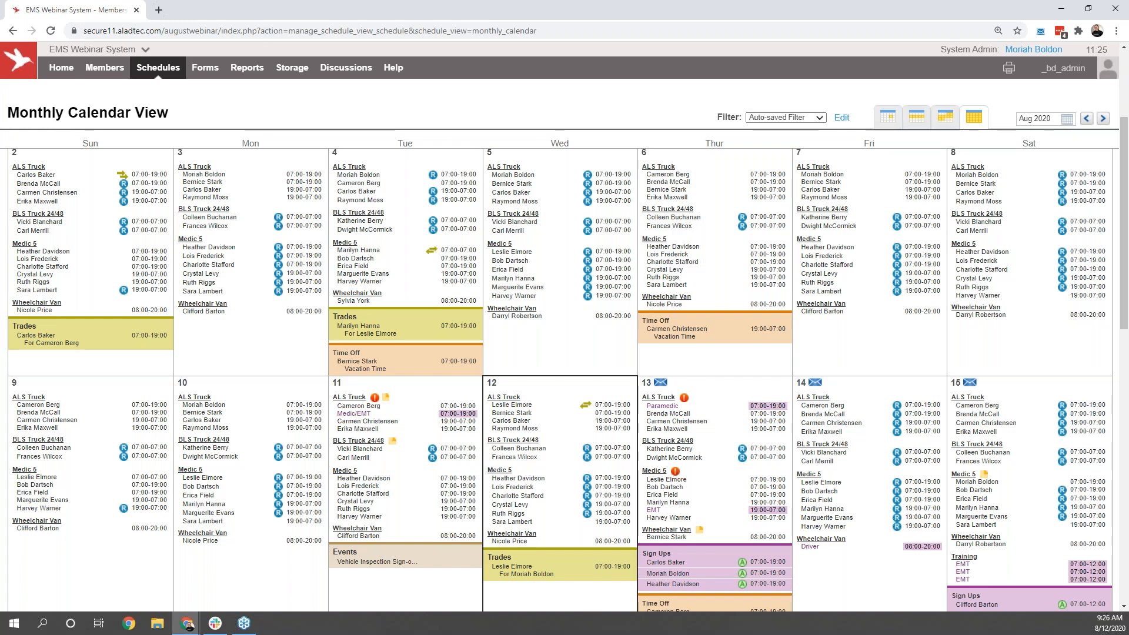
Step: Examine the August time off requests, the Aug 21 ALS Truck trade and its giveaway details, and the open Paramedic shift on Aug 20
mouse_move(915, 529)
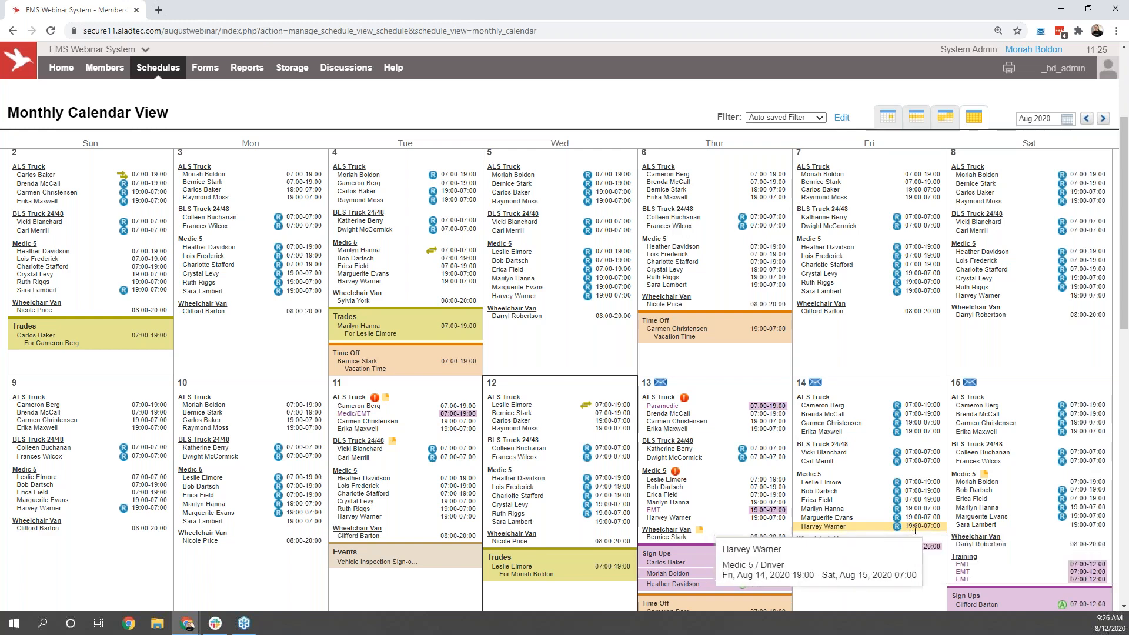
scroll(888, 353, down, 1)
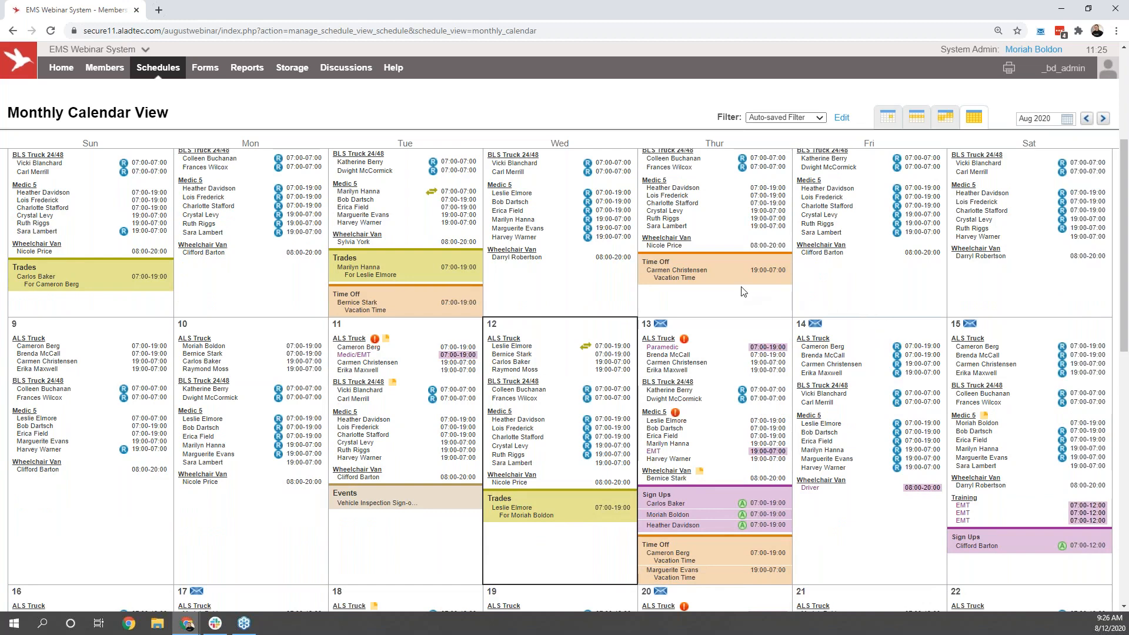
mouse_move(733, 282)
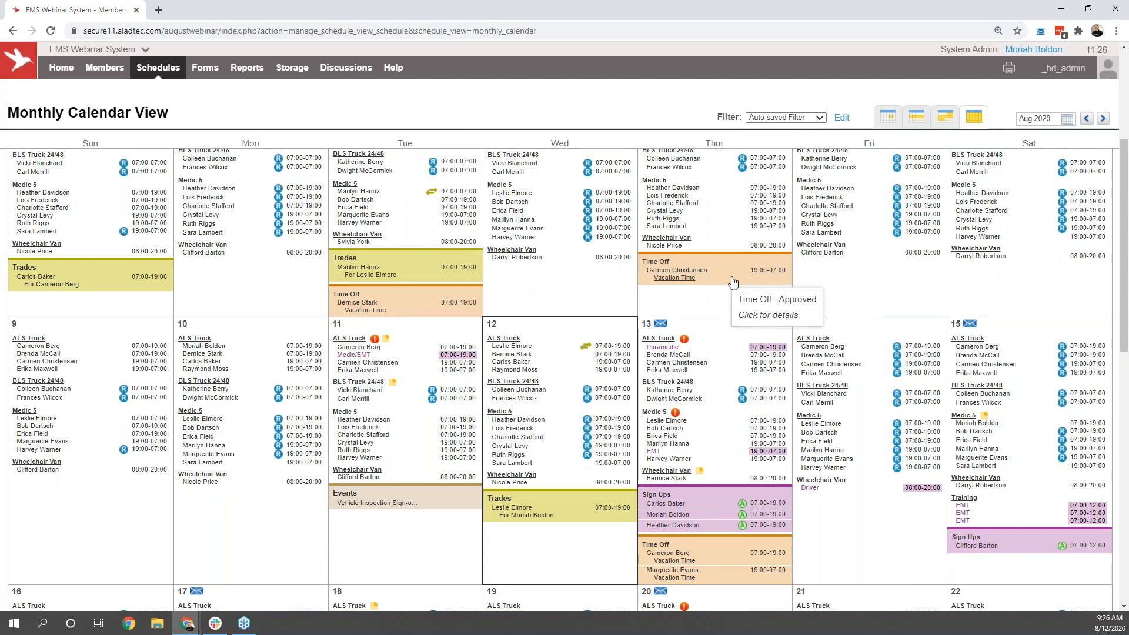
scroll(733, 283, down, 5)
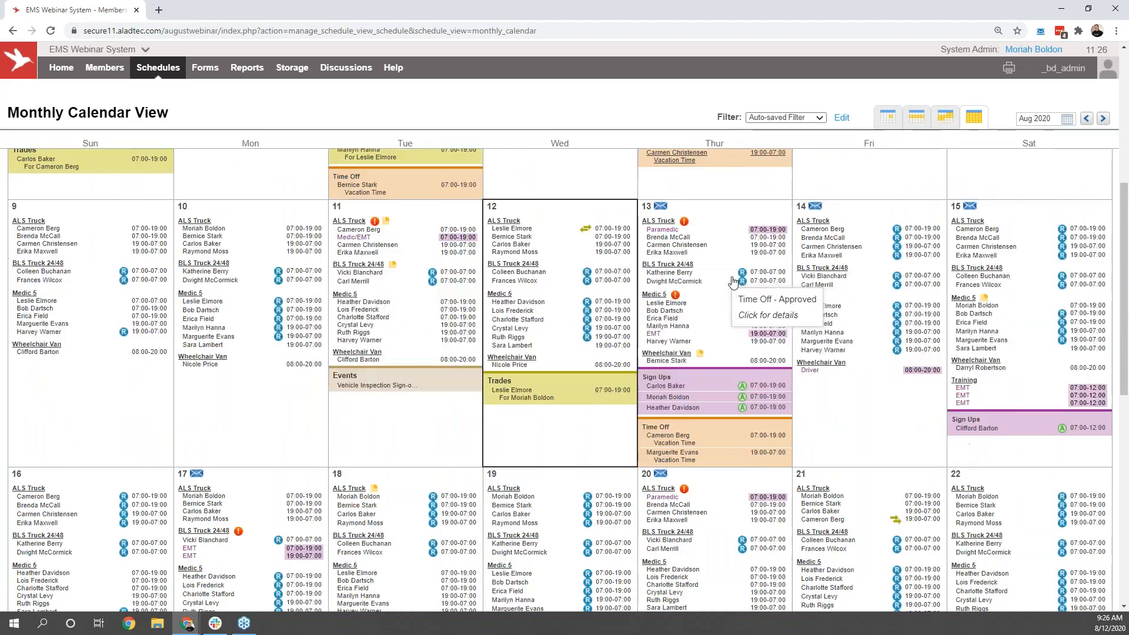
scroll(732, 282, down, 1)
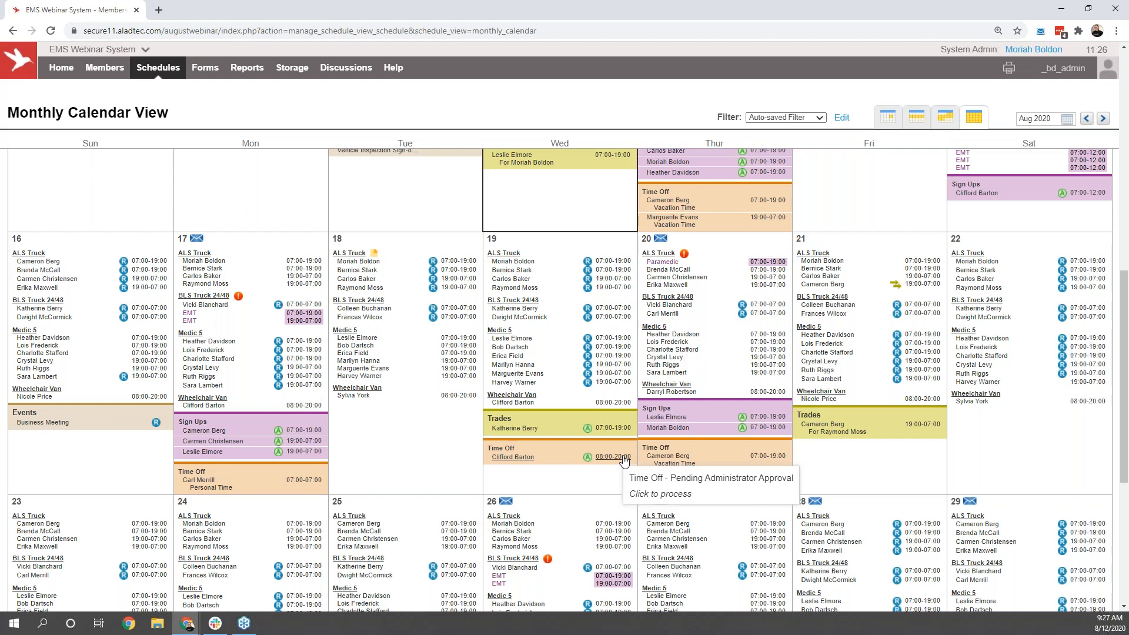
mouse_move(839, 430)
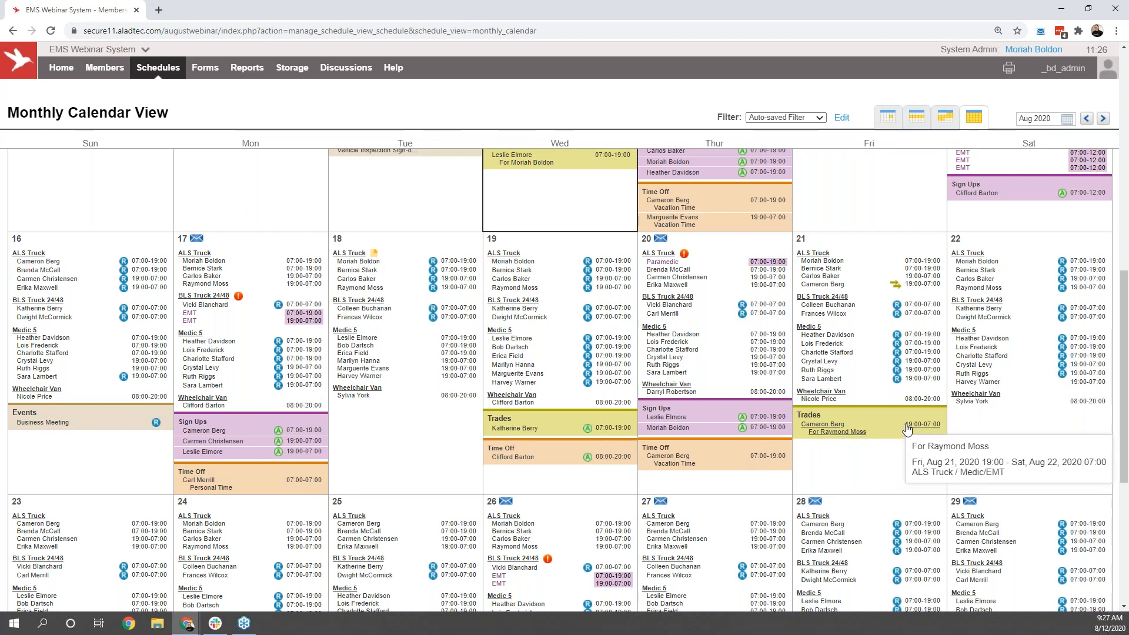
mouse_move(896, 286)
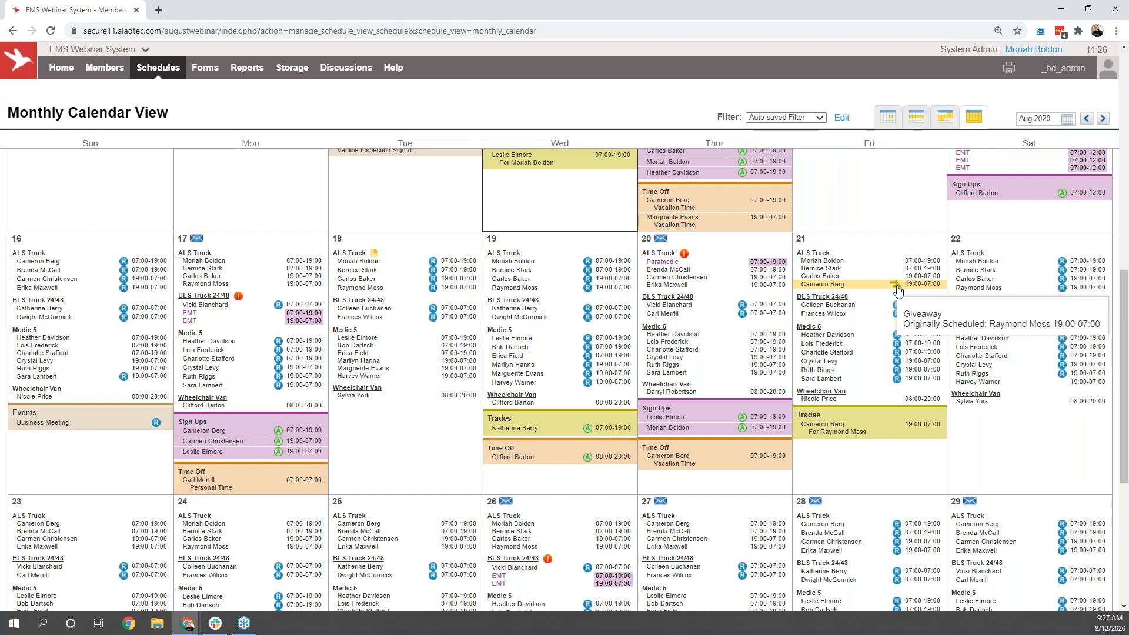
scroll(897, 291, up, 3)
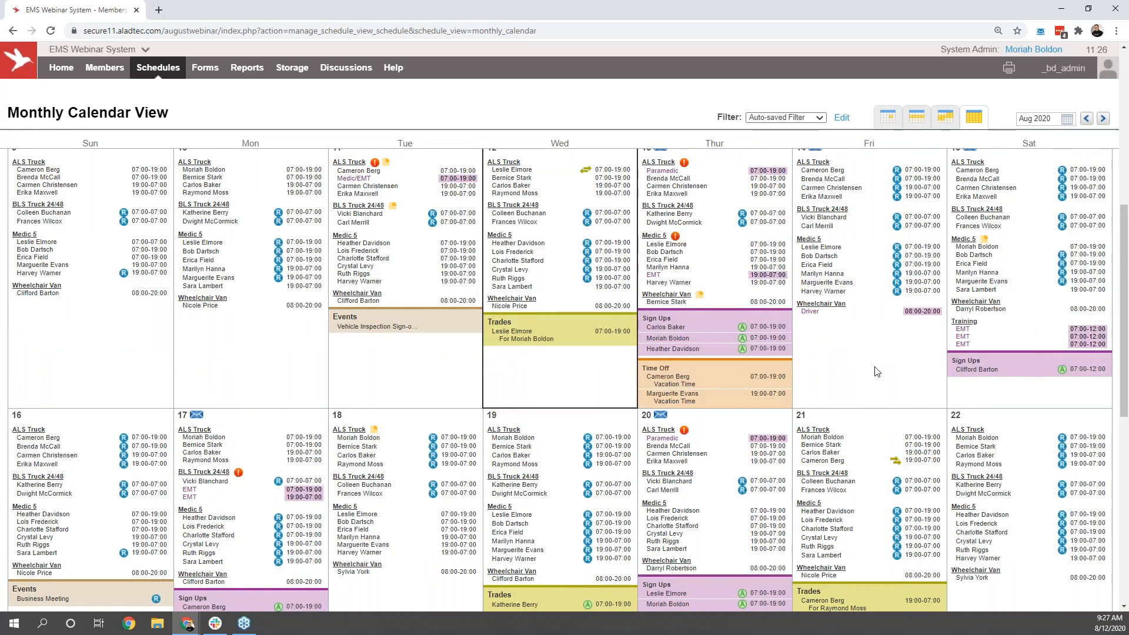
mouse_move(685, 432)
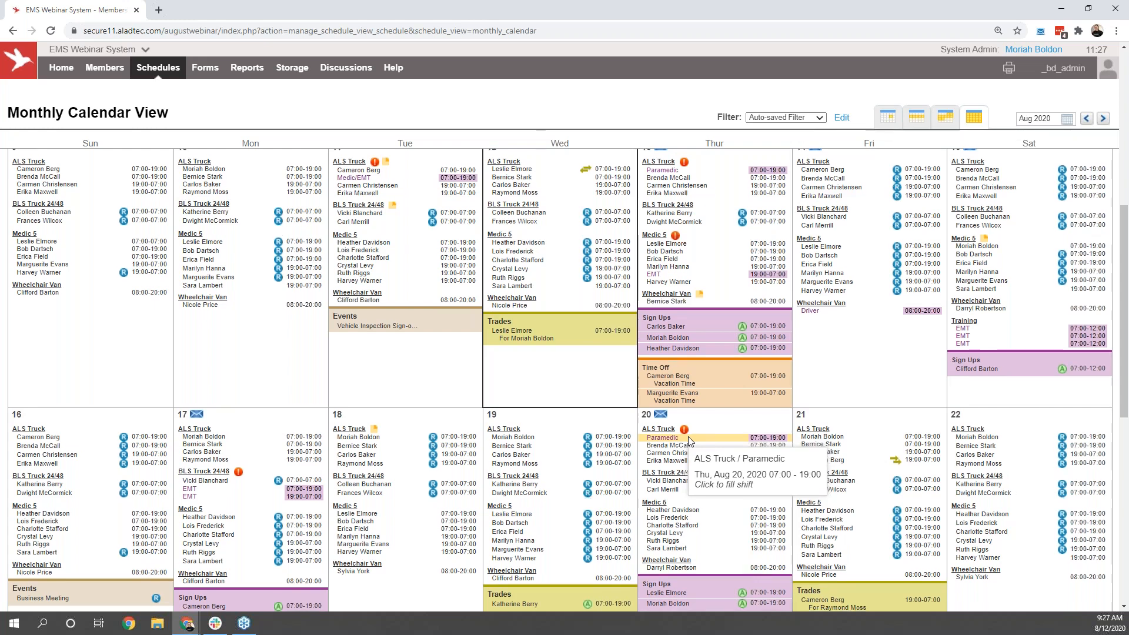
Step: View the Aug 11 Vehicle Inspection Sign-off event, the schedule and event options for Aug 18, and that day's ALS Truck note
scroll(690, 441, down, 1)
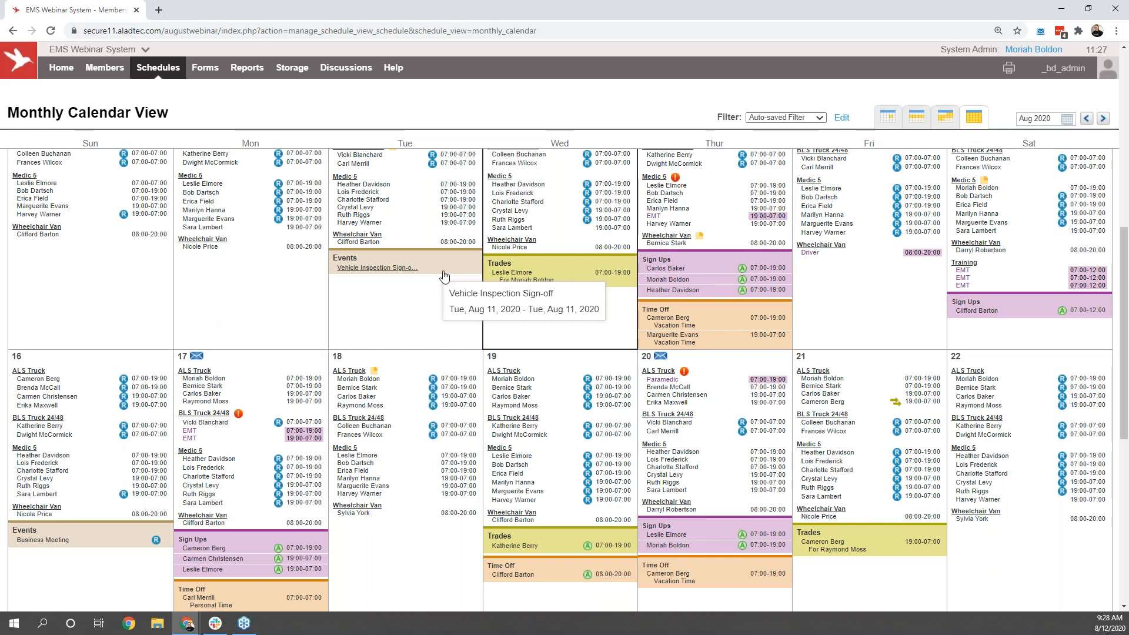
click(336, 354)
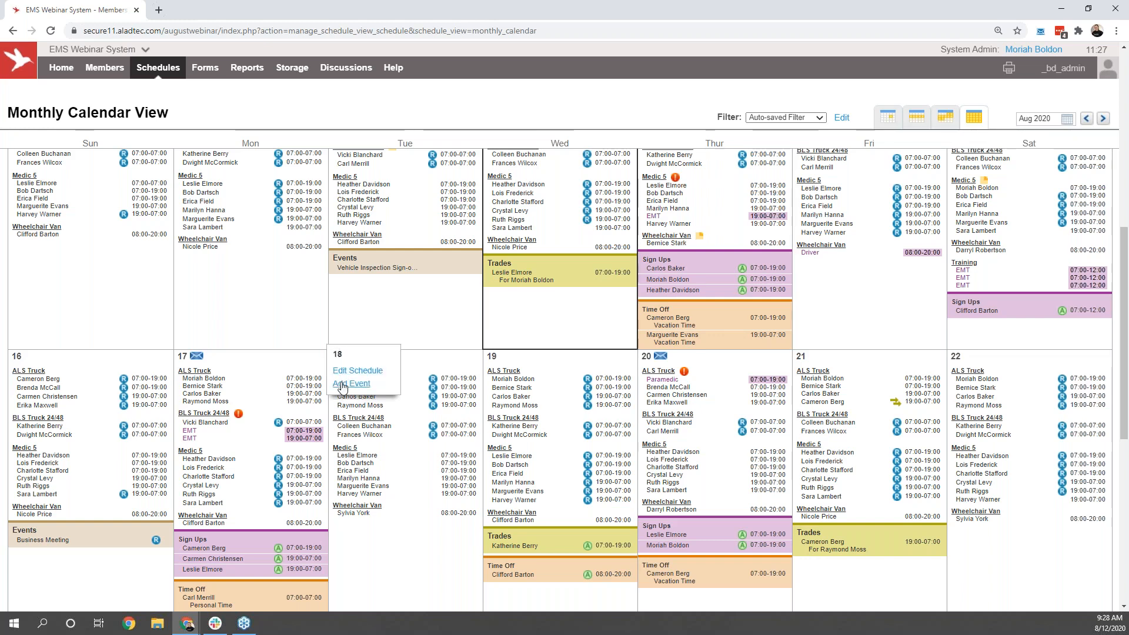
scroll(370, 323, down, 2)
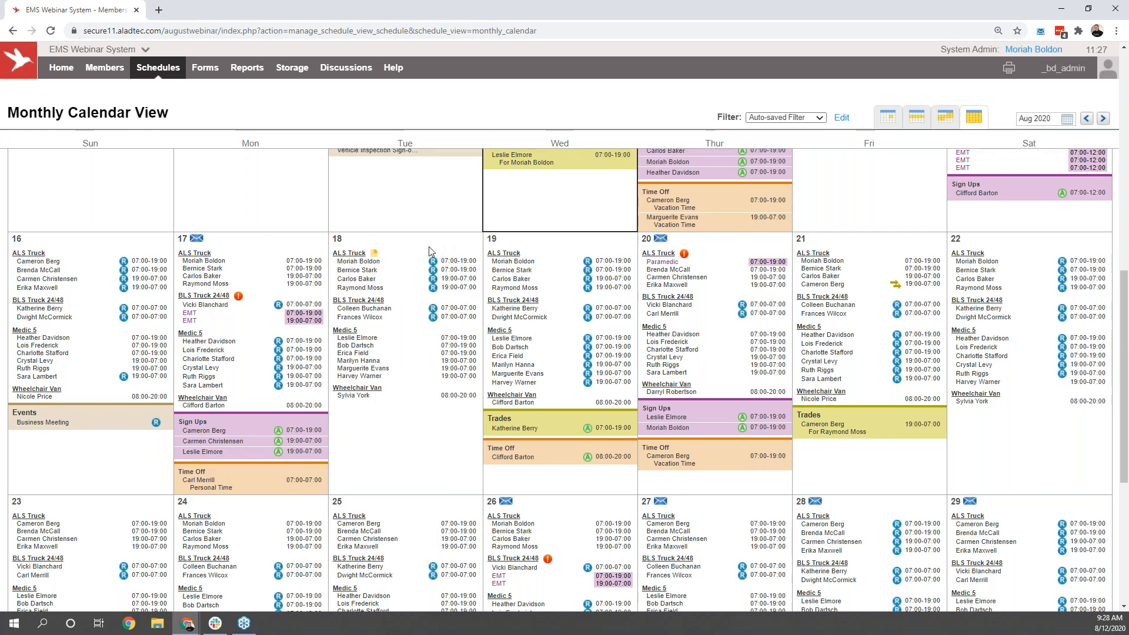
mouse_move(374, 255)
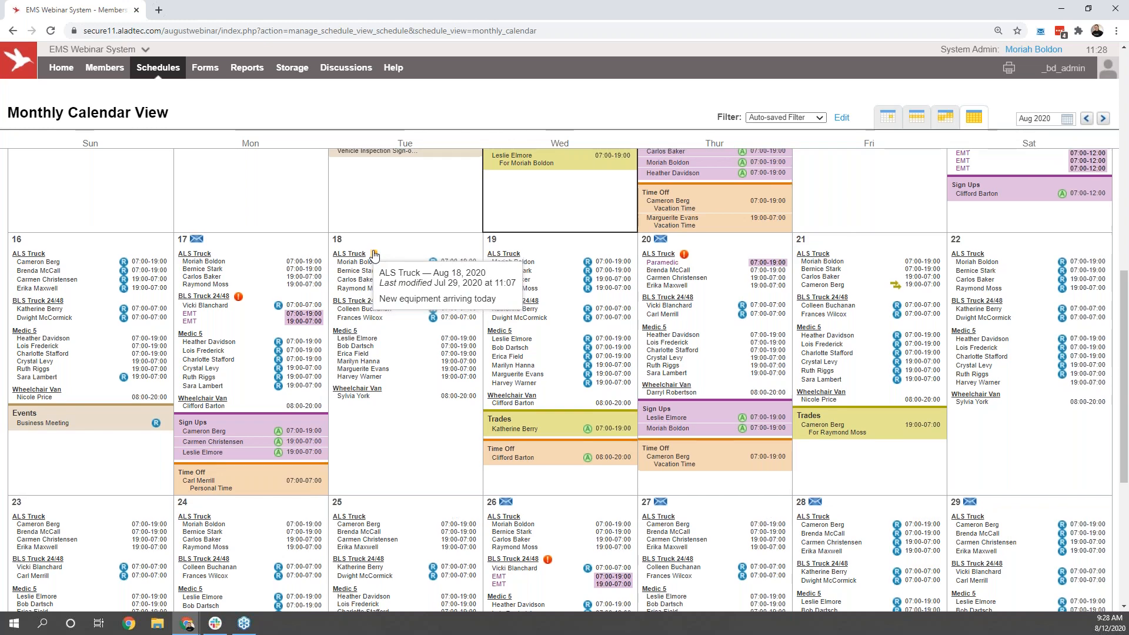
Step: Add the note "message" to the BLS Truck 24/48 schedule on Aug 14, included in shift reminders
scroll(374, 255, up, 3)
click(824, 208)
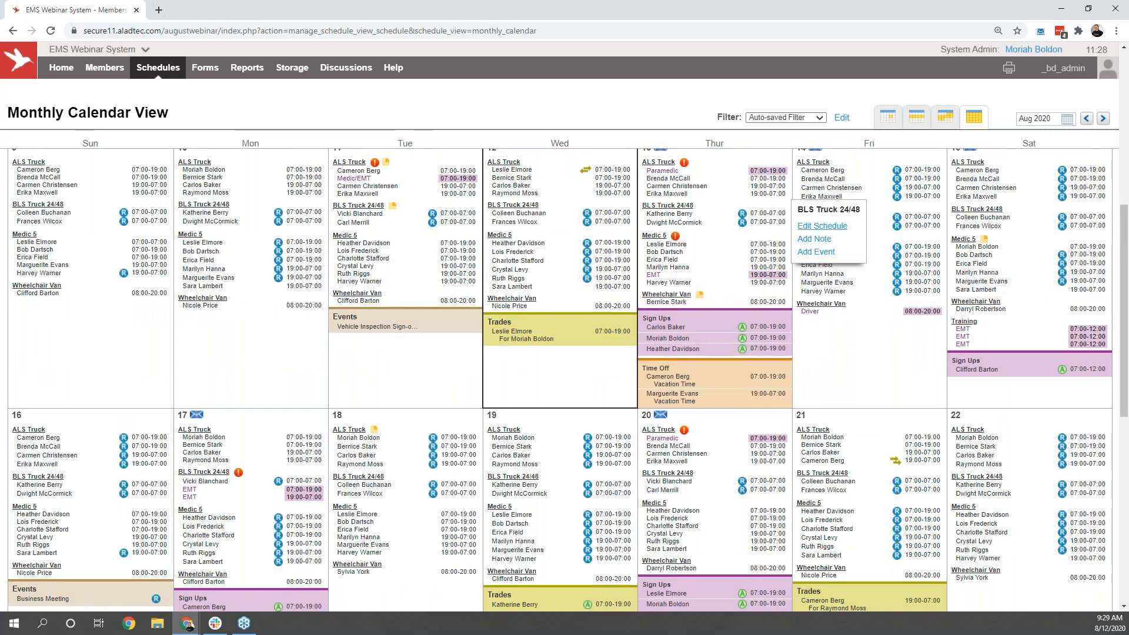
click(821, 240)
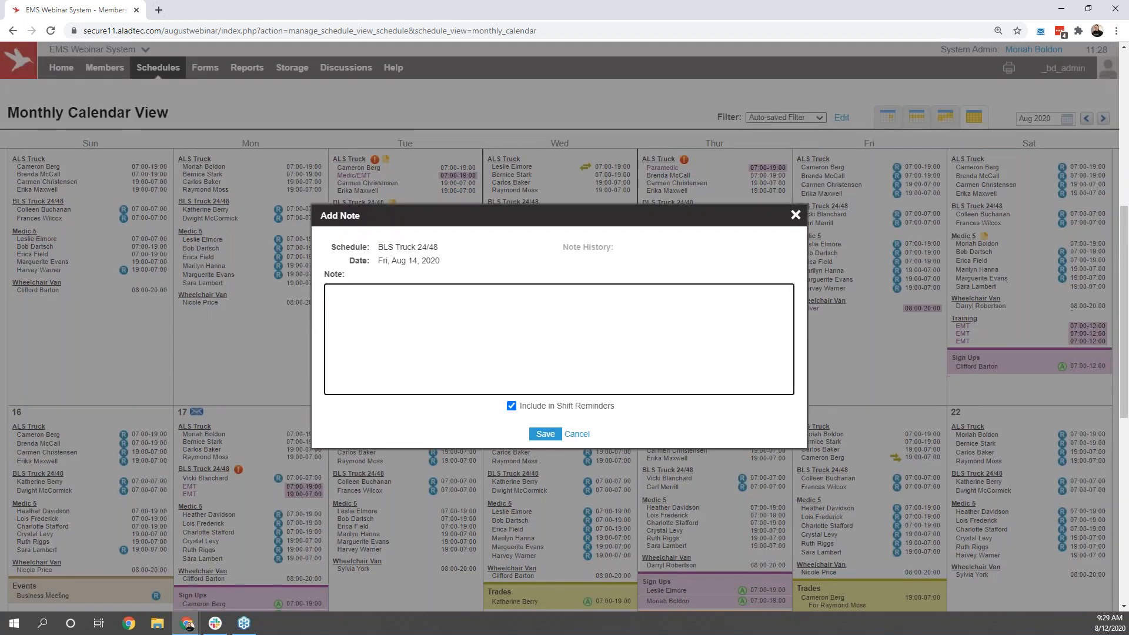
text(message)
click(545, 434)
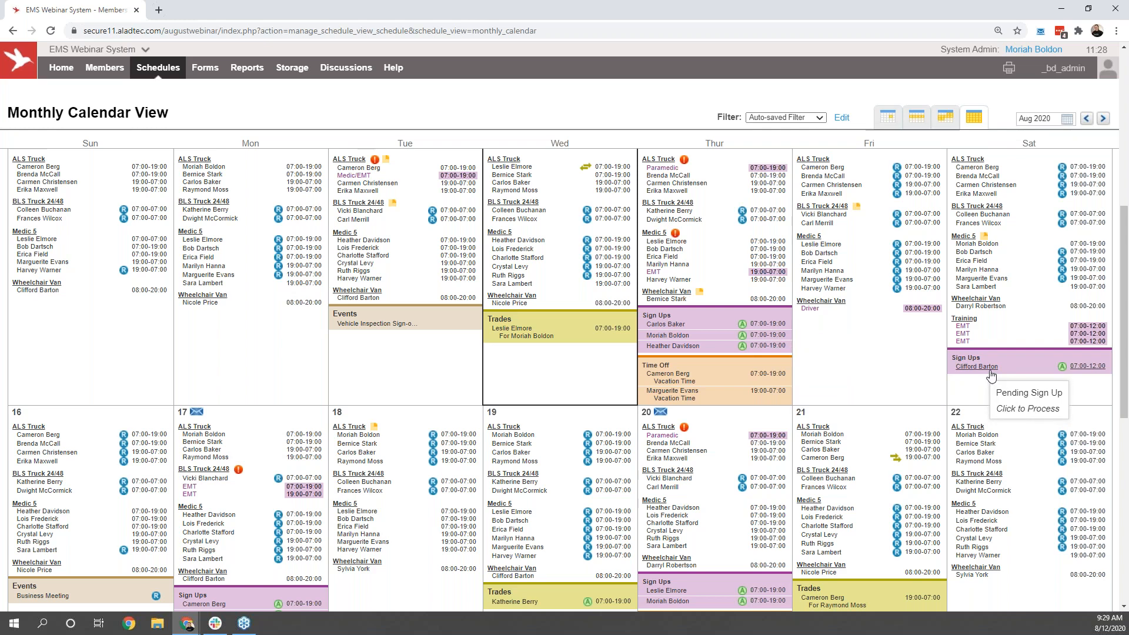
Step: Approve the pending Aug 19 vacation time off request for 08:00 to 20:00
scroll(1063, 531, down, 2)
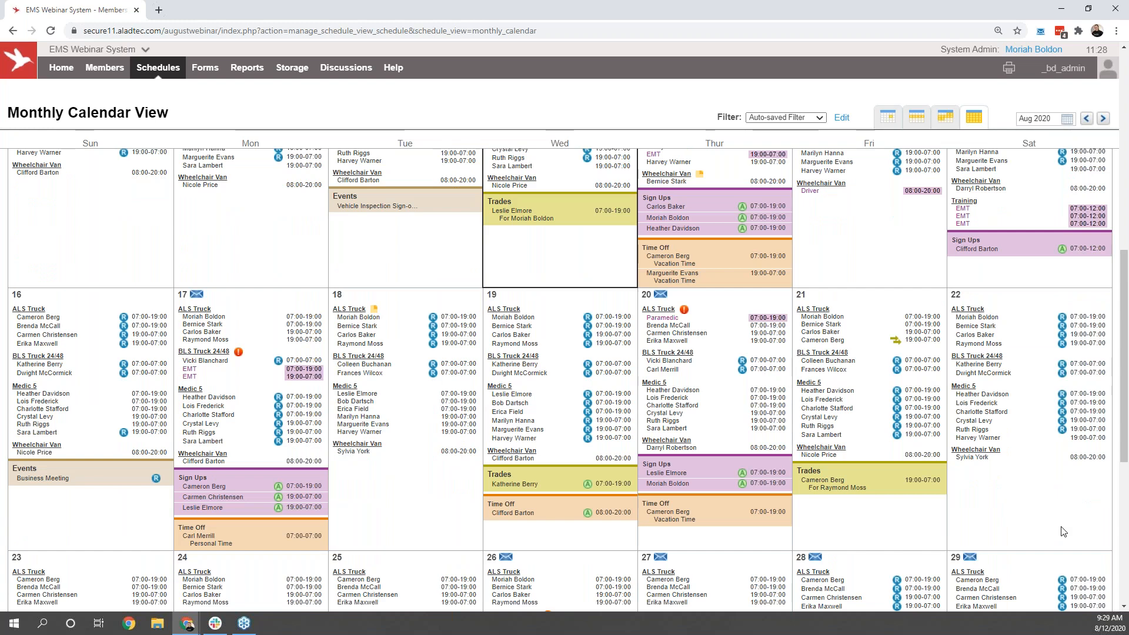
scroll(1063, 530, down, 2)
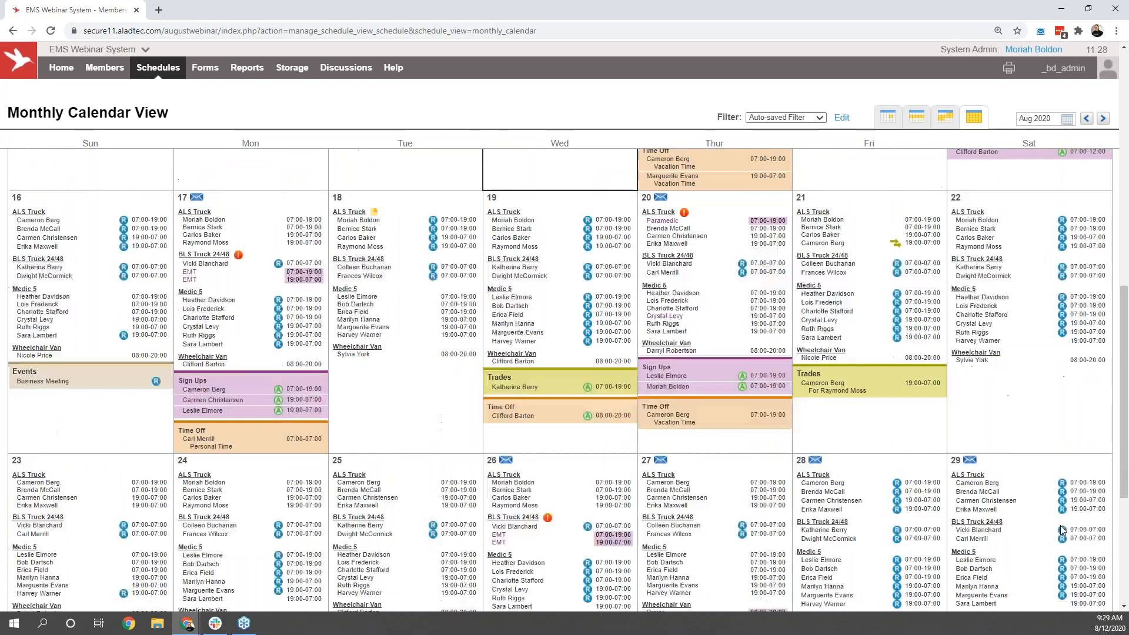
scroll(865, 571, down, 1)
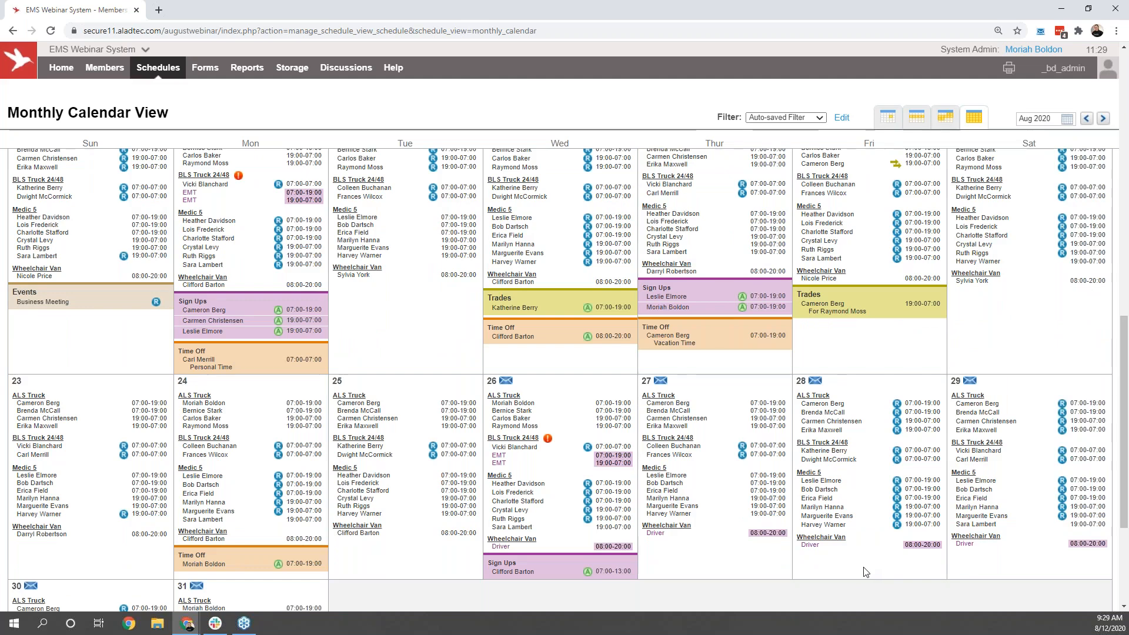
scroll(718, 559, up, 2)
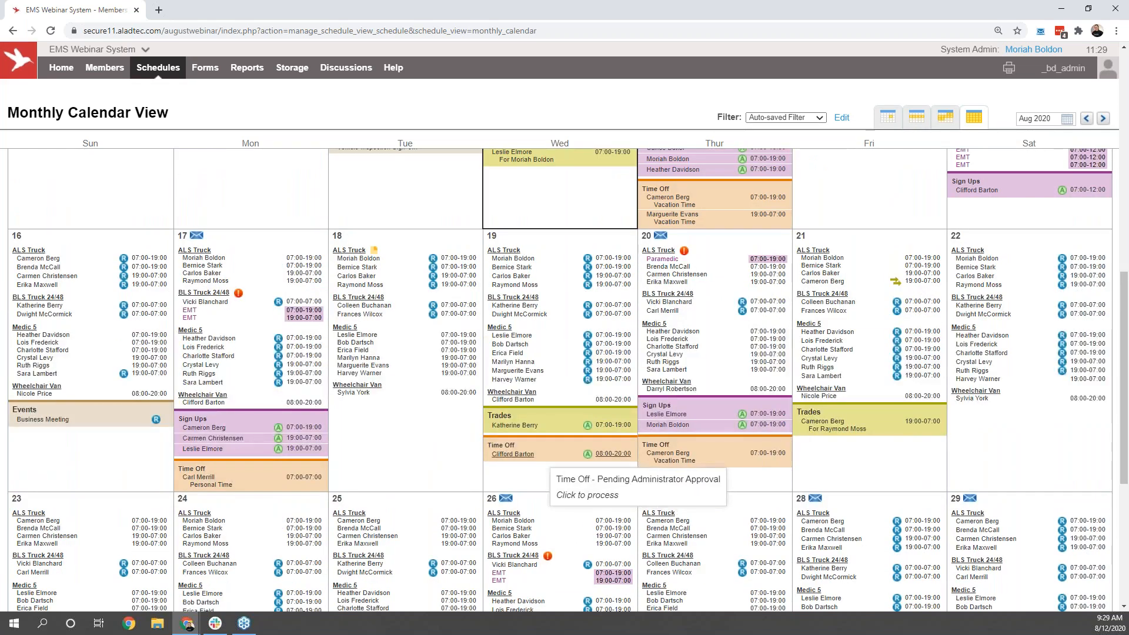
click(541, 454)
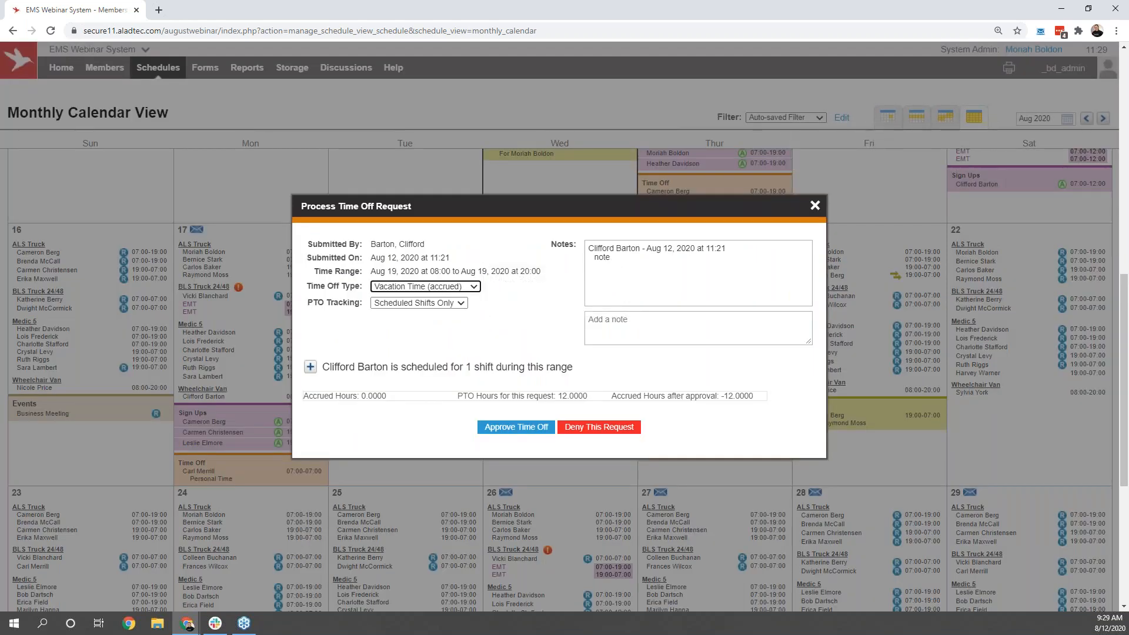
click(527, 431)
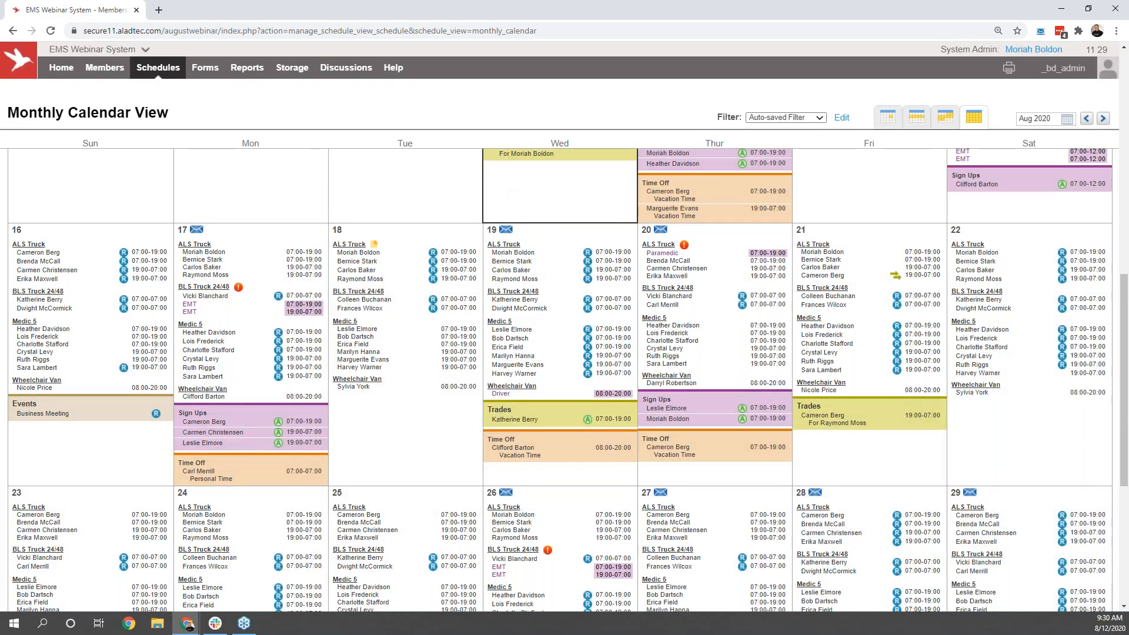
Step: Start a coverage alert for the open Aug 19 Wheelchair Van Driver shift and preview its email and text notifications
click(507, 231)
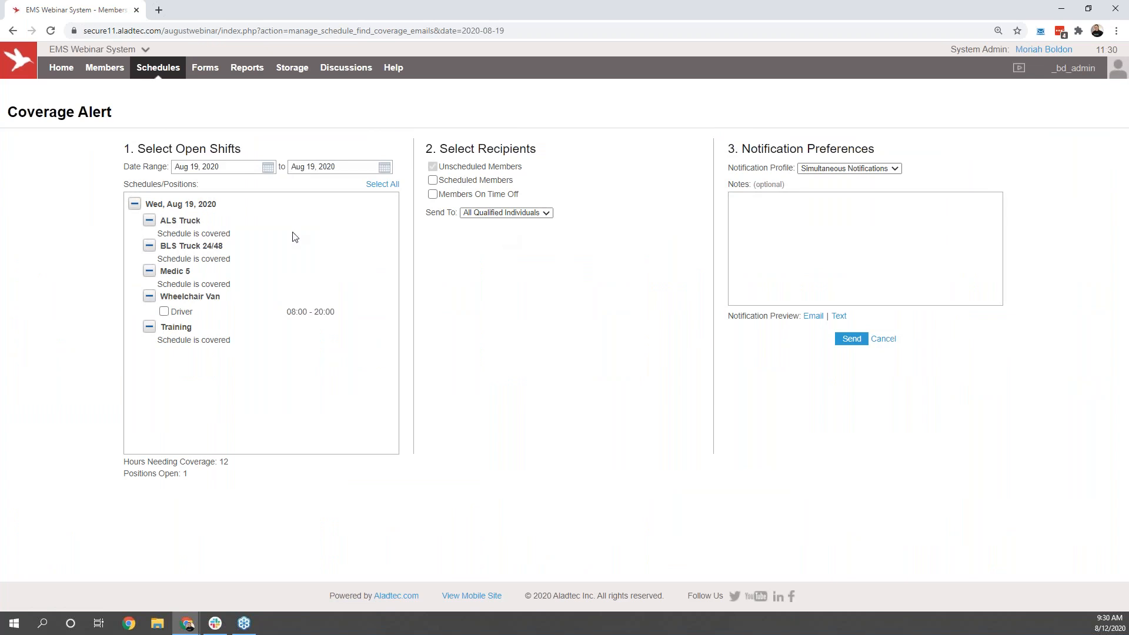
click(177, 314)
mouse_move(101, 74)
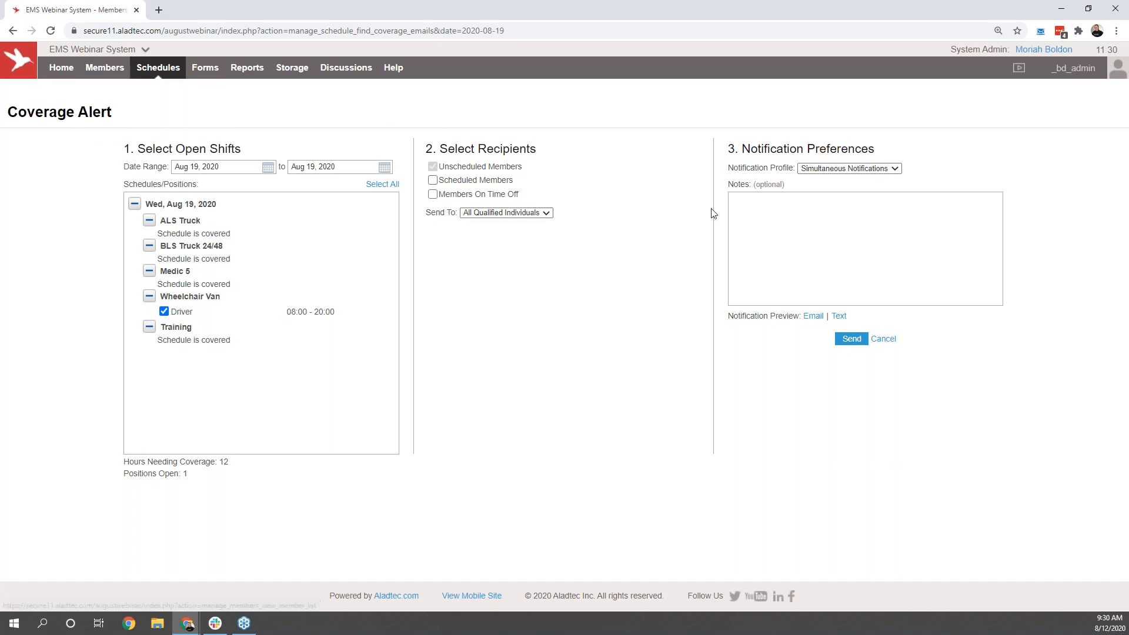
click(813, 318)
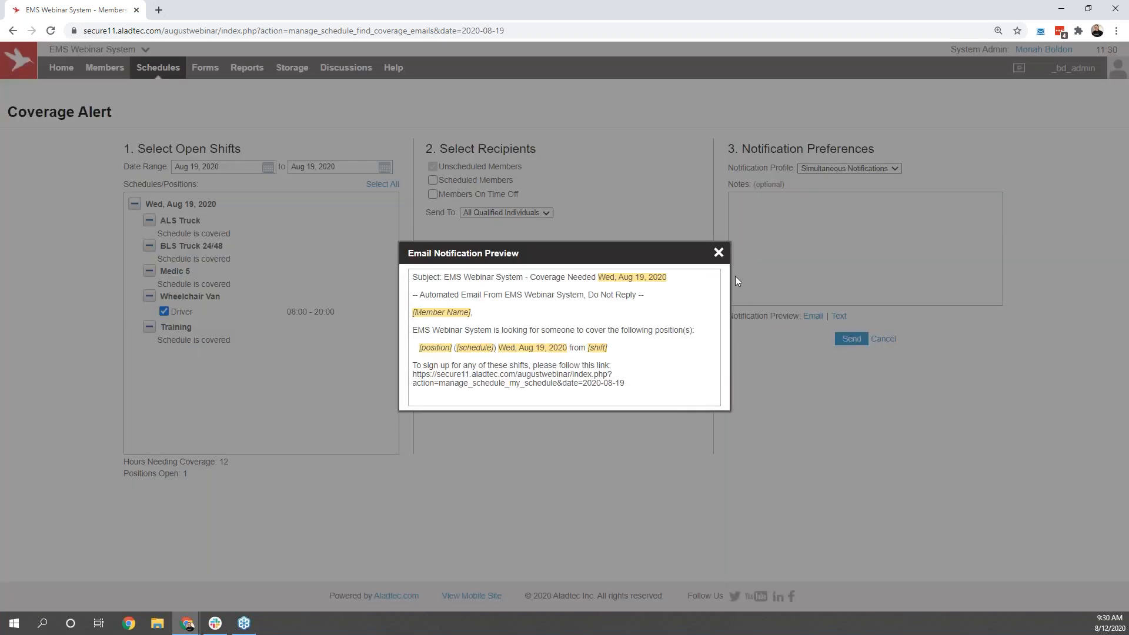
click(717, 254)
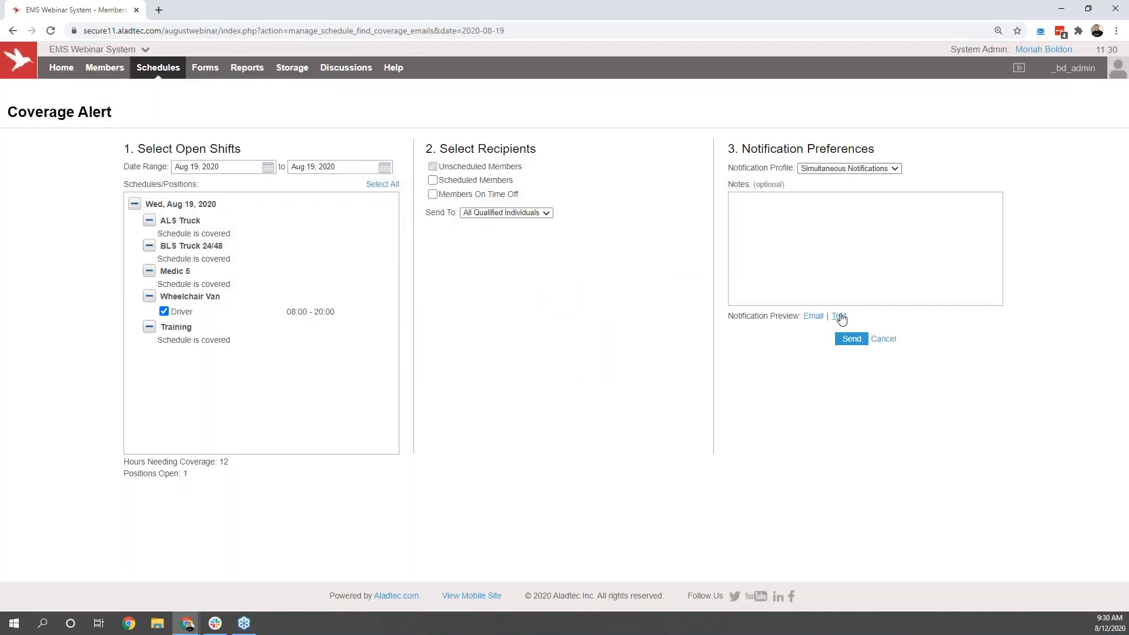
click(839, 317)
click(718, 253)
Step: Set the coverage alert's recipients to Work Groups and send the alert
click(499, 213)
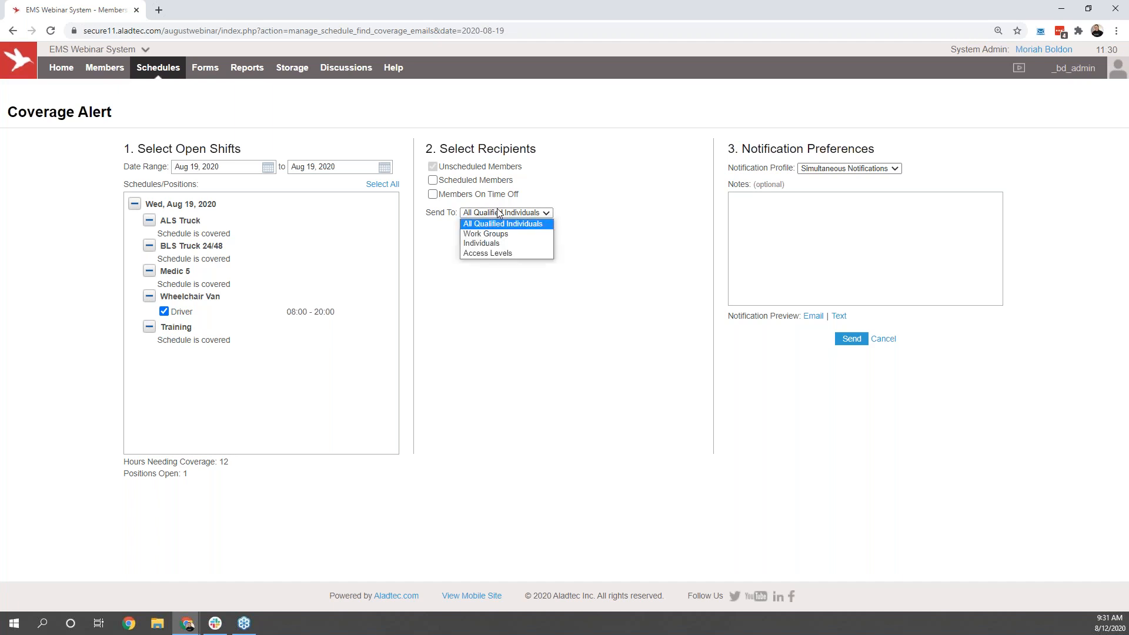
click(501, 234)
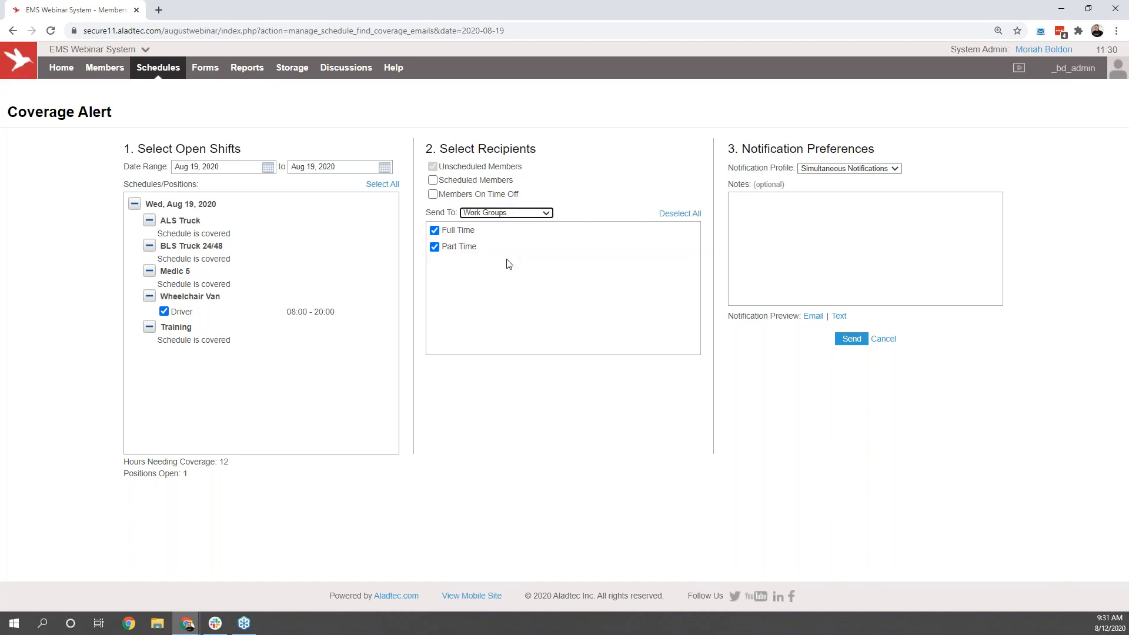
click(470, 235)
click(461, 232)
click(850, 340)
Step: Prepare another Aug 19 coverage alert for the Wheelchair Van Driver shift using the Rotational OT List profile, and leave it unsent
mouse_move(172, 96)
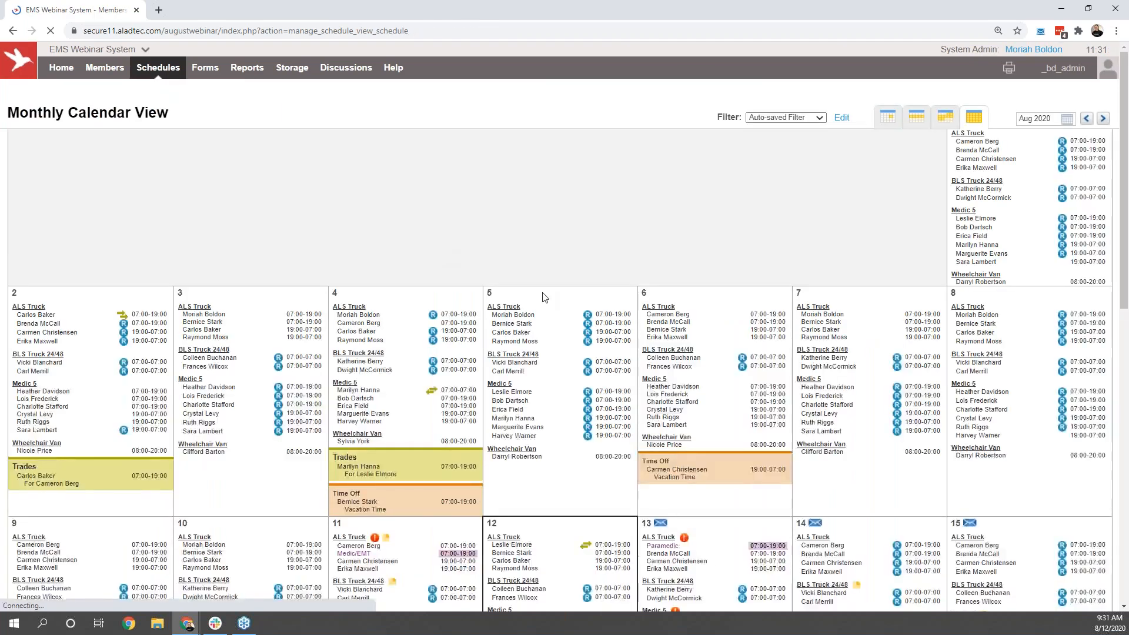
scroll(603, 317, down, 4)
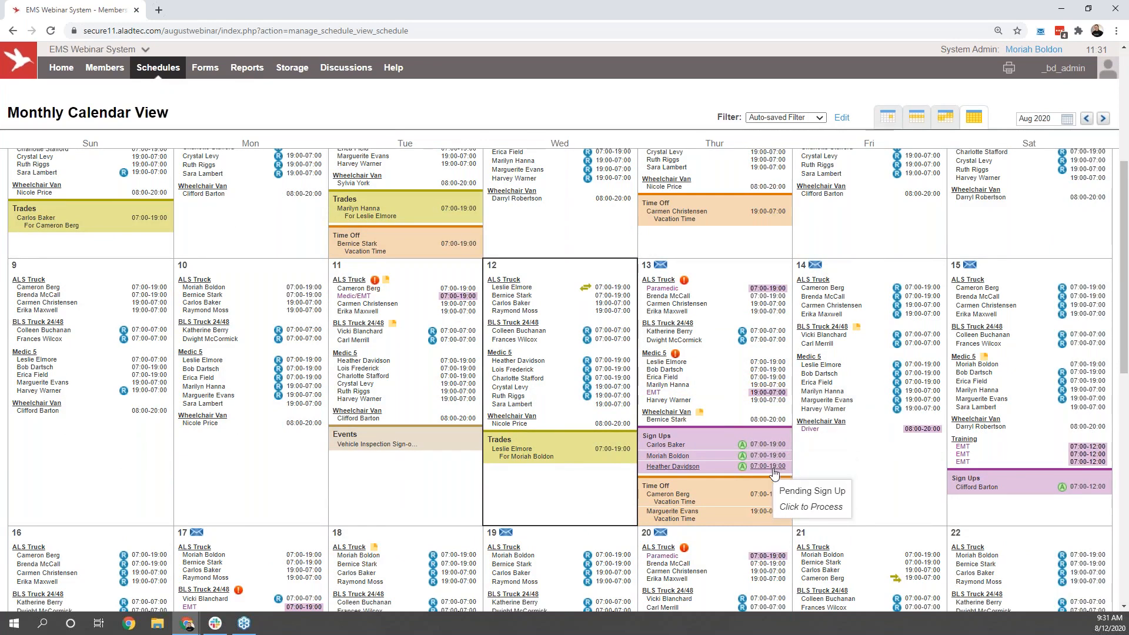
scroll(774, 473, down, 3)
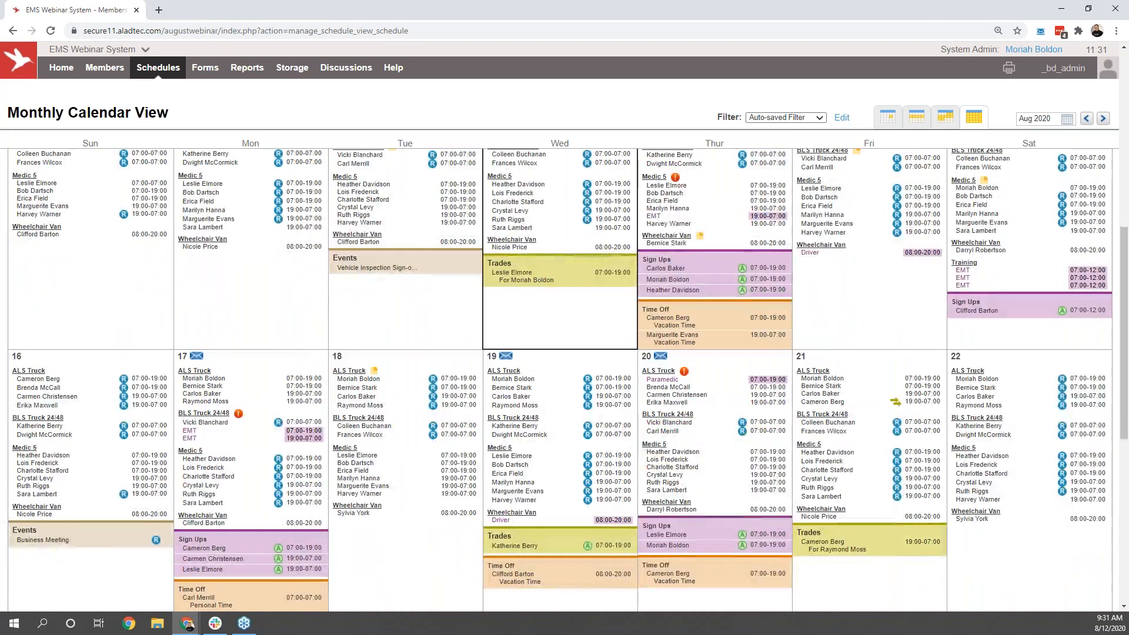
click(506, 356)
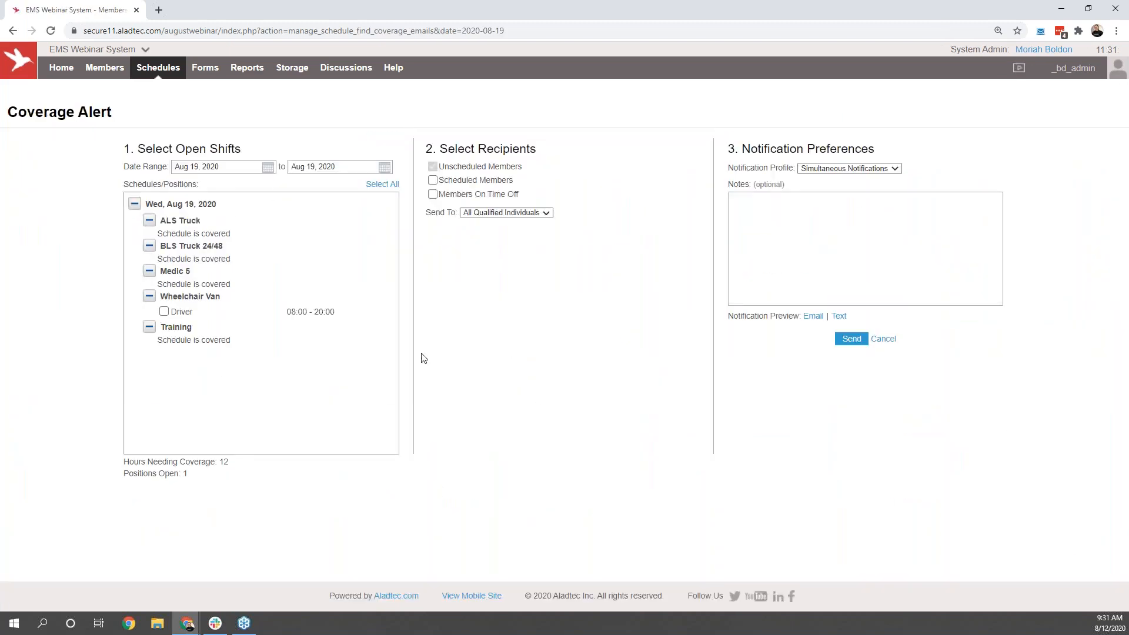
click(173, 311)
click(836, 171)
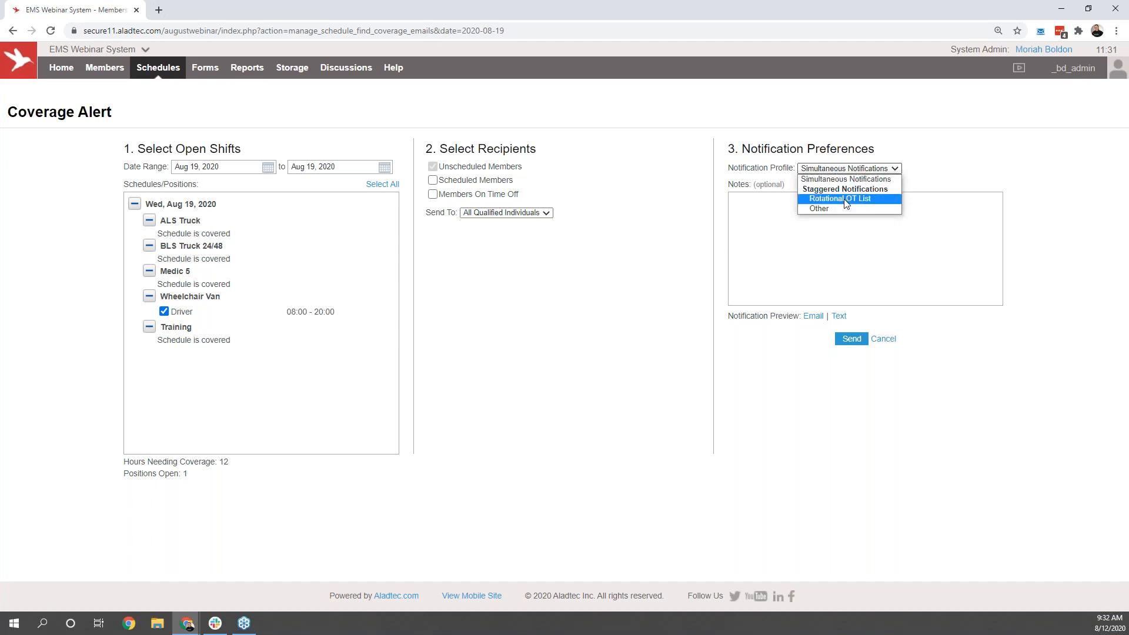
click(846, 200)
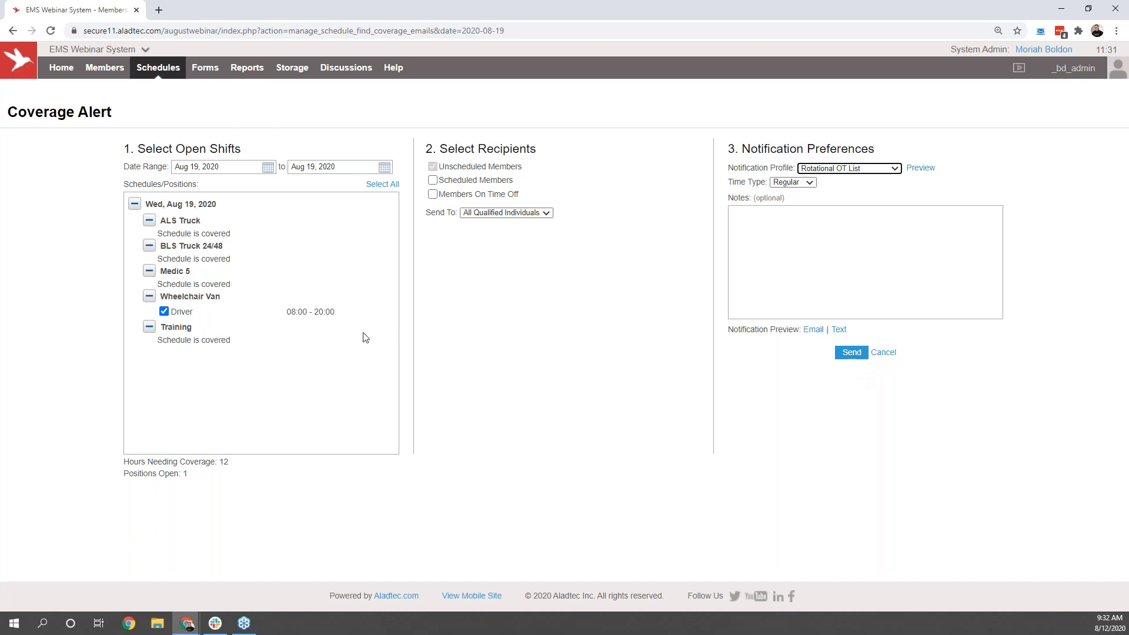
click(169, 72)
click(169, 72)
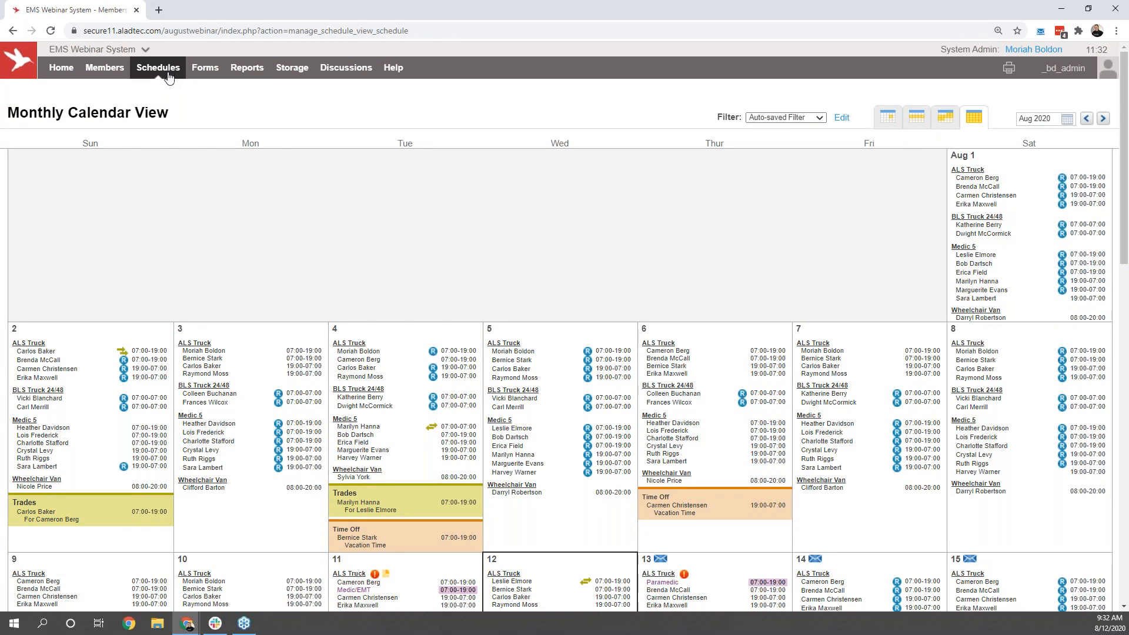
Step: Open the Aug 13 ALS Truck schedule for editing in the Hourly Editor
scroll(415, 212, down, 3)
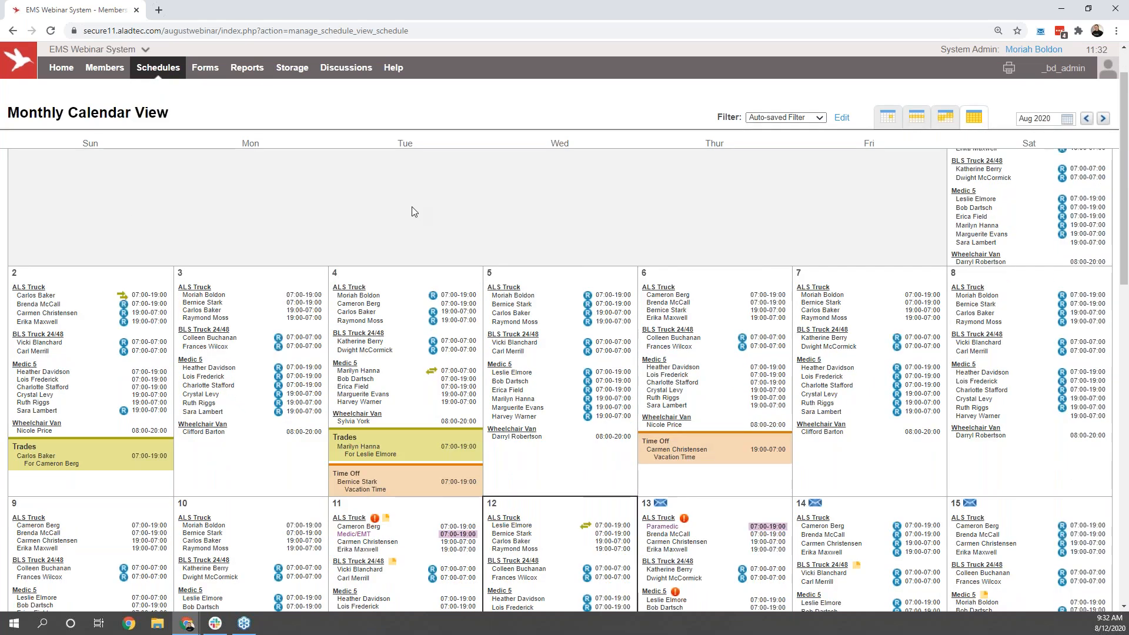
scroll(412, 209, down, 3)
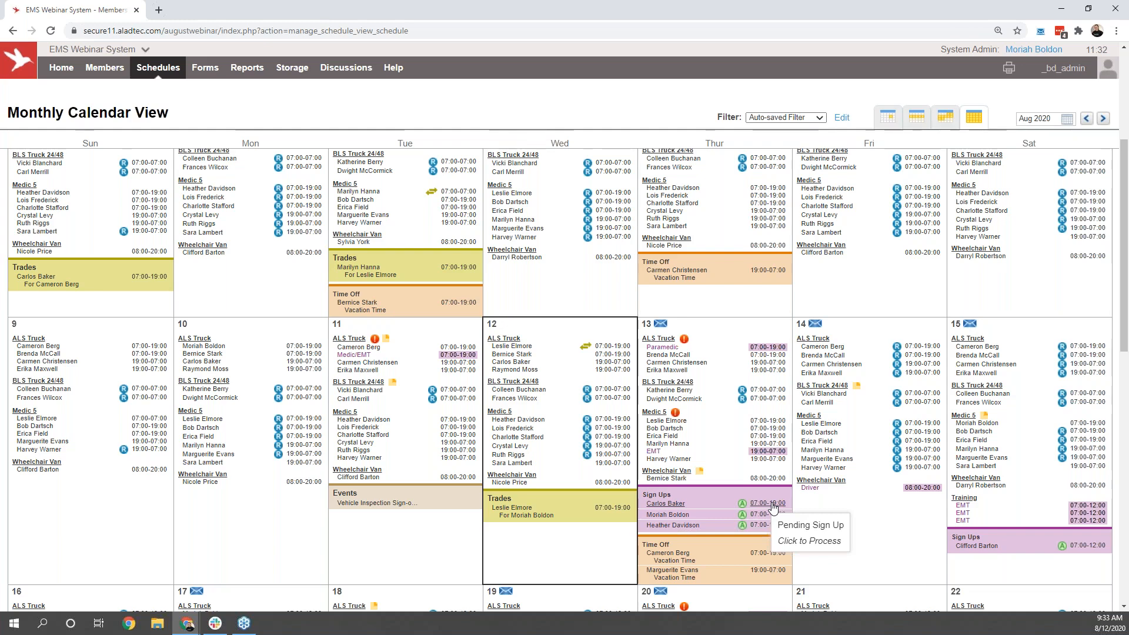
mouse_move(176, 70)
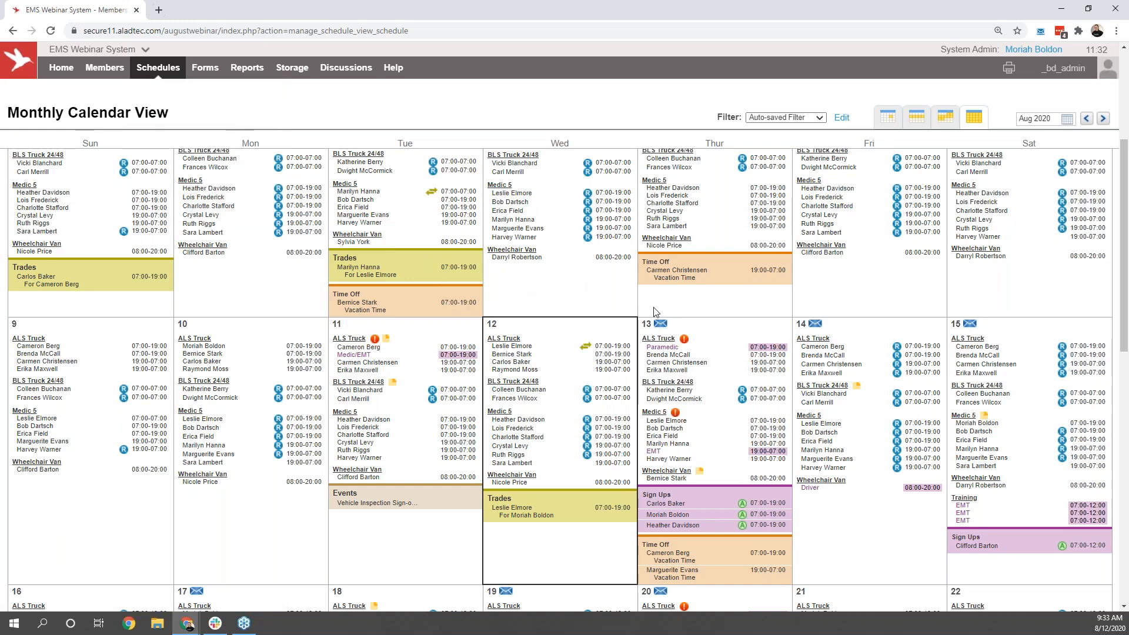
click(658, 339)
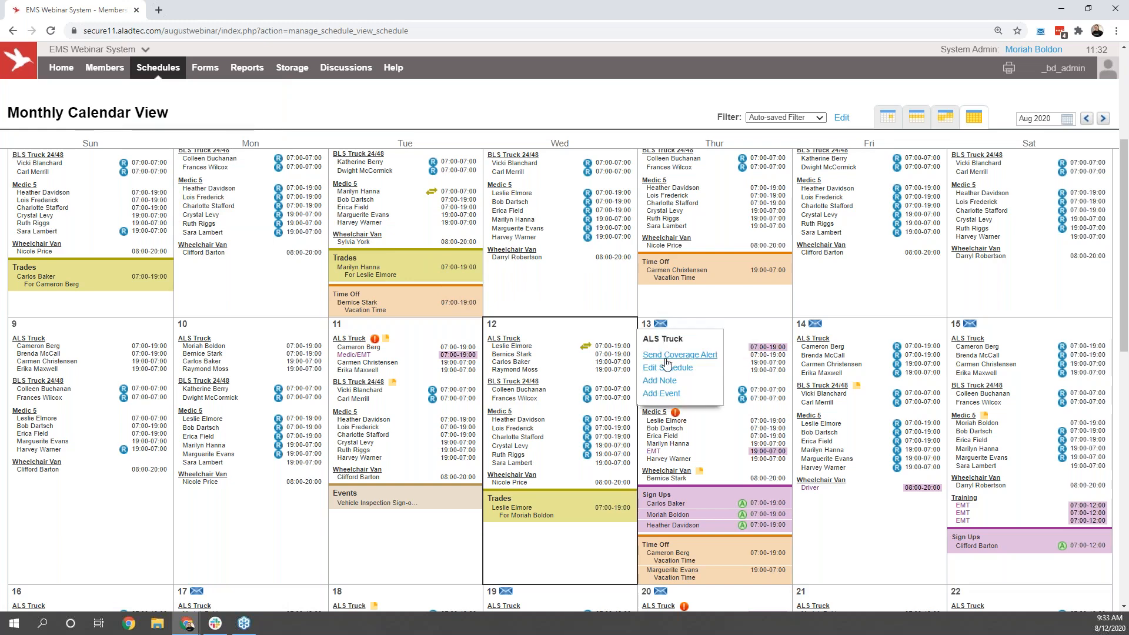
click(666, 368)
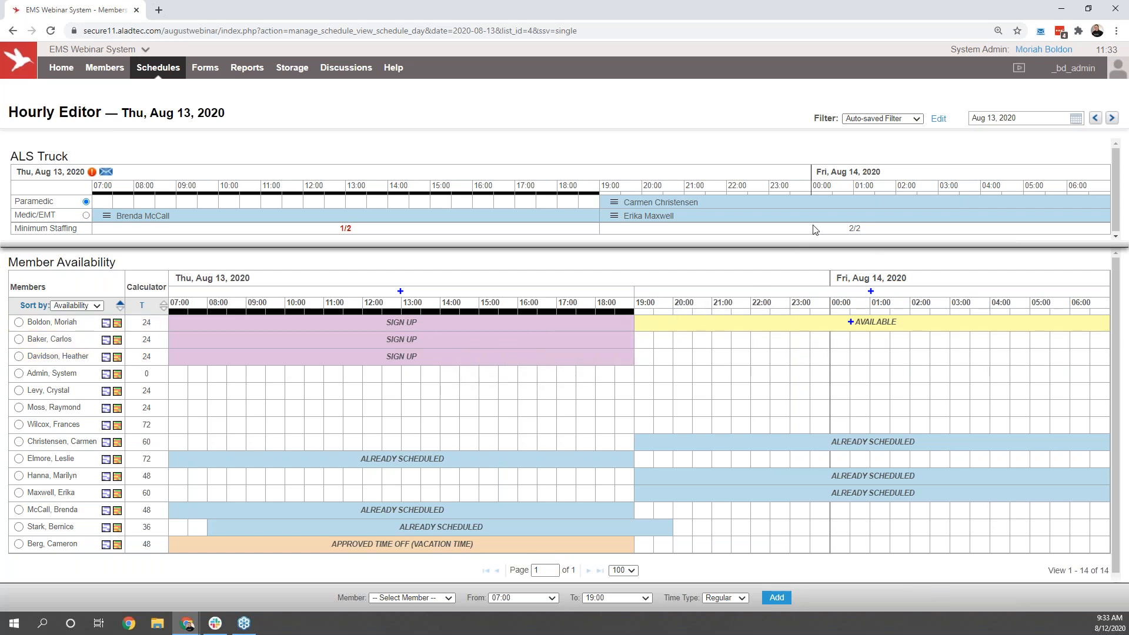
Step: Filter the Hourly Editor to calculate hours for Payperiod (8/02-8/16) and show each member's Date Hired
click(938, 120)
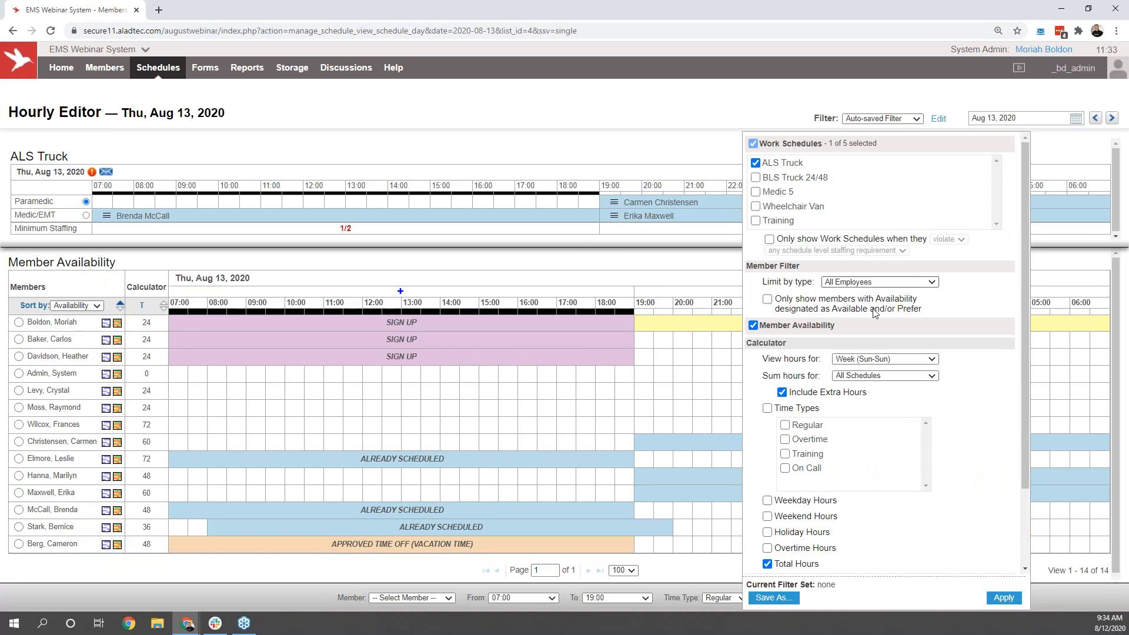
click(882, 359)
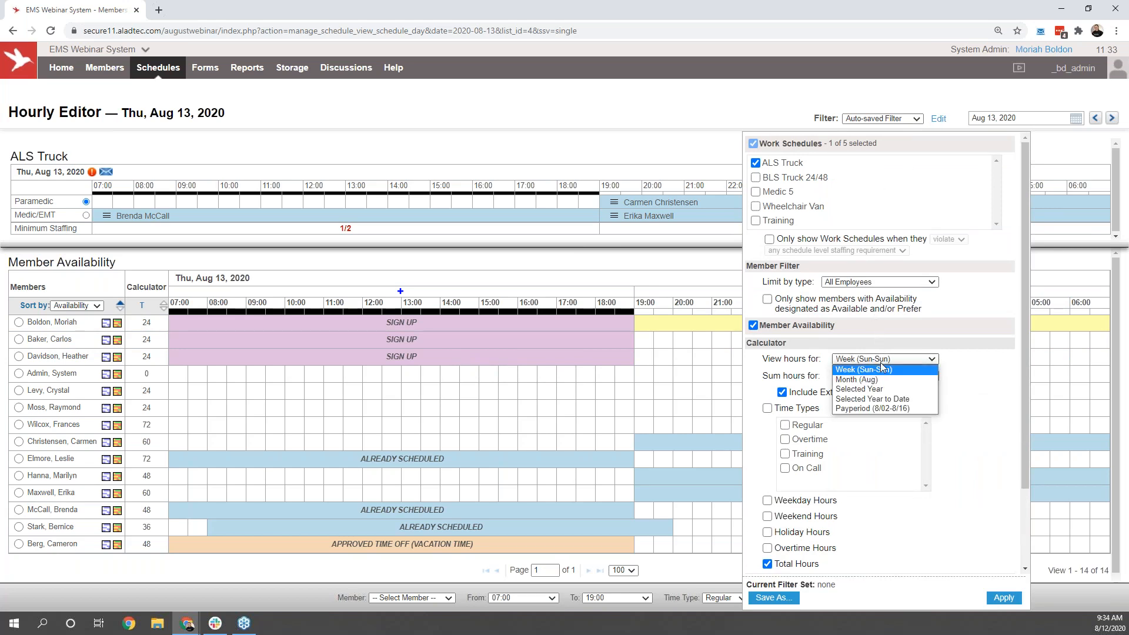
click(882, 408)
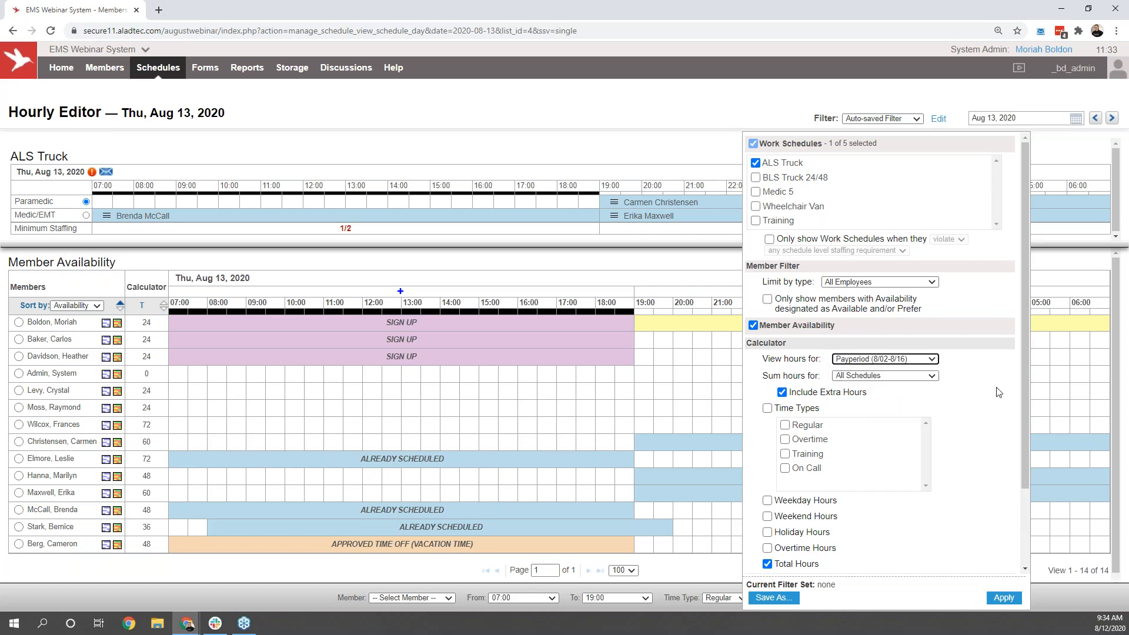
scroll(998, 393, down, 2)
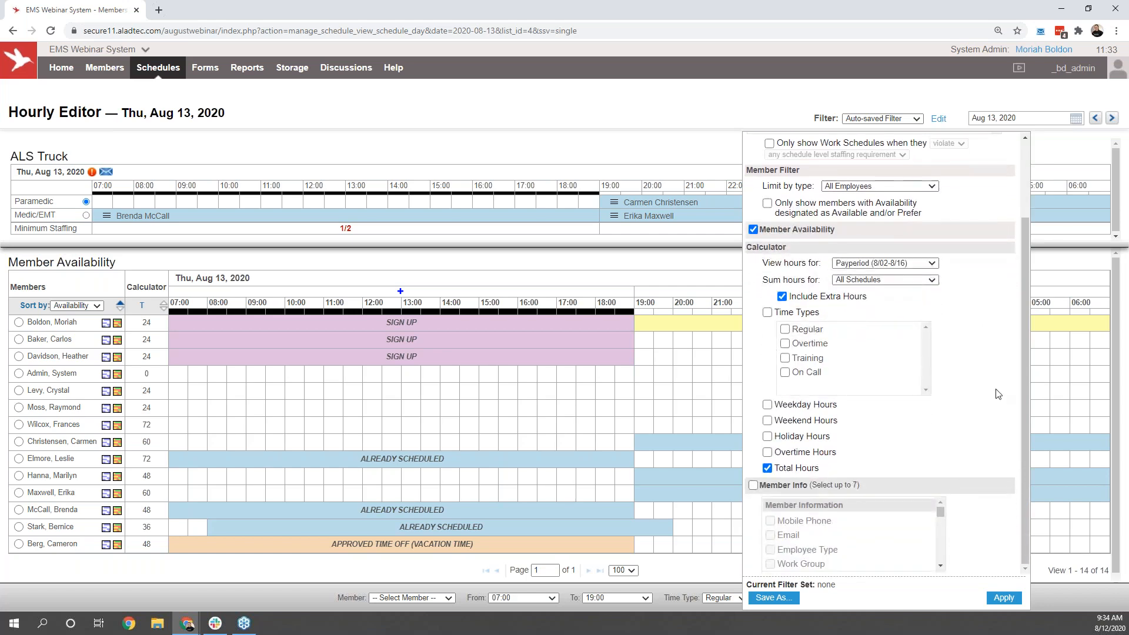
click(780, 487)
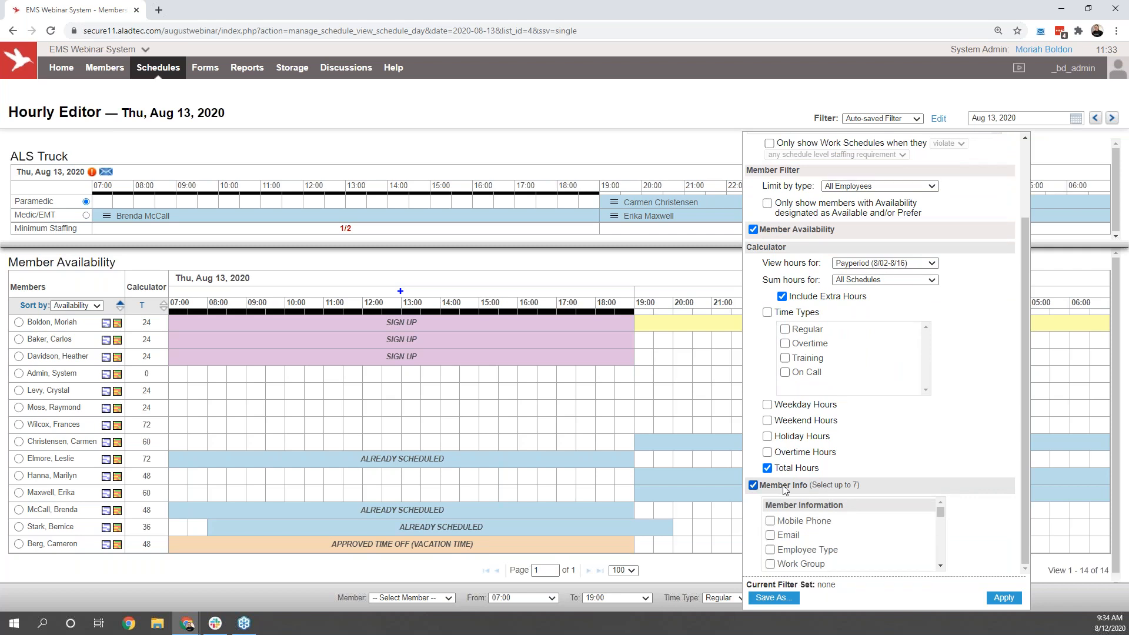
scroll(811, 532, down, 1)
click(805, 549)
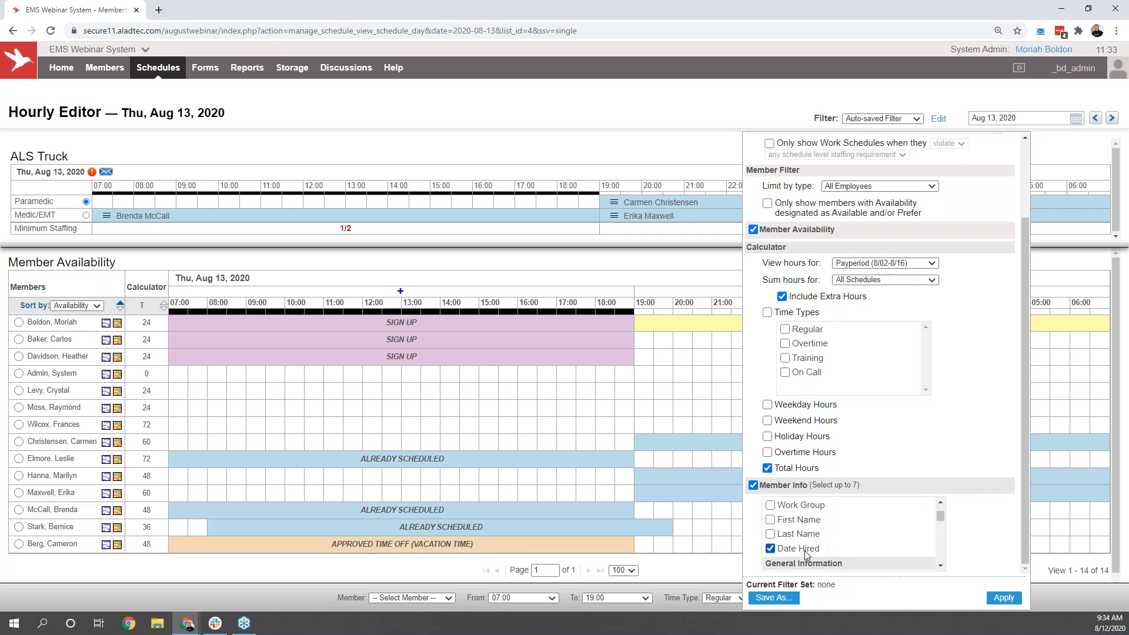
click(1011, 599)
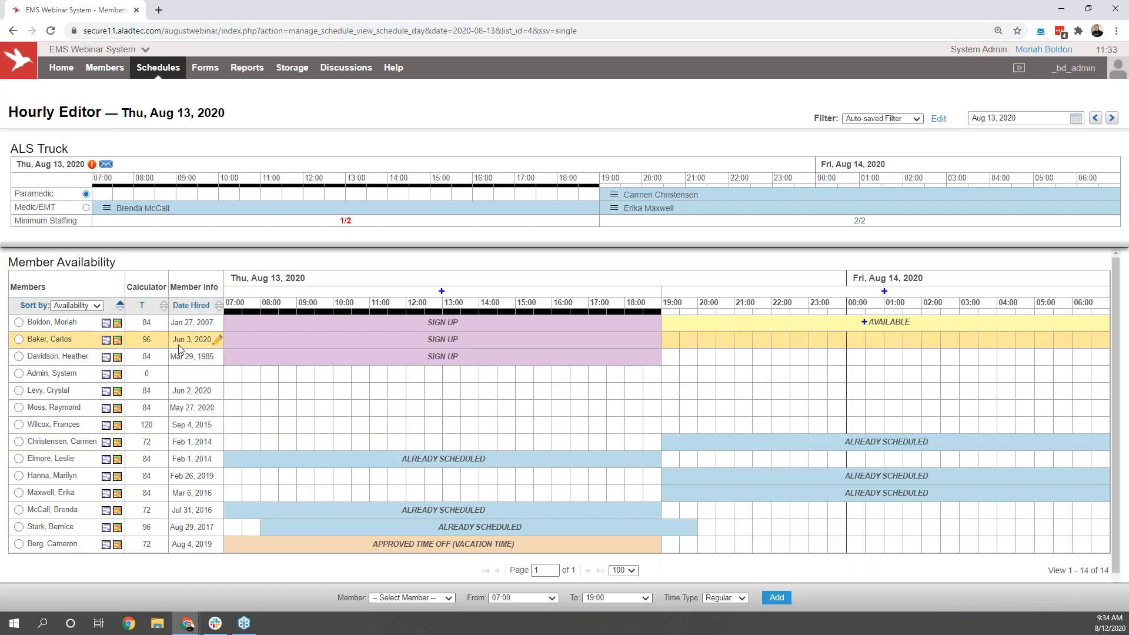
Step: Sort the members by total hours and date hired, and approve the 07:00–19:00 Paramedic sign-up of the member hired Mar 29, 1985
click(164, 308)
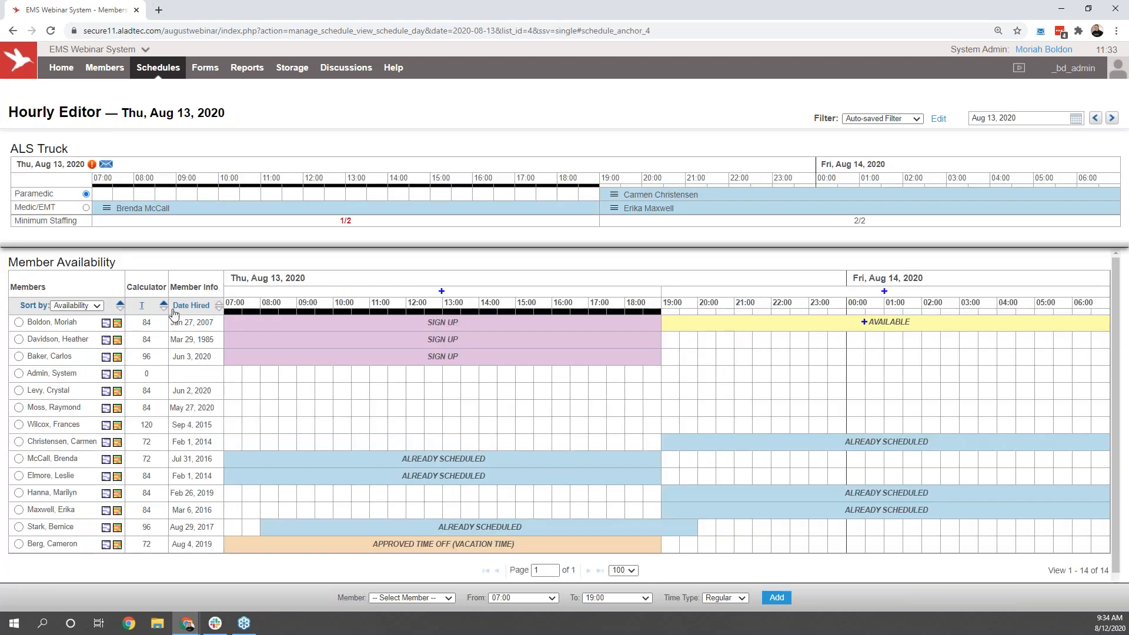
click(219, 308)
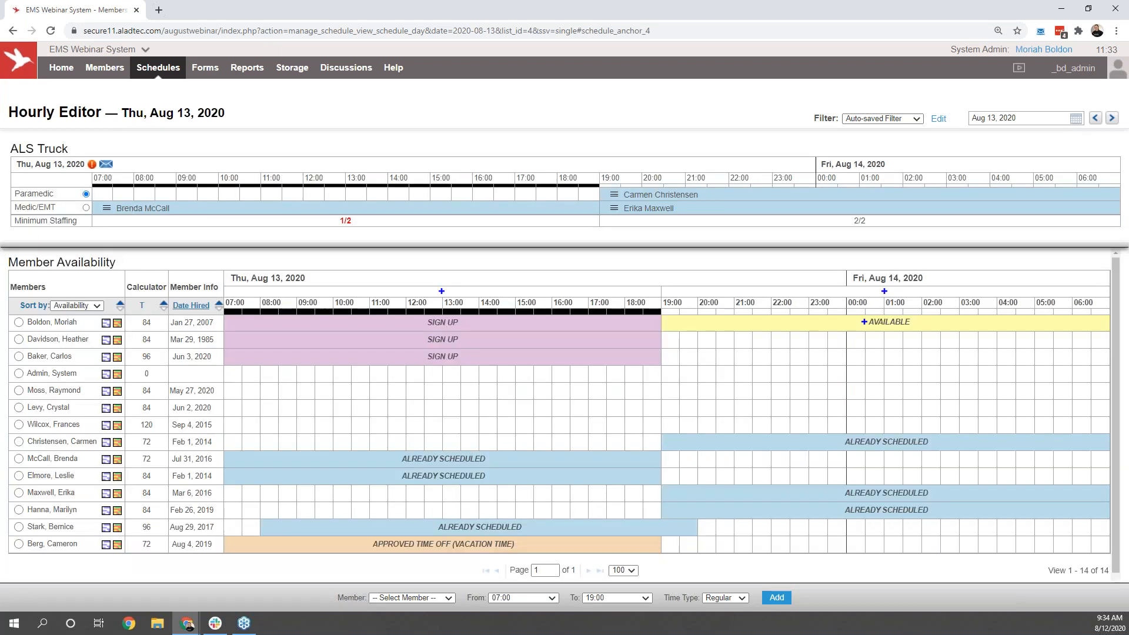
click(219, 308)
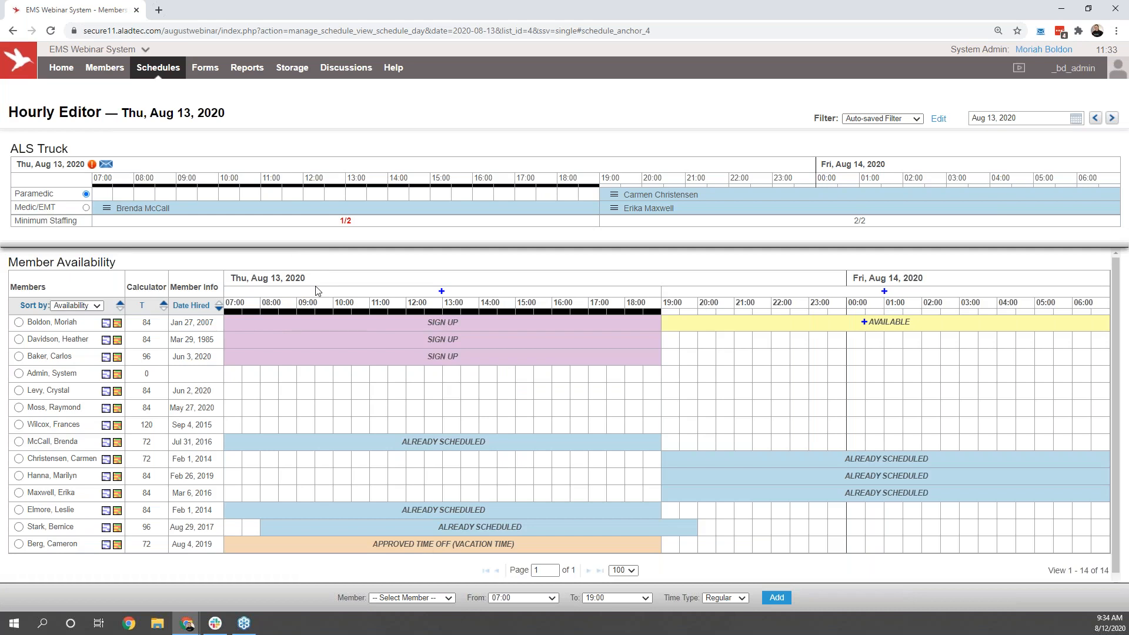
click(440, 341)
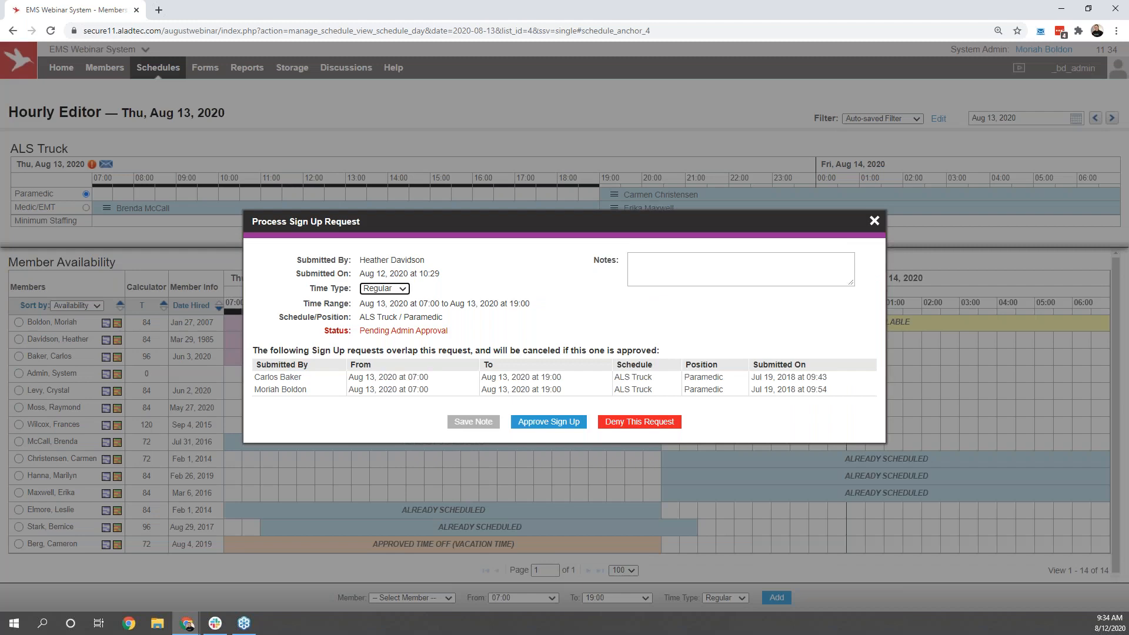
click(529, 422)
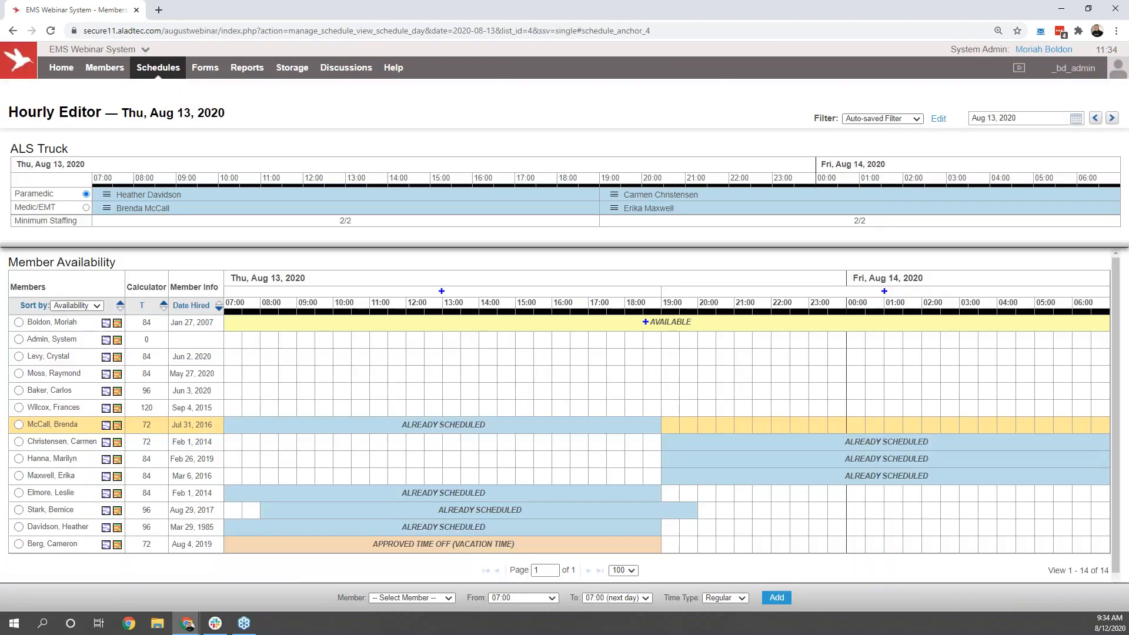
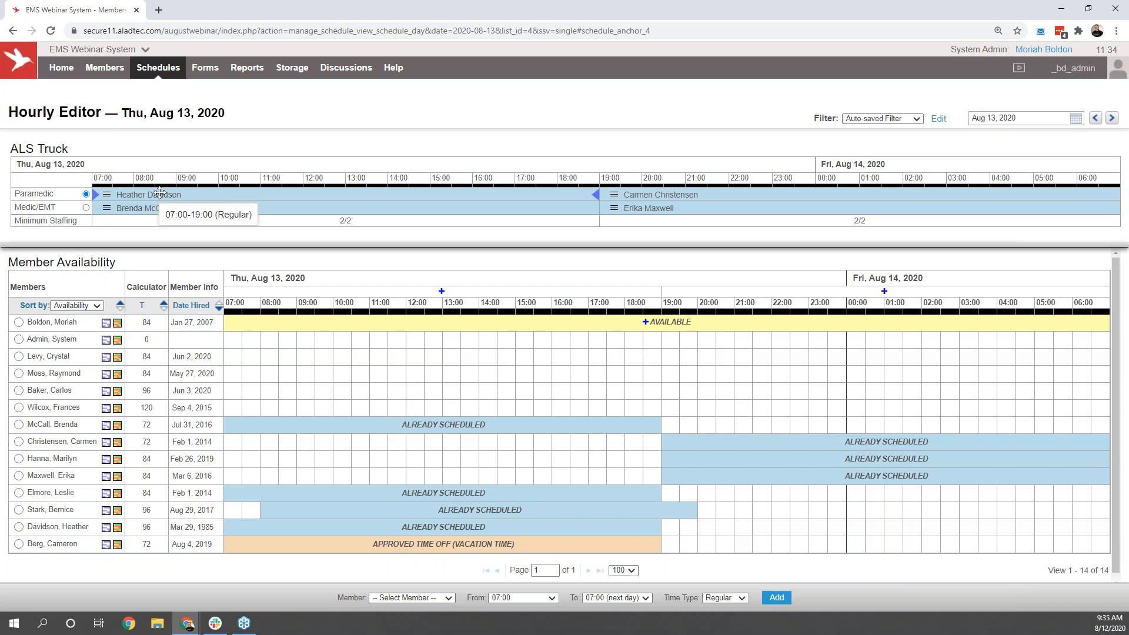
Step: Add the BLS Truck 24/48 and Medic 5 schedules to the Hourly Editor's filter and apply it
click(938, 120)
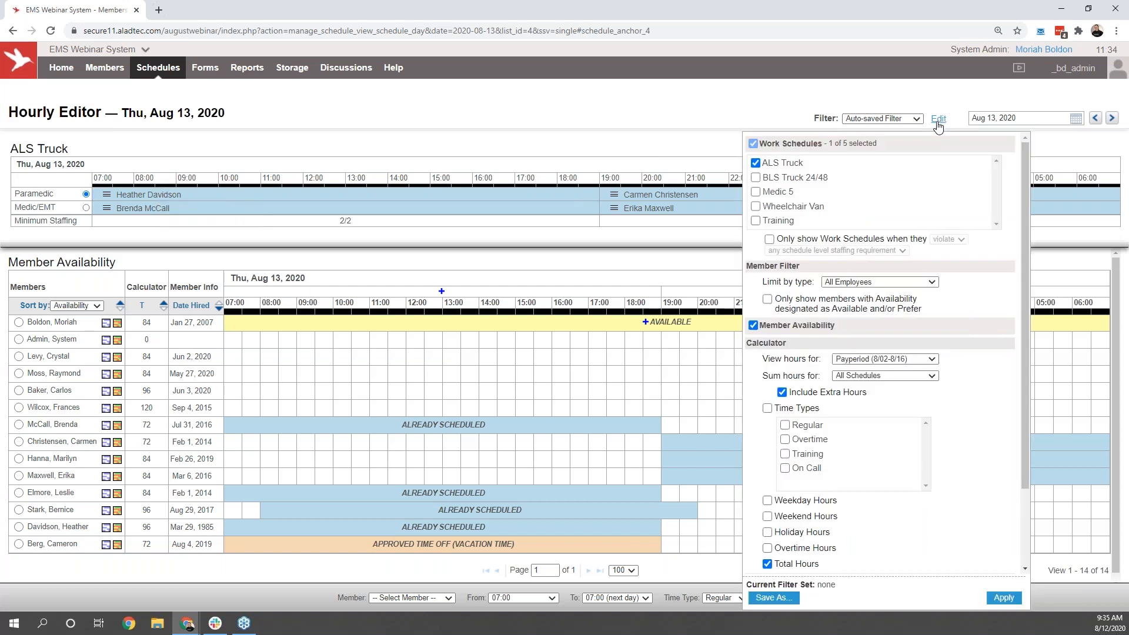
click(808, 180)
click(788, 194)
click(1004, 598)
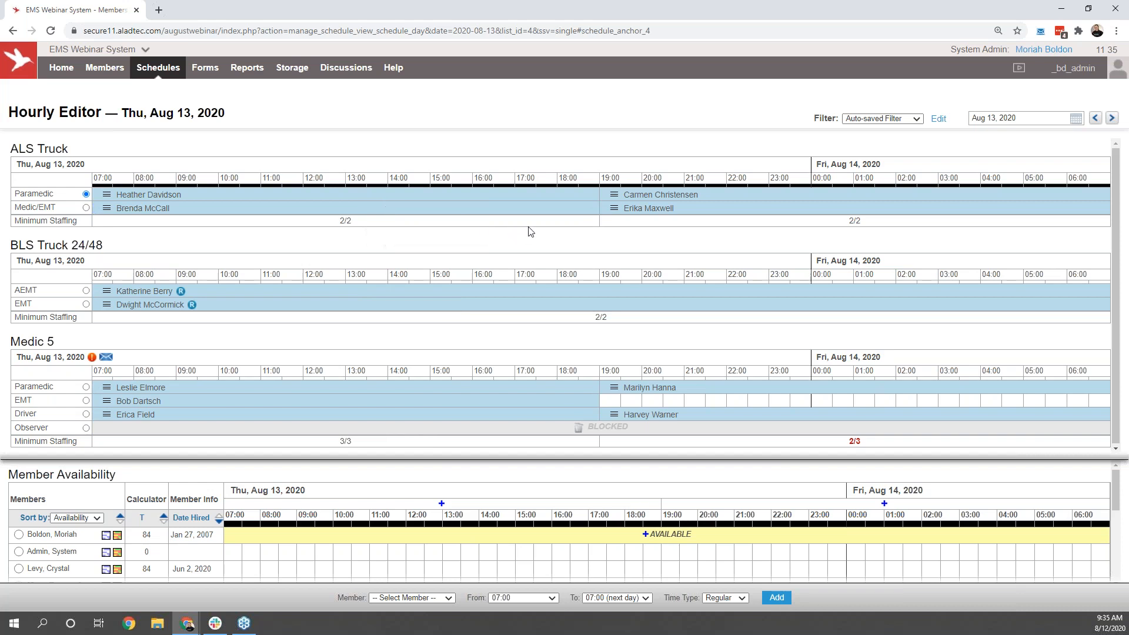
Step: Submit and approve Sick Leave (accrued) for the ALS Truck Medic/EMT scheduled Aug 13 19:00 to Aug 14 07:00
click(614, 209)
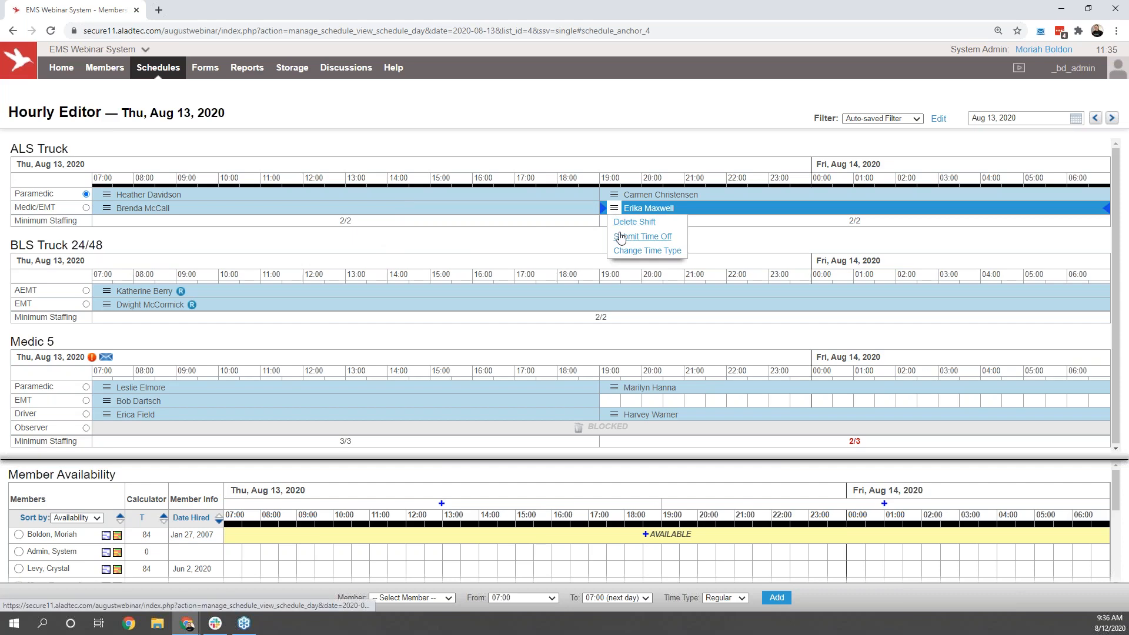
click(620, 237)
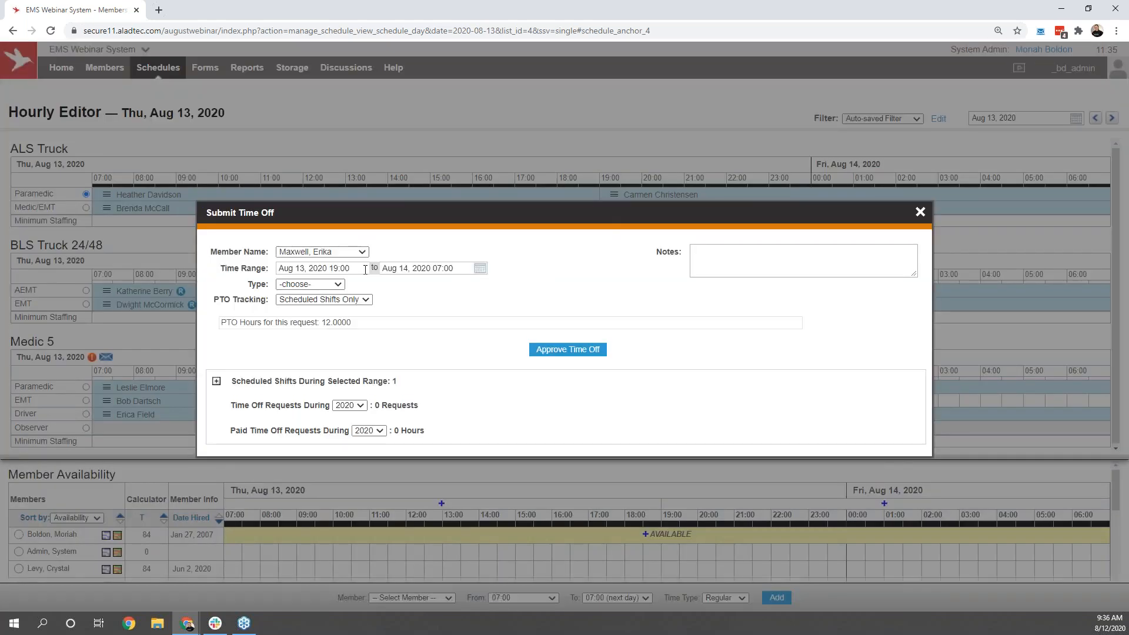
click(366, 267)
click(398, 267)
click(401, 251)
click(318, 287)
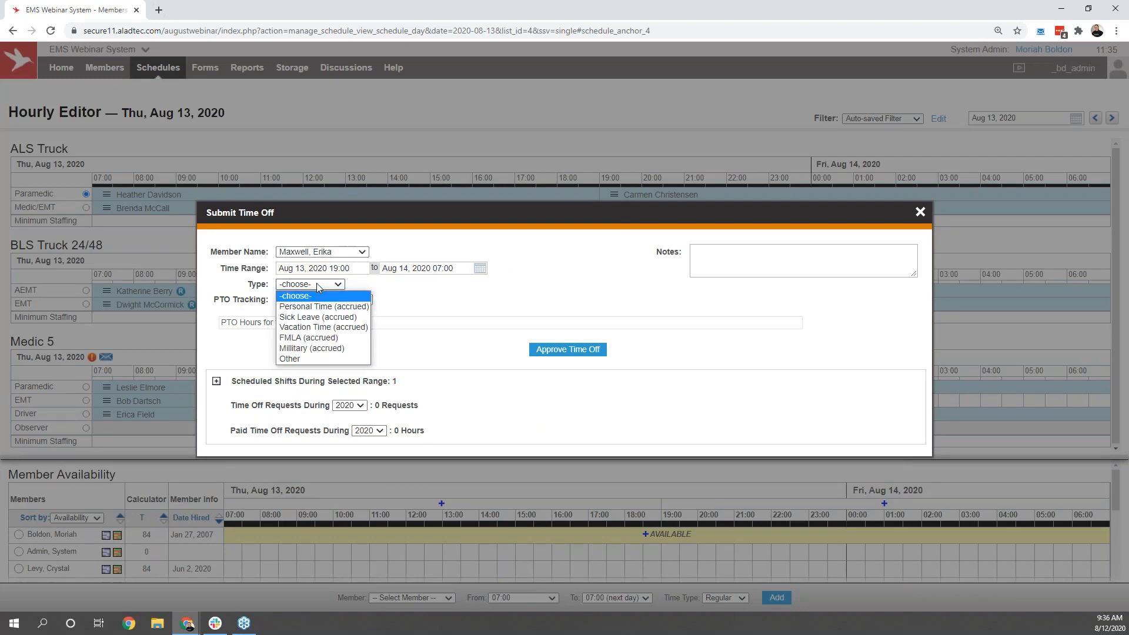
click(327, 318)
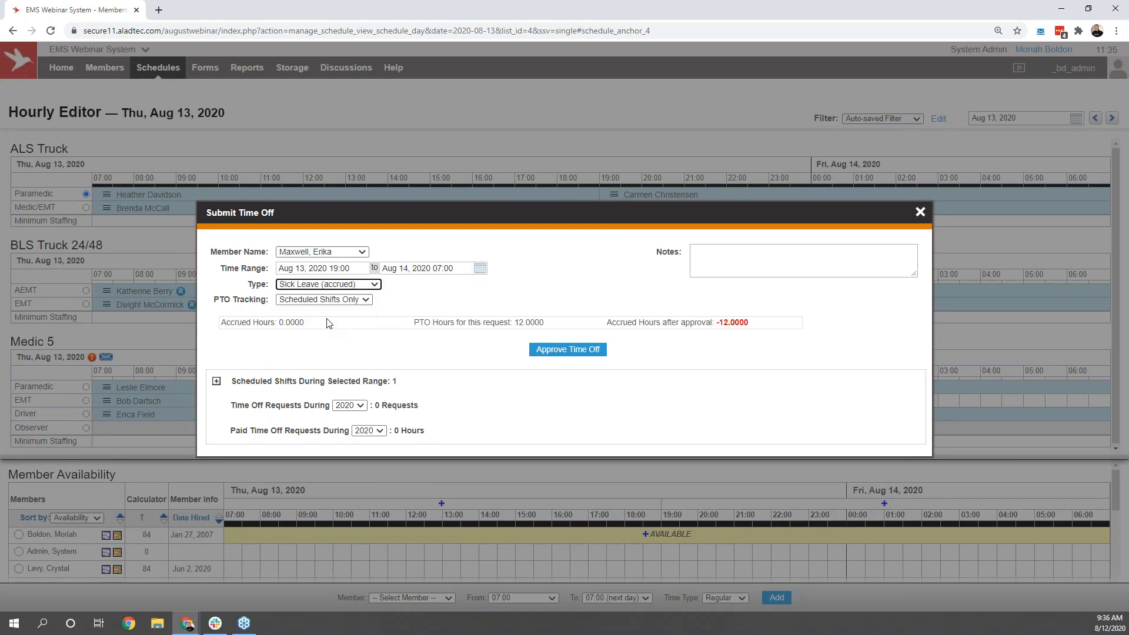
click(568, 350)
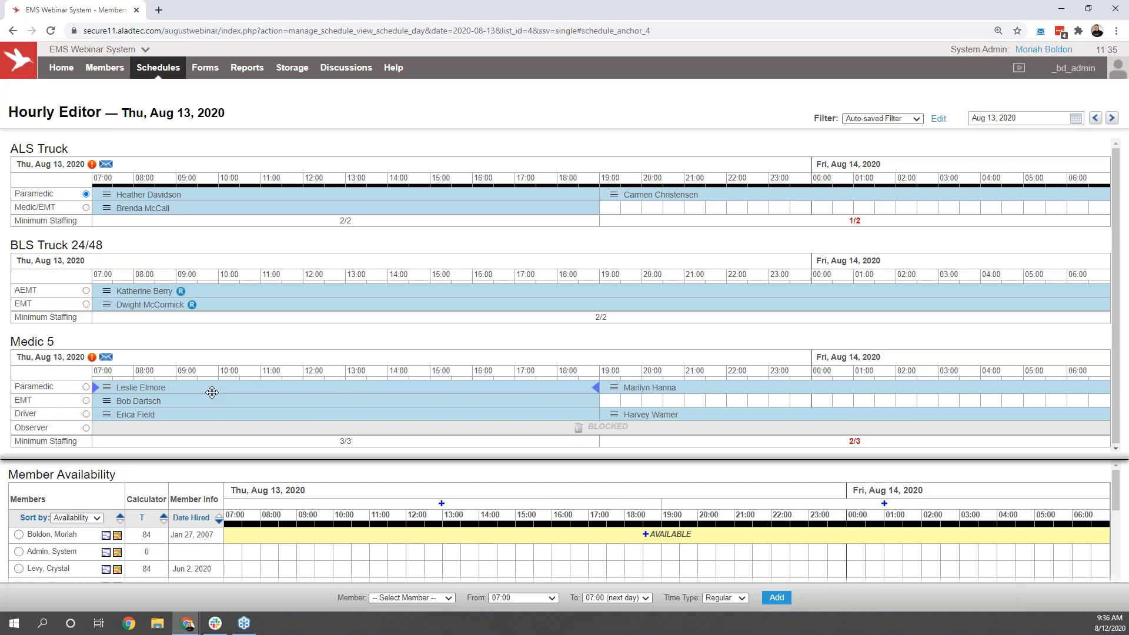
Step: Move the Medic 5 day paramedic to the open ALS Truck 19:00–07:00 Medic/EMT shift, and fill the vacated shift with the member hired Jun 2, 2020
mouse_move(215, 390)
mouse_move(214, 389)
mouse_down()
mouse_move(226, 376)
mouse_move(376, 354)
mouse_move(688, 242)
mouse_move(719, 208)
mouse_up()
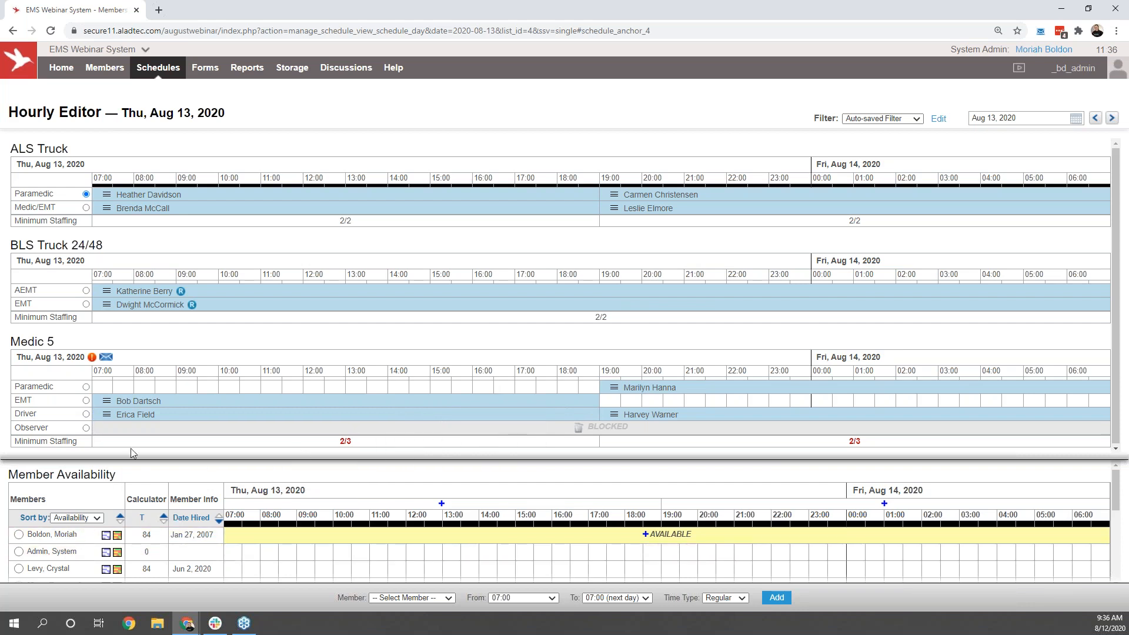
drag(133, 456, 161, 393)
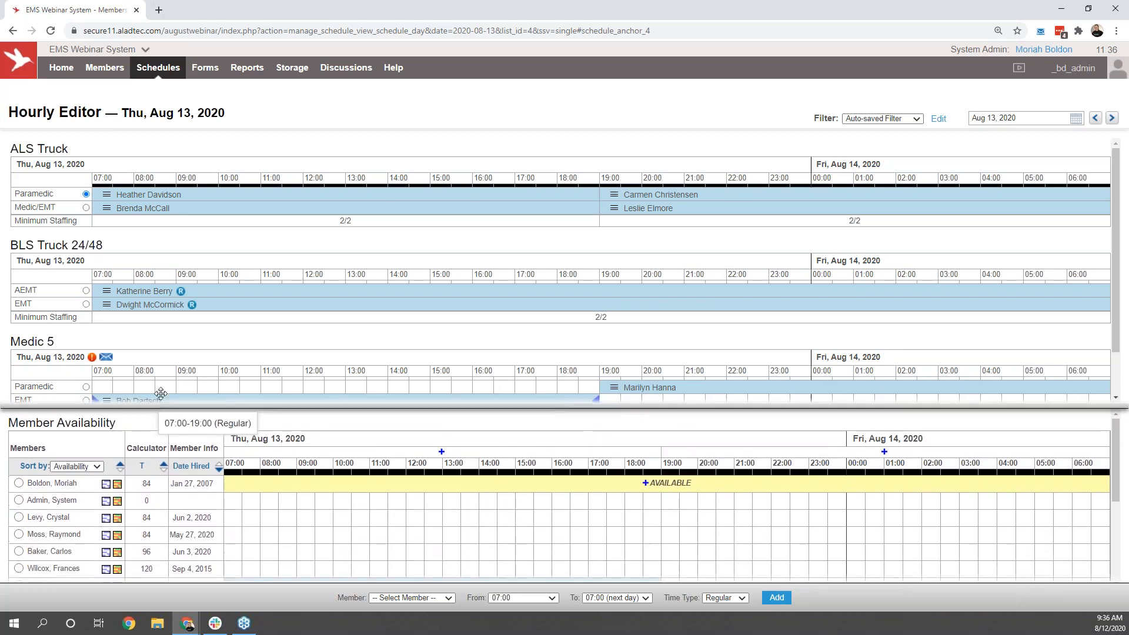
scroll(235, 303, down, 2)
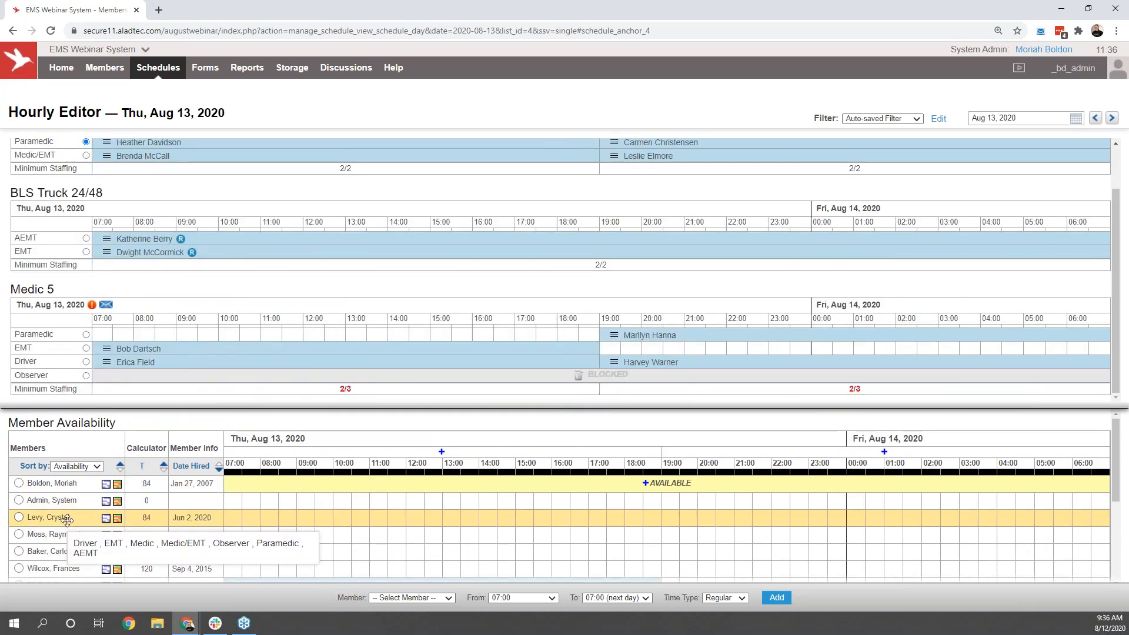
click(86, 334)
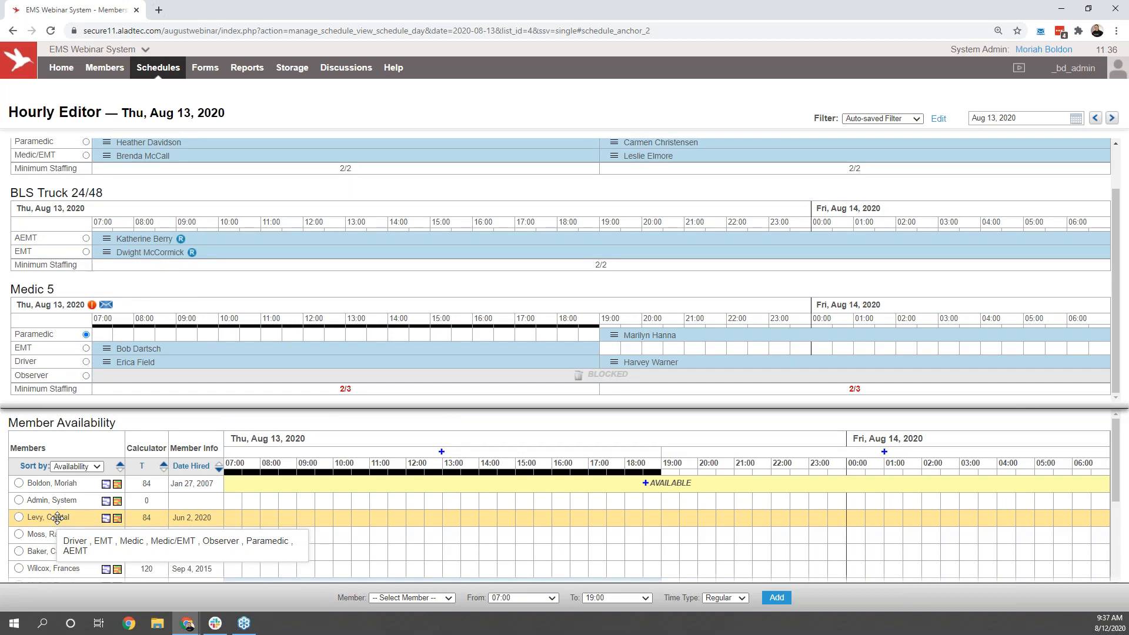
mouse_move(58, 518)
mouse_down()
mouse_move(159, 368)
mouse_move(154, 338)
mouse_move(177, 337)
mouse_up()
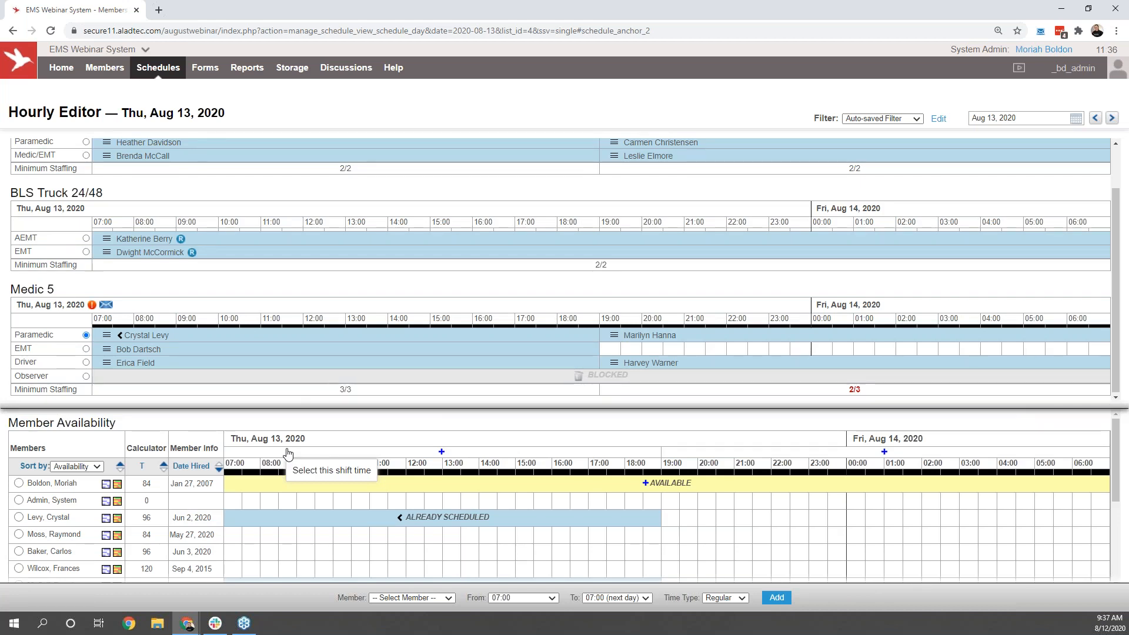
Step: Extend the Medic 5 day EMT's shift to 22:00 and return to the Monthly Calendar View
mouse_move(319, 351)
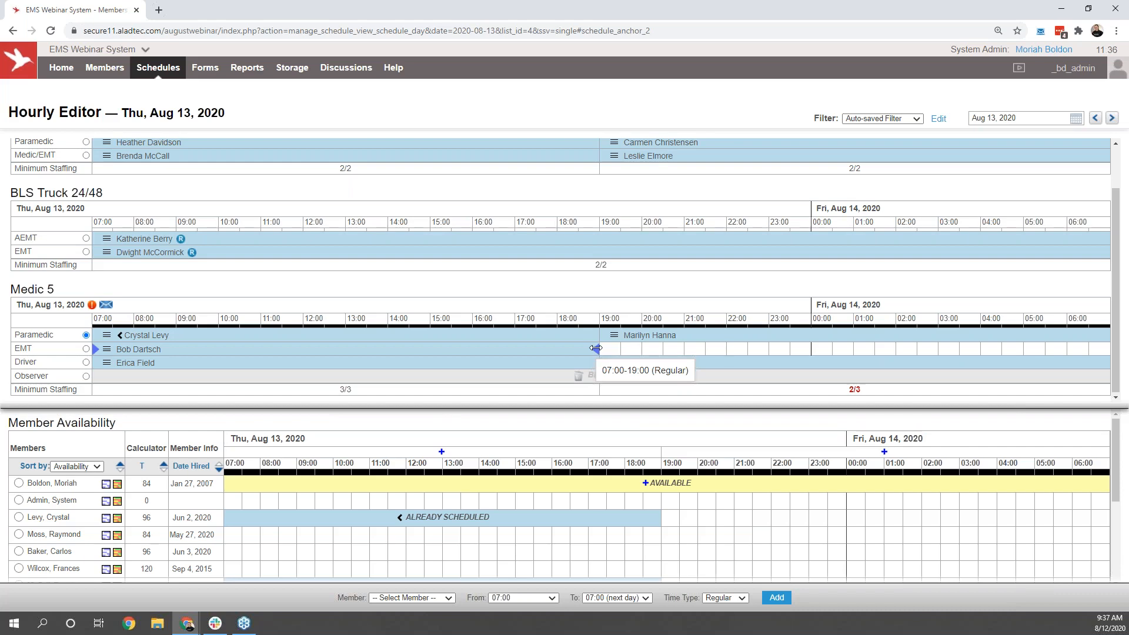
drag(596, 348, 722, 350)
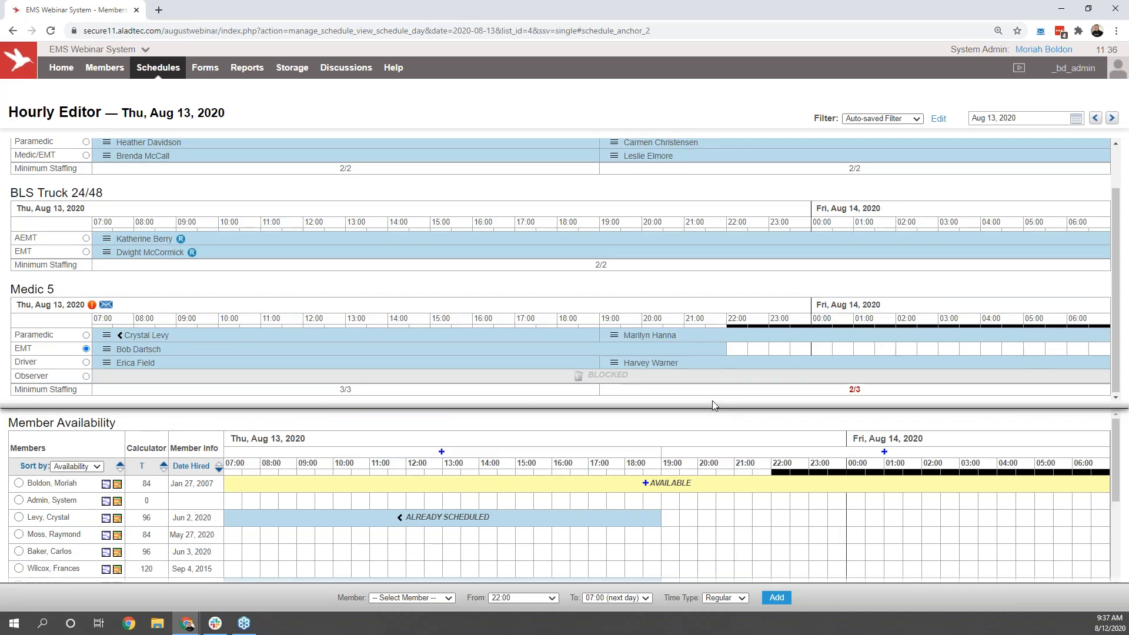
scroll(672, 315, up, 1)
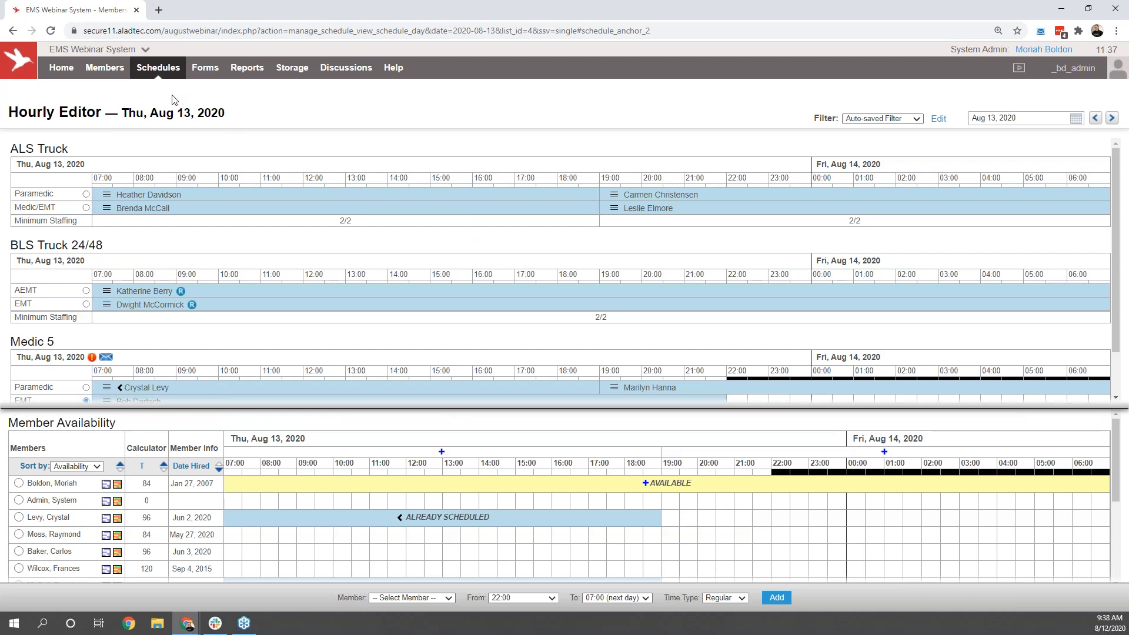
click(167, 72)
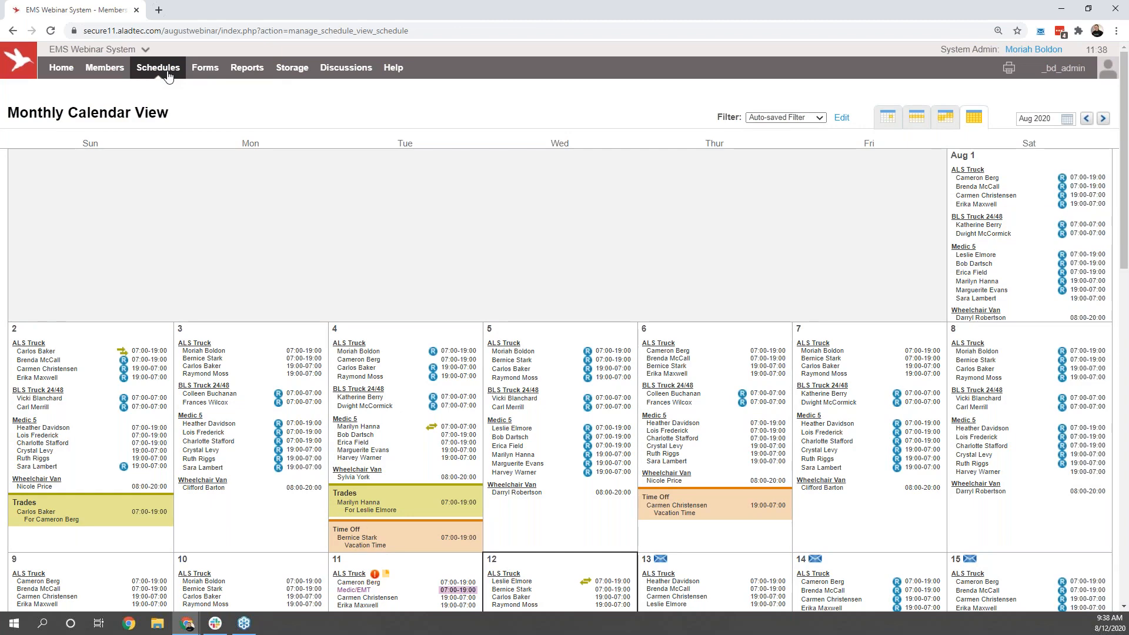
Step: Open the Ambulance Mechanical form and look through its sections from Cab to Notes
mouse_move(209, 75)
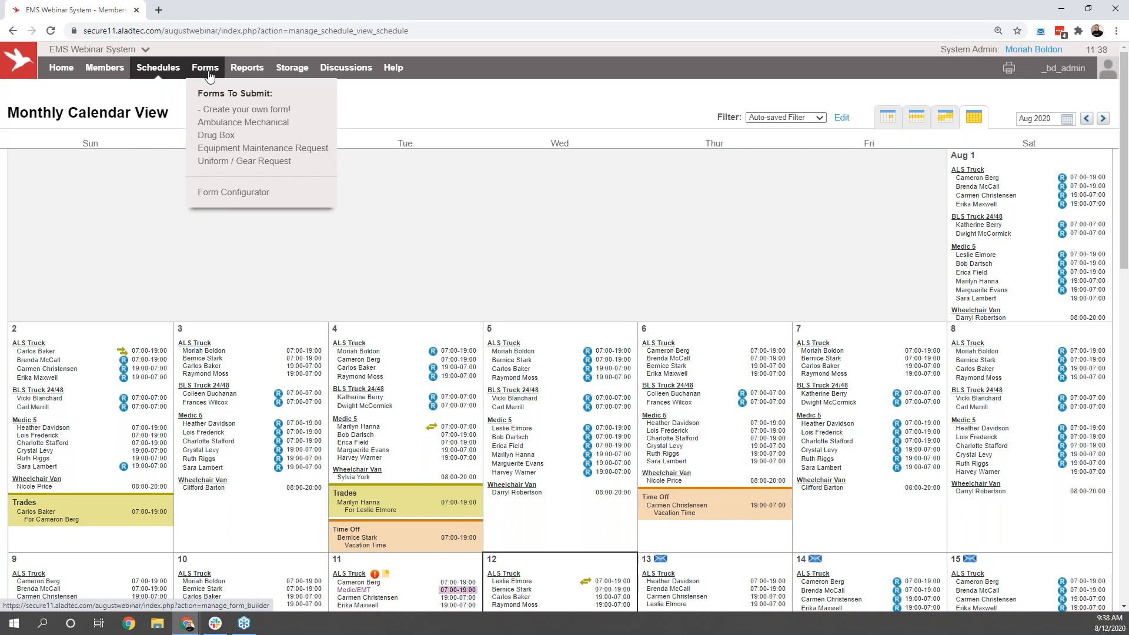
click(230, 124)
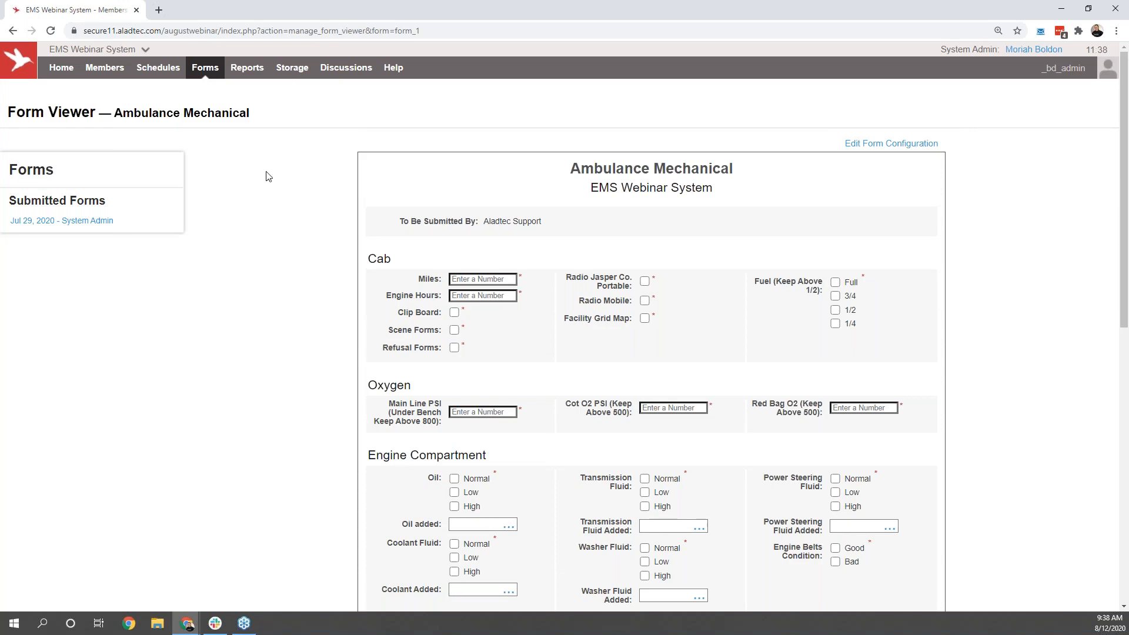
scroll(327, 258, down, 1)
scroll(327, 258, down, 5)
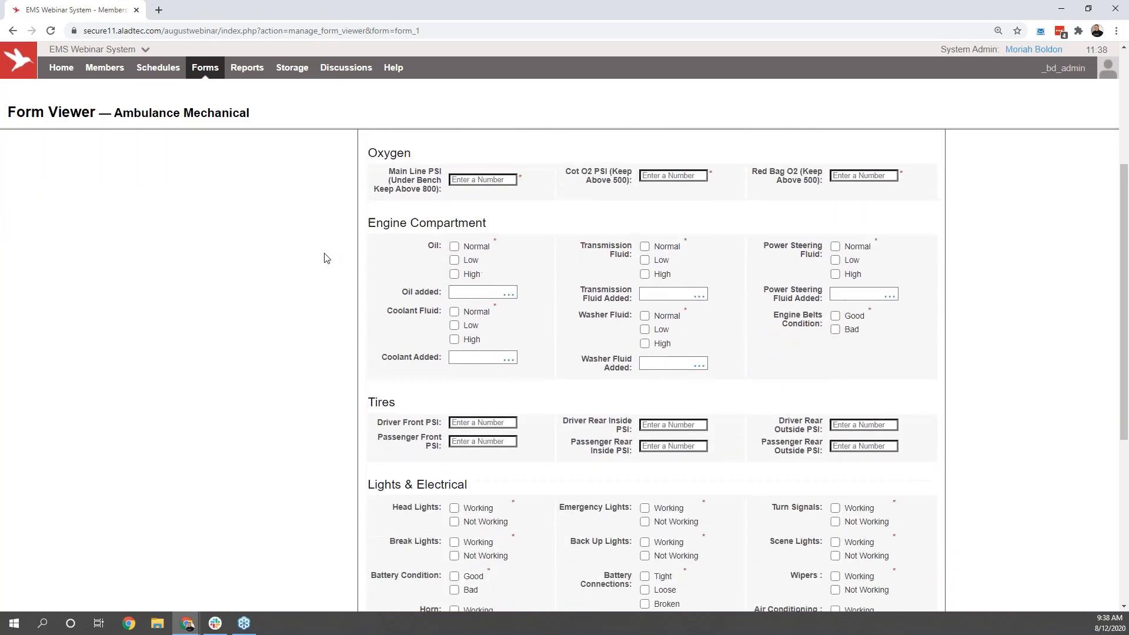
scroll(327, 259, down, 4)
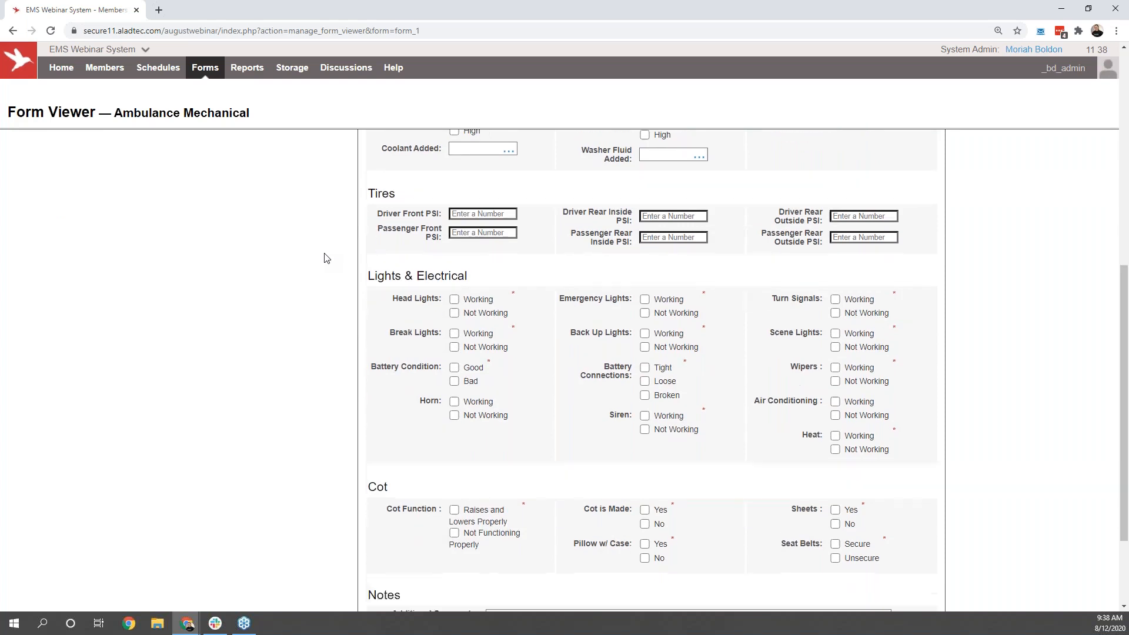
scroll(327, 259, up, 3)
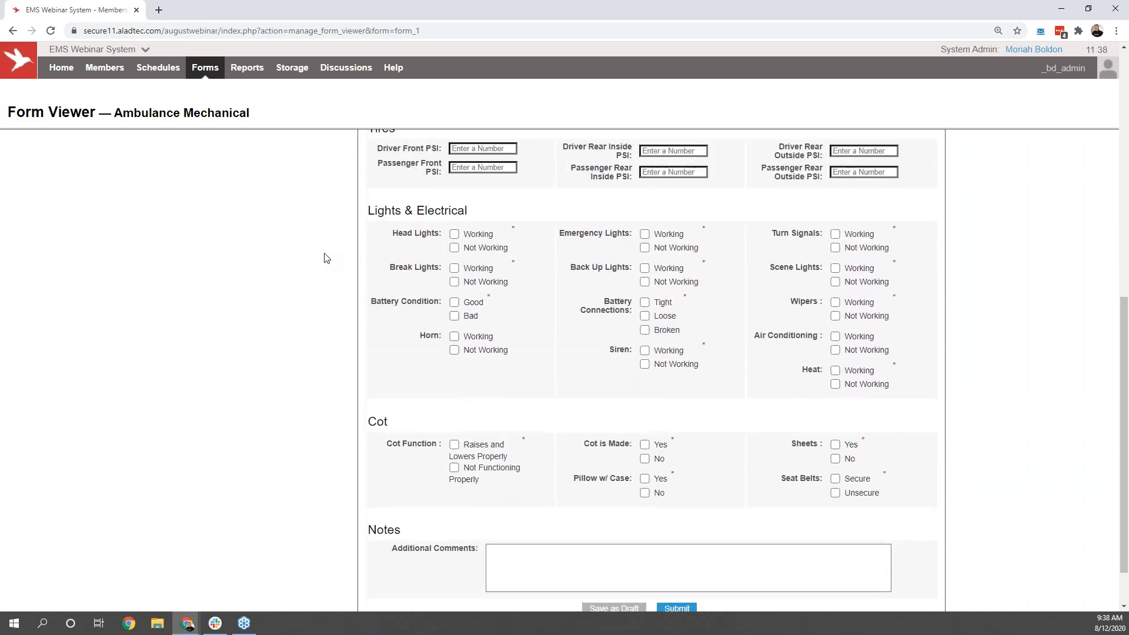
scroll(327, 259, up, 6)
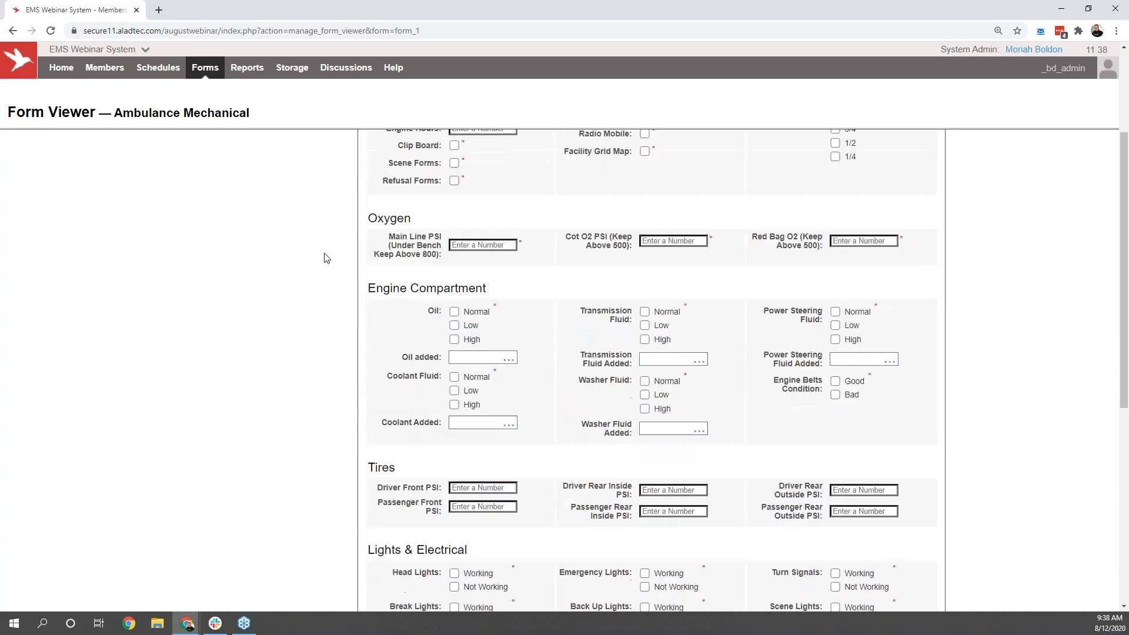
scroll(326, 259, up, 2)
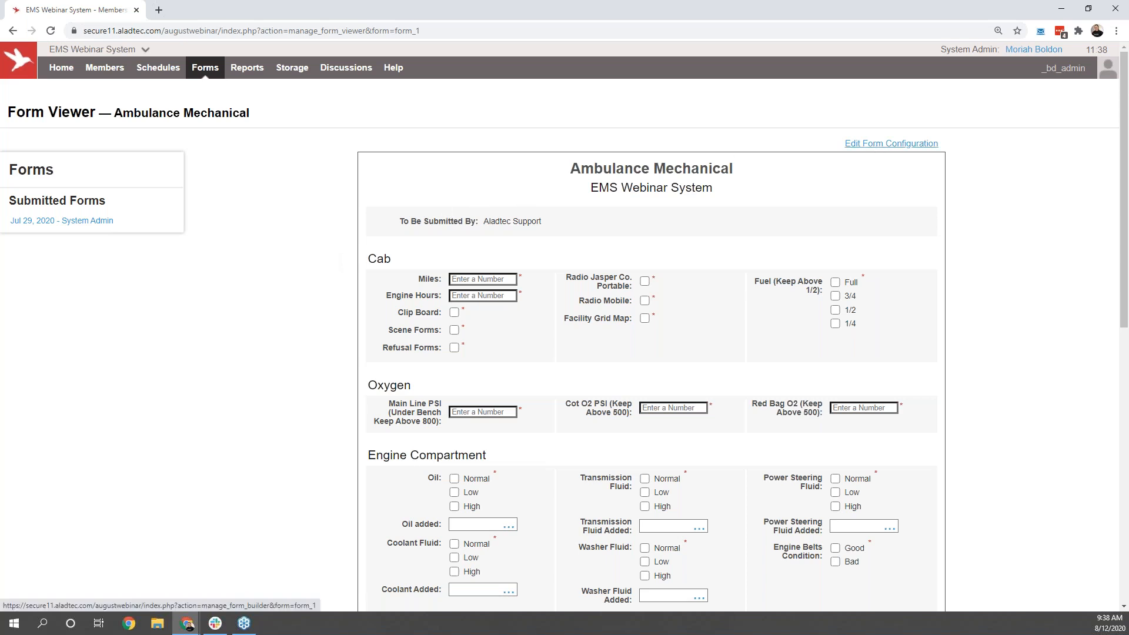
Step: Open the Ambulance Mechanical form's configuration and add a Select List field below Fuel in the Cab section
click(891, 143)
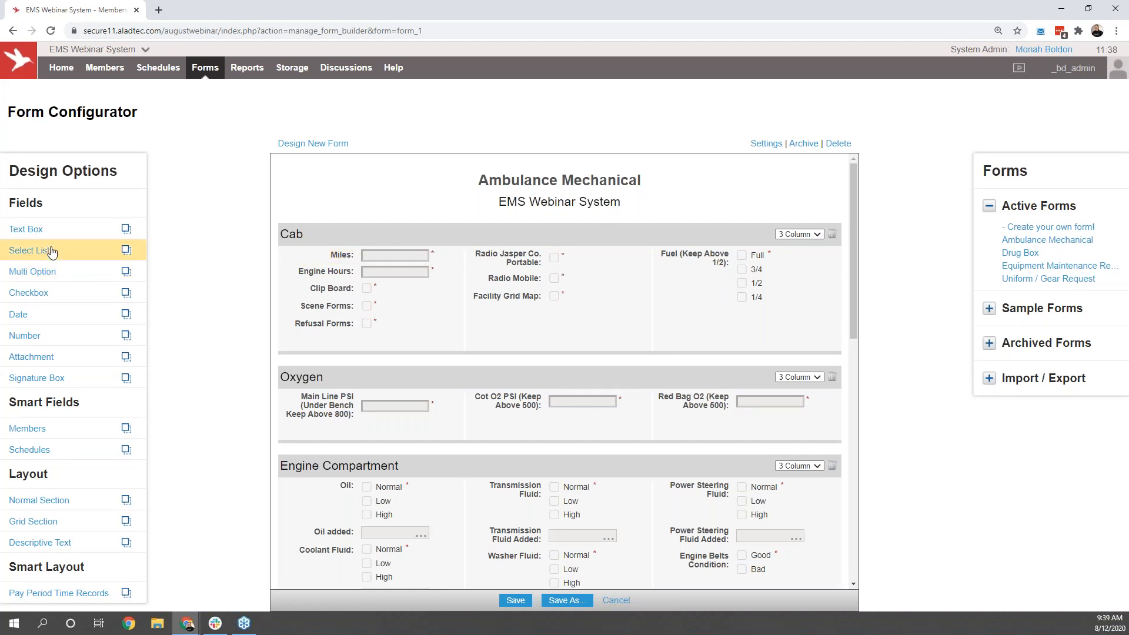
drag(51, 251, 686, 351)
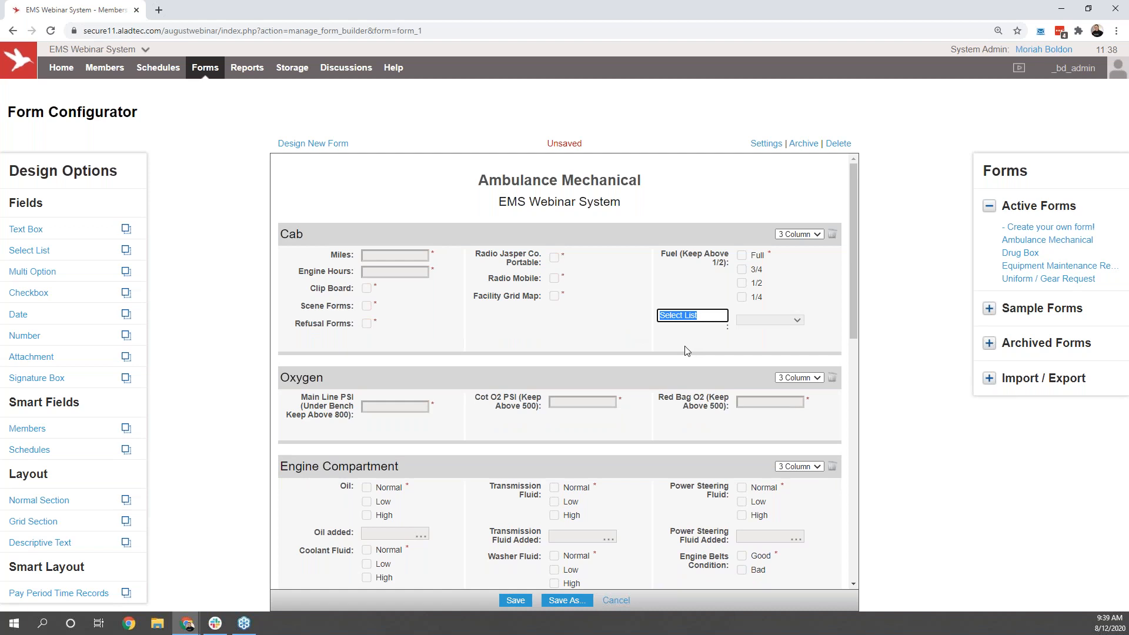
click(689, 345)
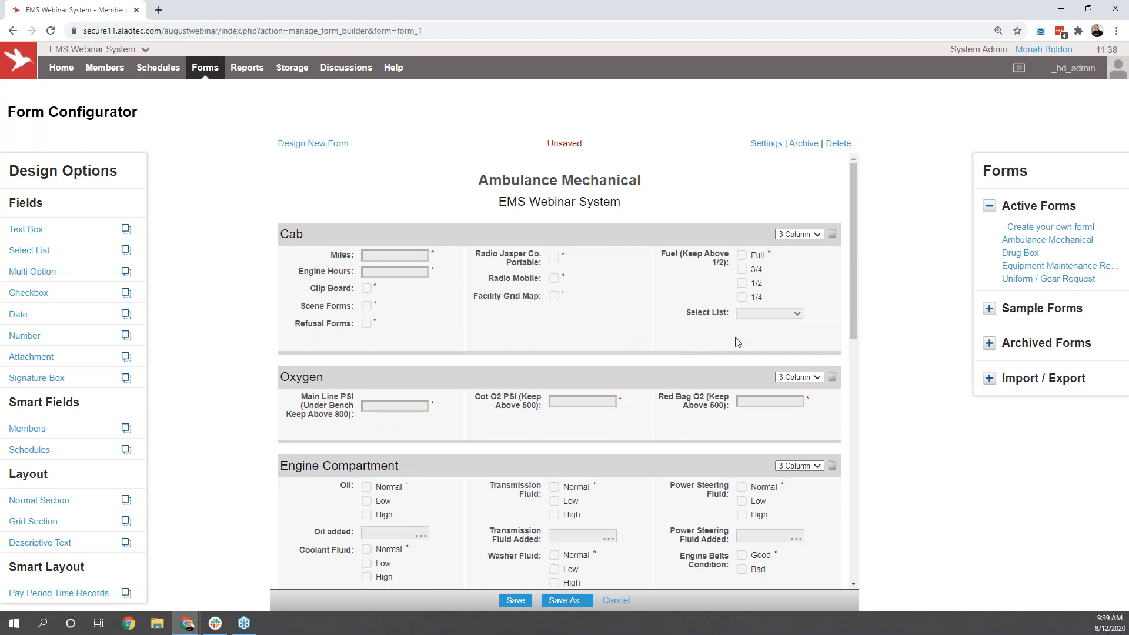
Step: Edit the new Select List field and add New Option 2, New Option 3 and New Option 4
mouse_move(776, 310)
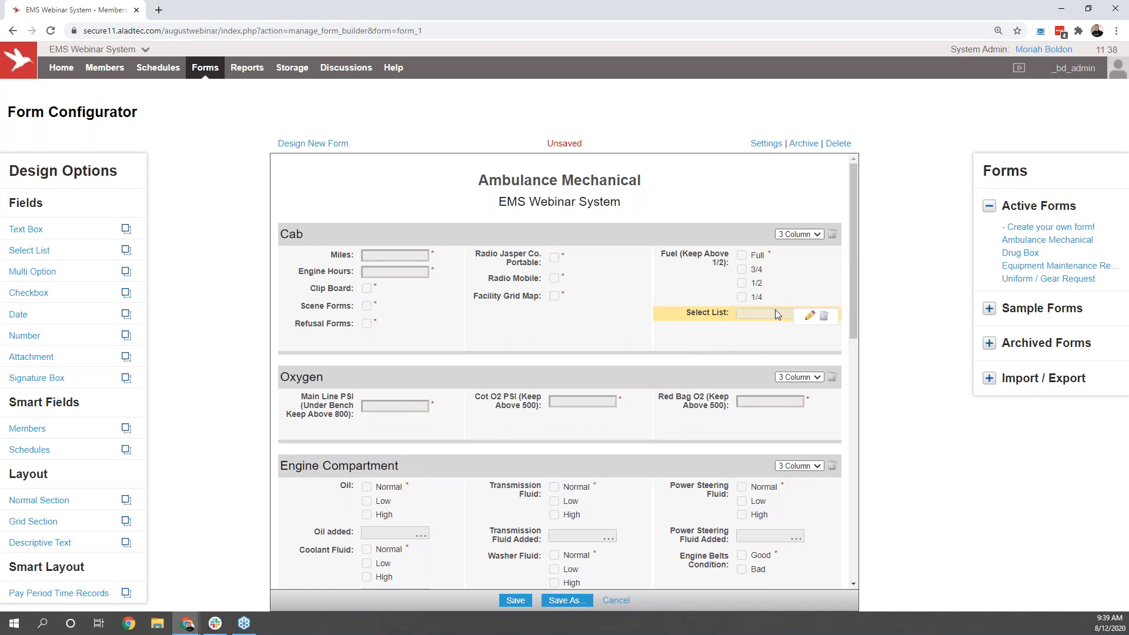
click(810, 318)
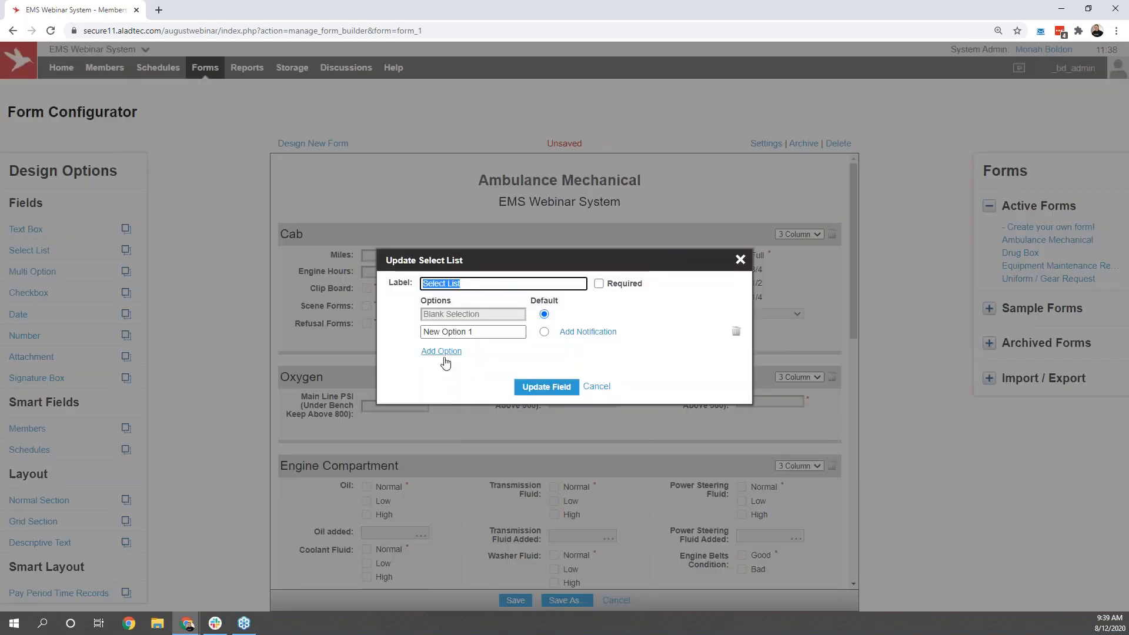
click(444, 354)
click(447, 369)
click(446, 386)
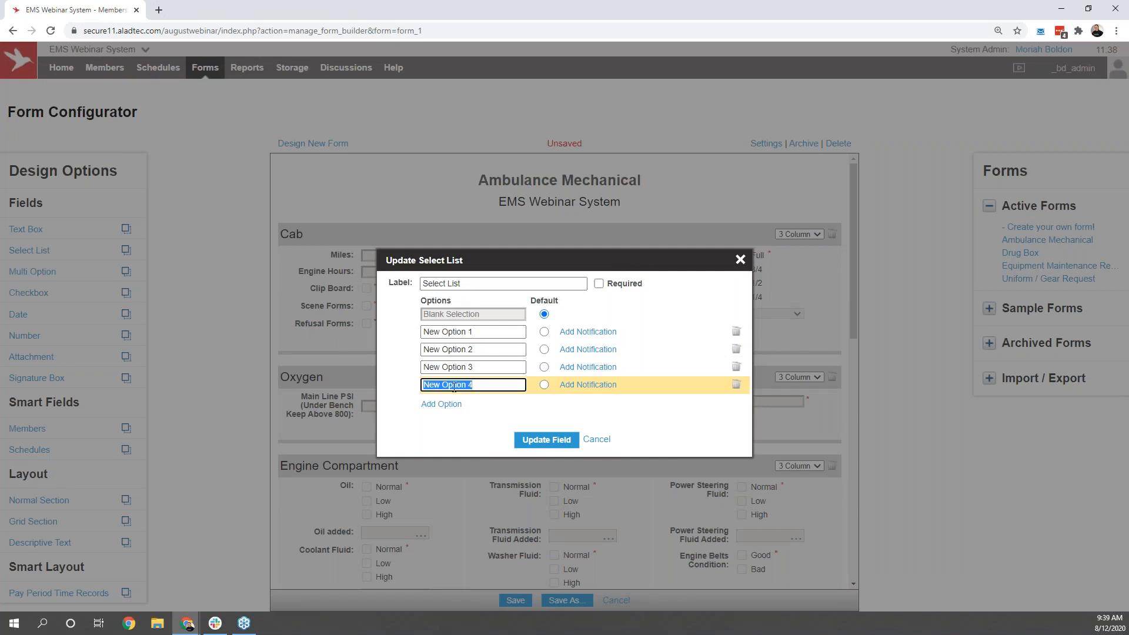
Step: Add a notification to New Option 4, try Individual(s) and Access Level(s) as recipients, and close the field settings without updating
click(595, 385)
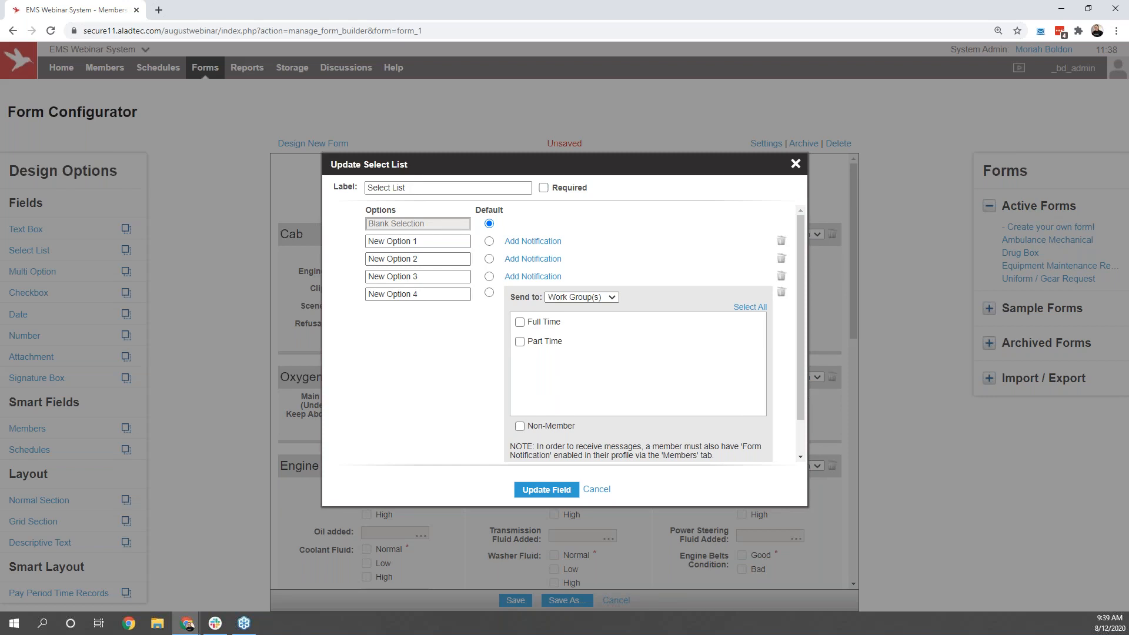
click(605, 297)
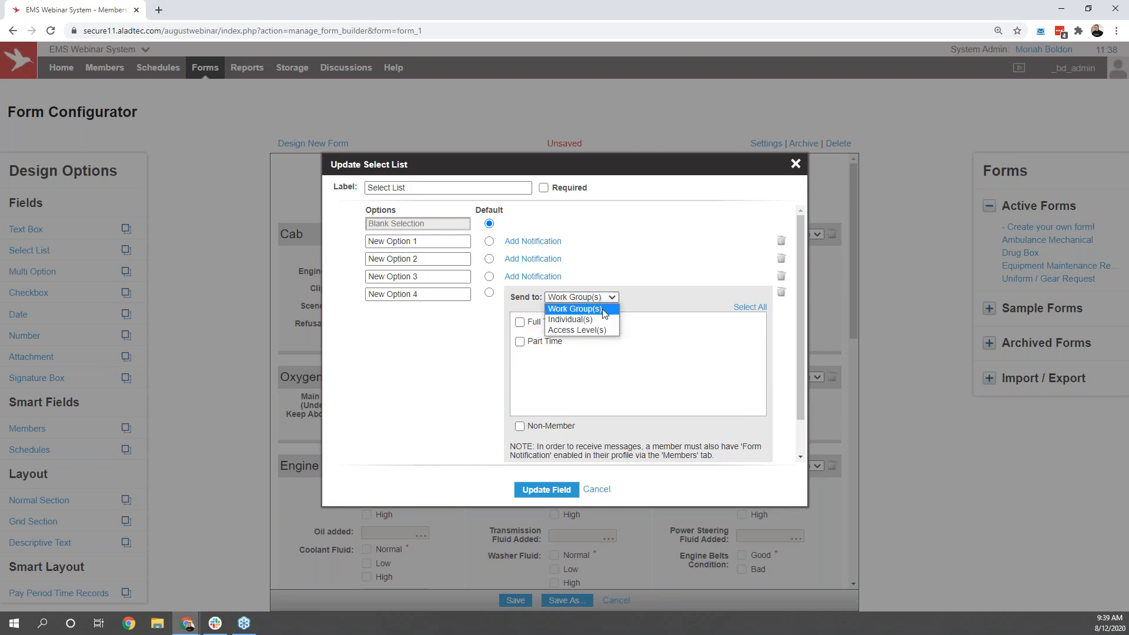
click(602, 316)
click(608, 298)
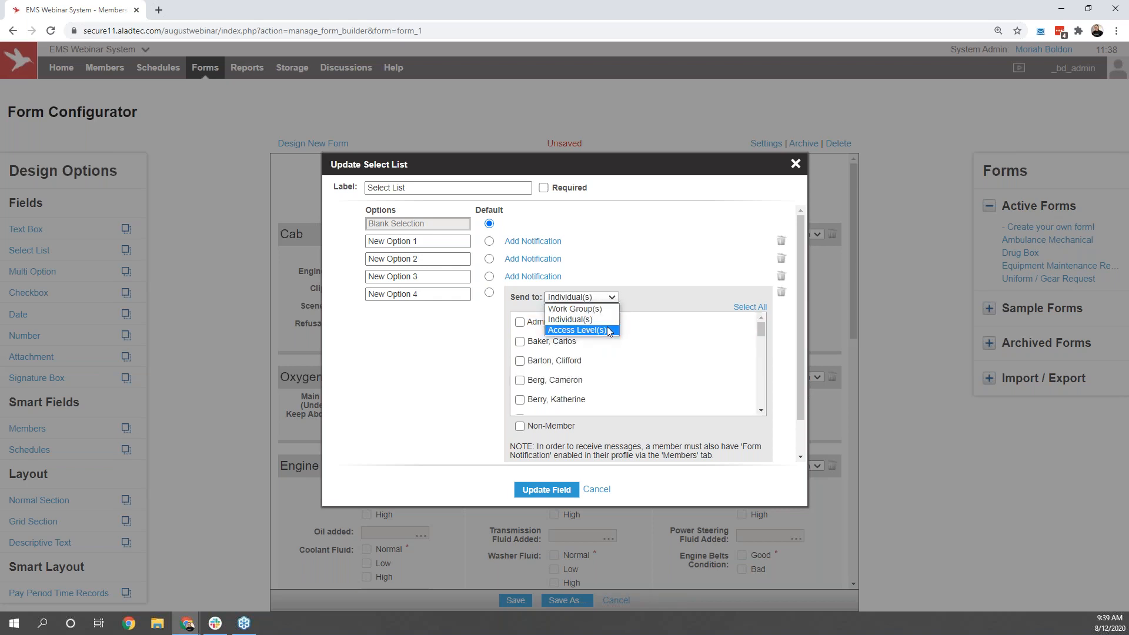
click(609, 327)
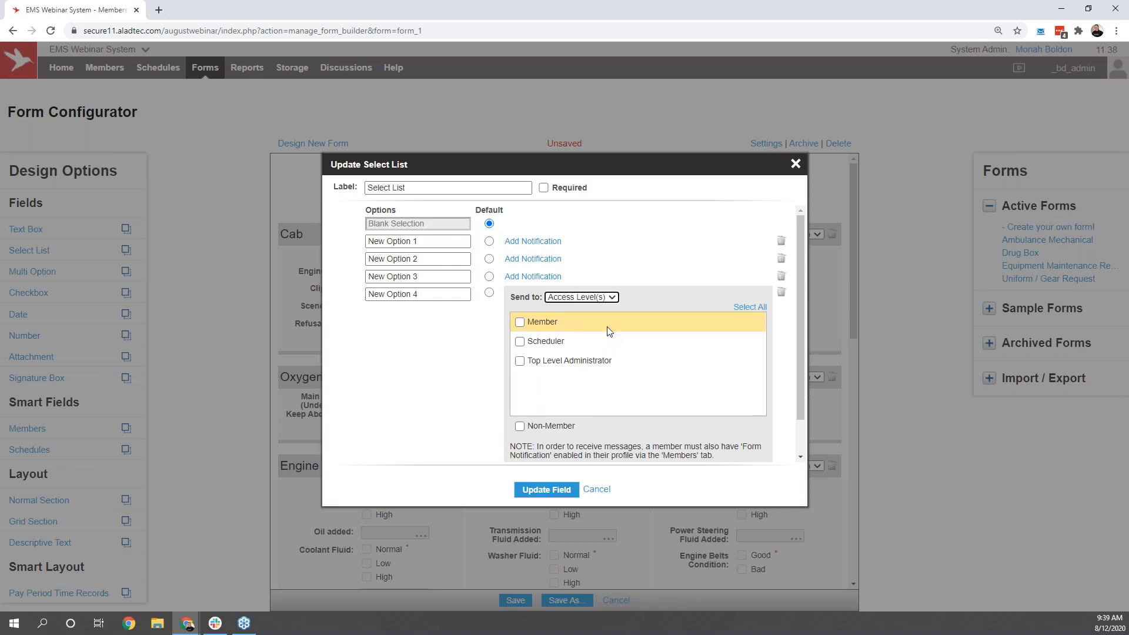
click(673, 304)
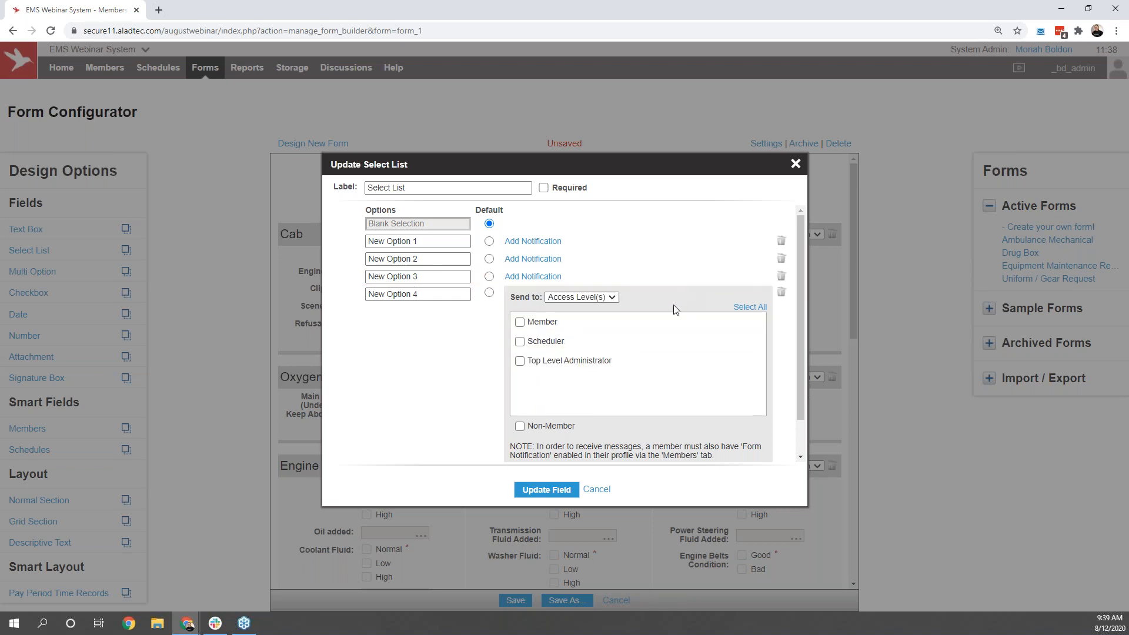
click(795, 165)
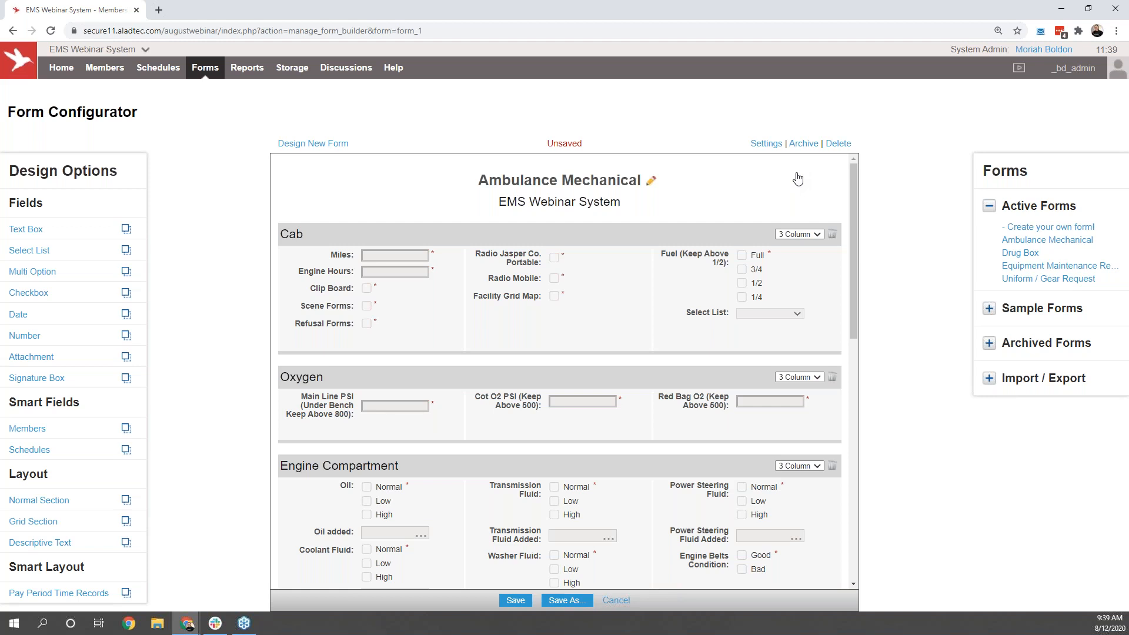
Step: Browse the sample forms and load the Work Order - Vehicle Report Form, discarding the unsubmitted data
click(989, 309)
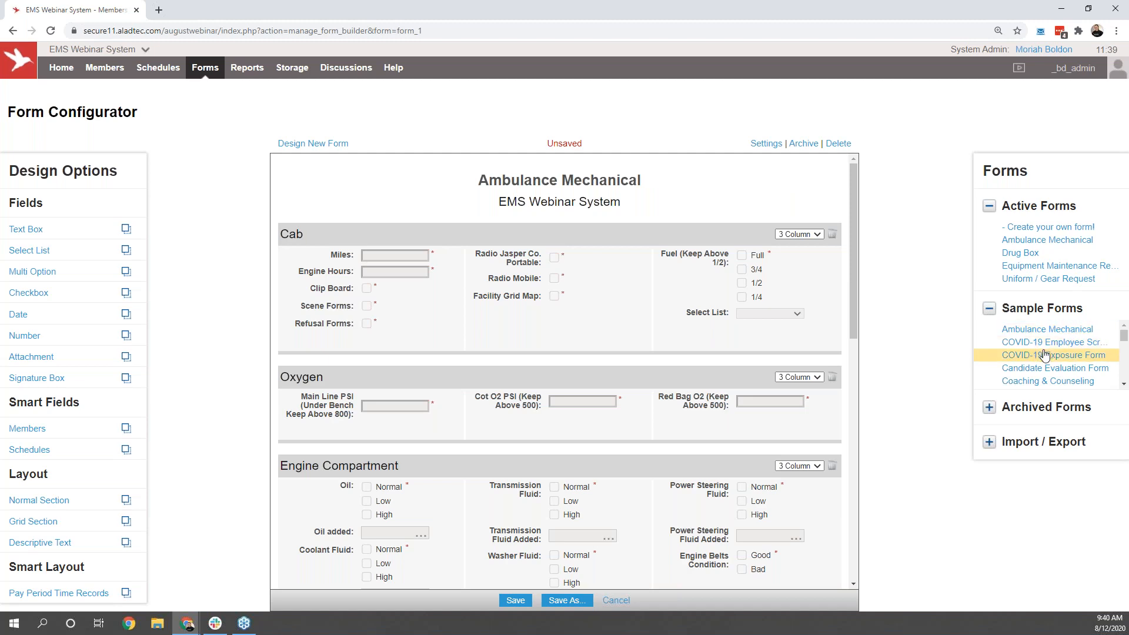
scroll(1052, 379, down, 5)
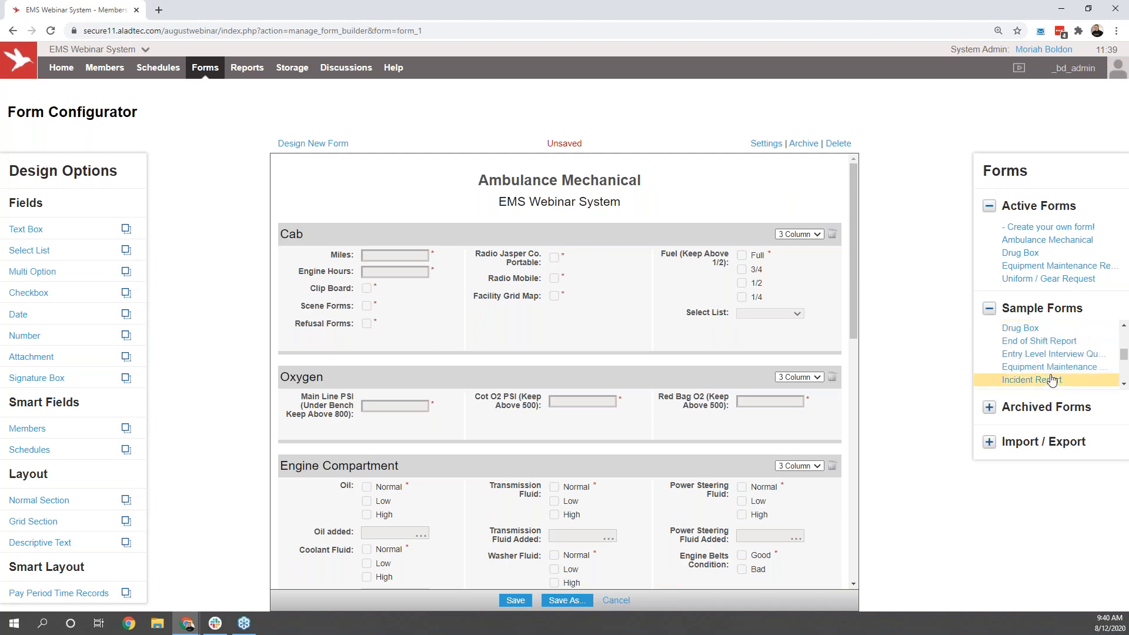
scroll(1052, 381, down, 3)
click(1051, 380)
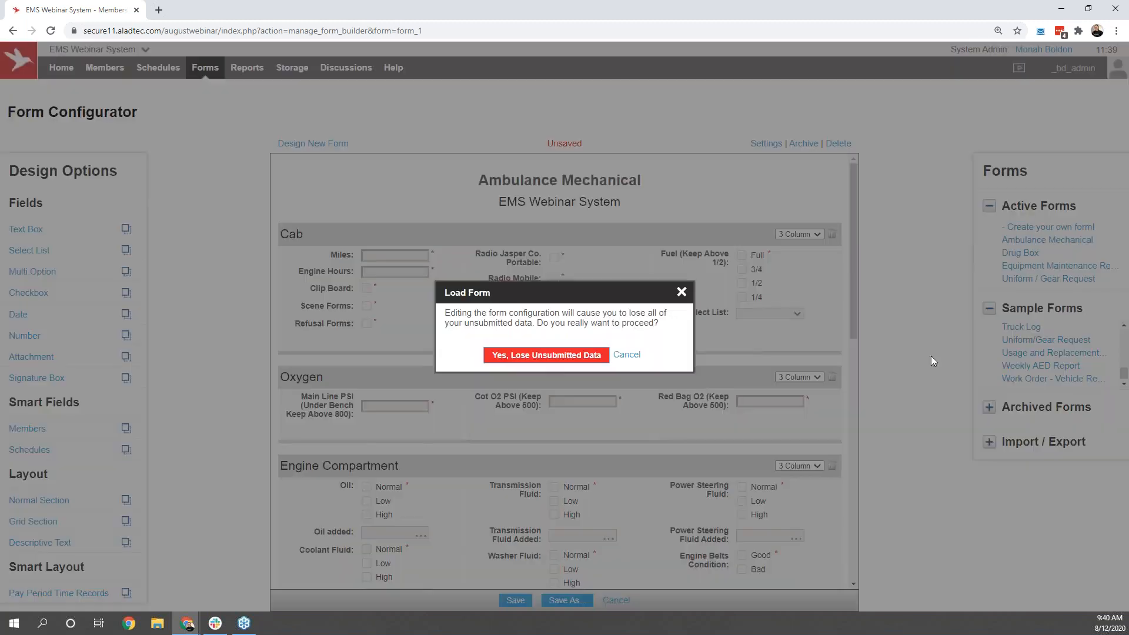
click(565, 356)
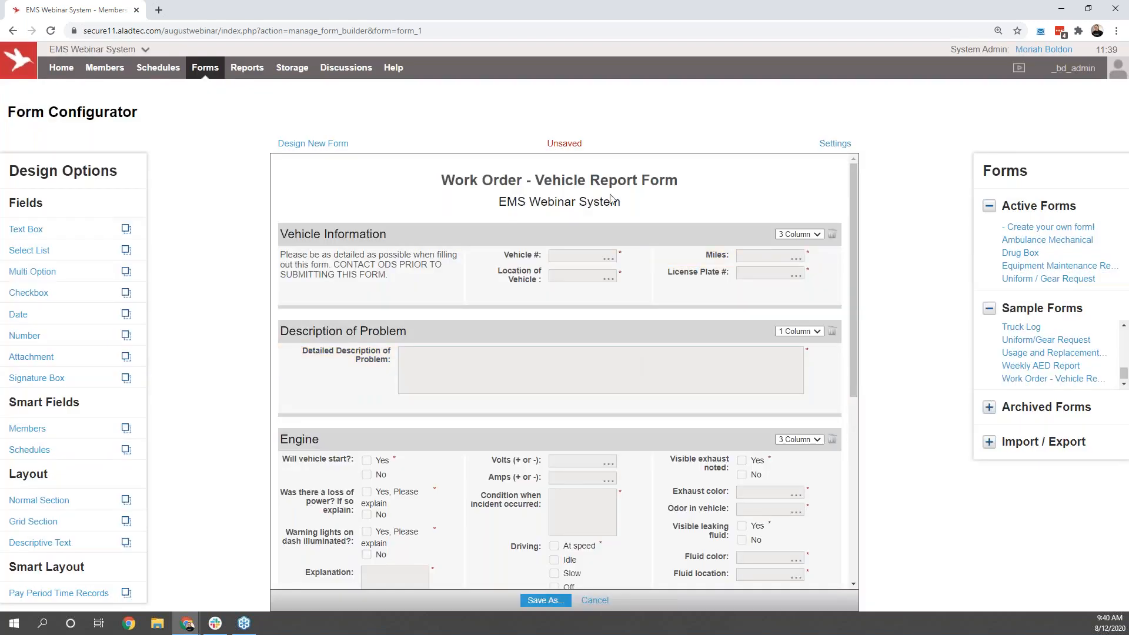
Step: Start a new form and add Checkbox and Signature Box fields to the first column, Attachment and Number fields to the second
click(322, 152)
click(522, 356)
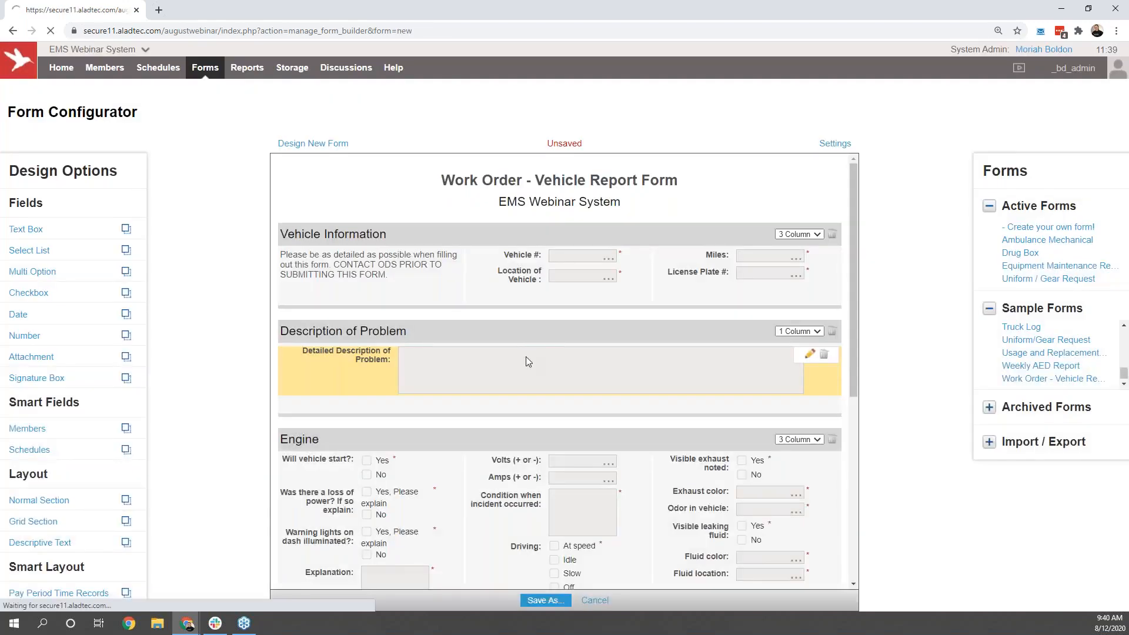
drag(126, 293, 327, 259)
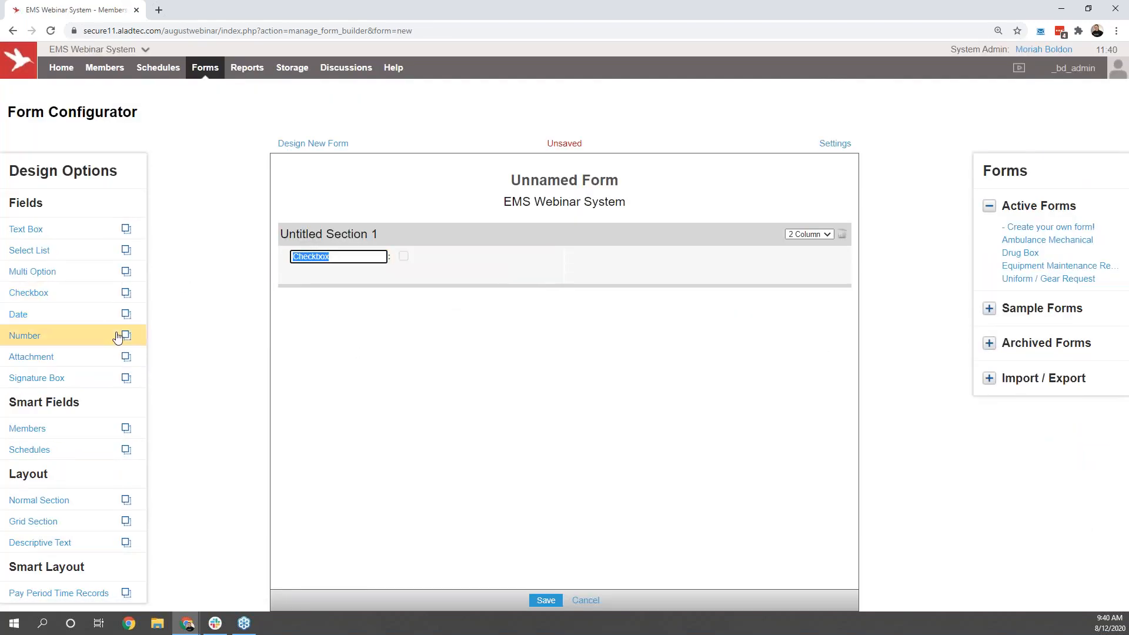
drag(126, 357, 647, 262)
mouse_move(125, 377)
mouse_down()
mouse_move(202, 349)
mouse_move(395, 234)
mouse_up()
mouse_move(83, 335)
mouse_down()
mouse_move(497, 324)
mouse_move(688, 272)
mouse_up()
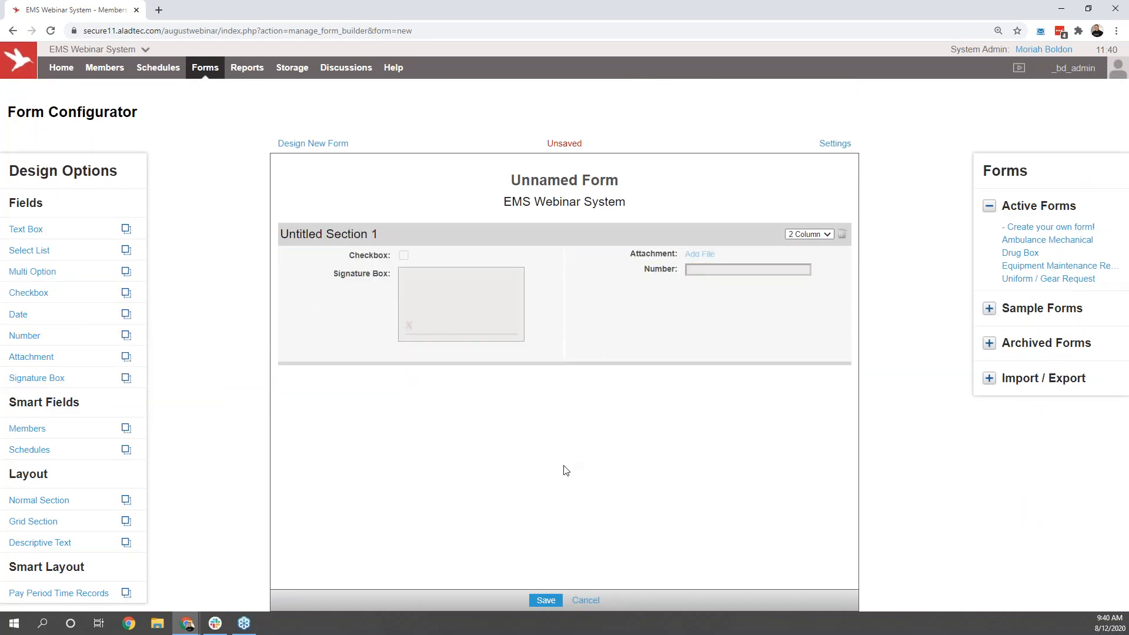
Step: Open the Ambulance Mechanical form report, leaving the new form without saving
mouse_move(244, 73)
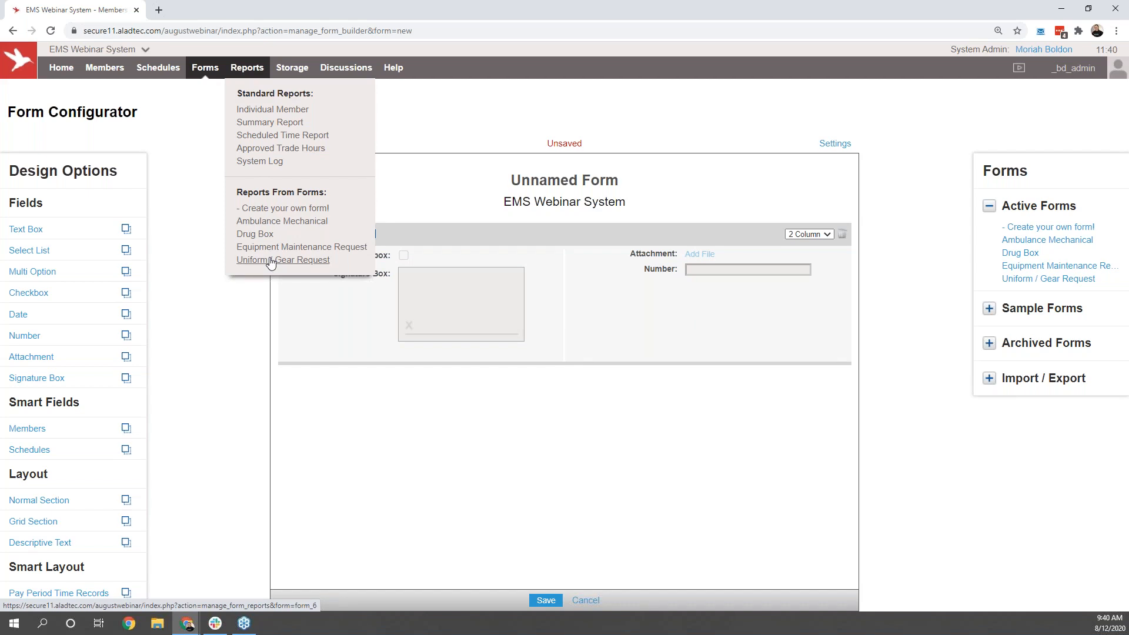
click(281, 222)
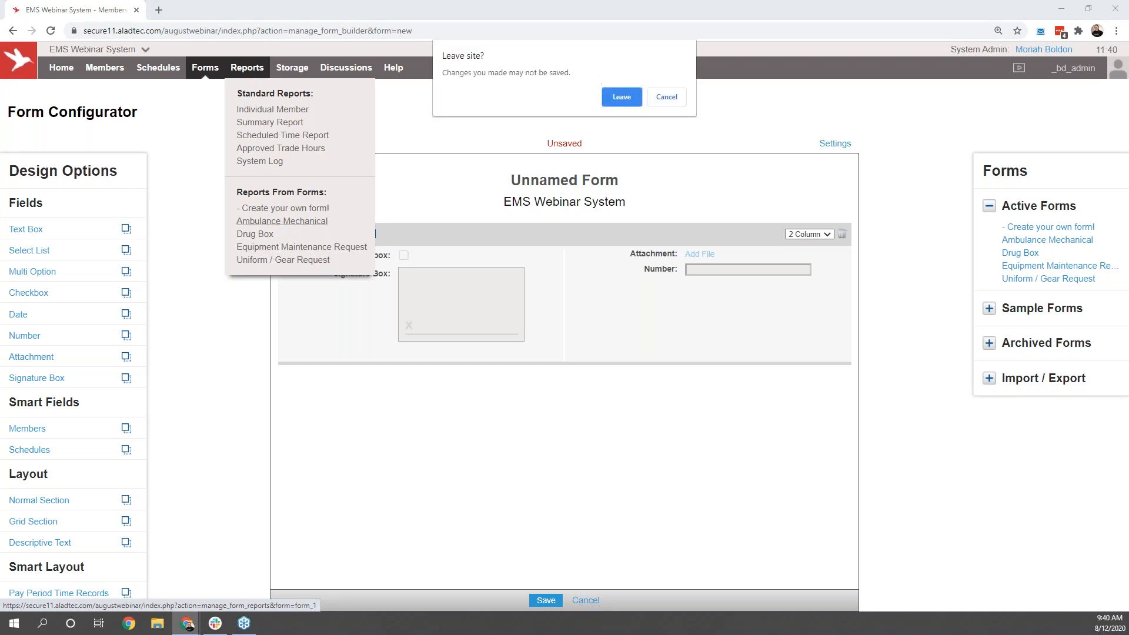
click(611, 98)
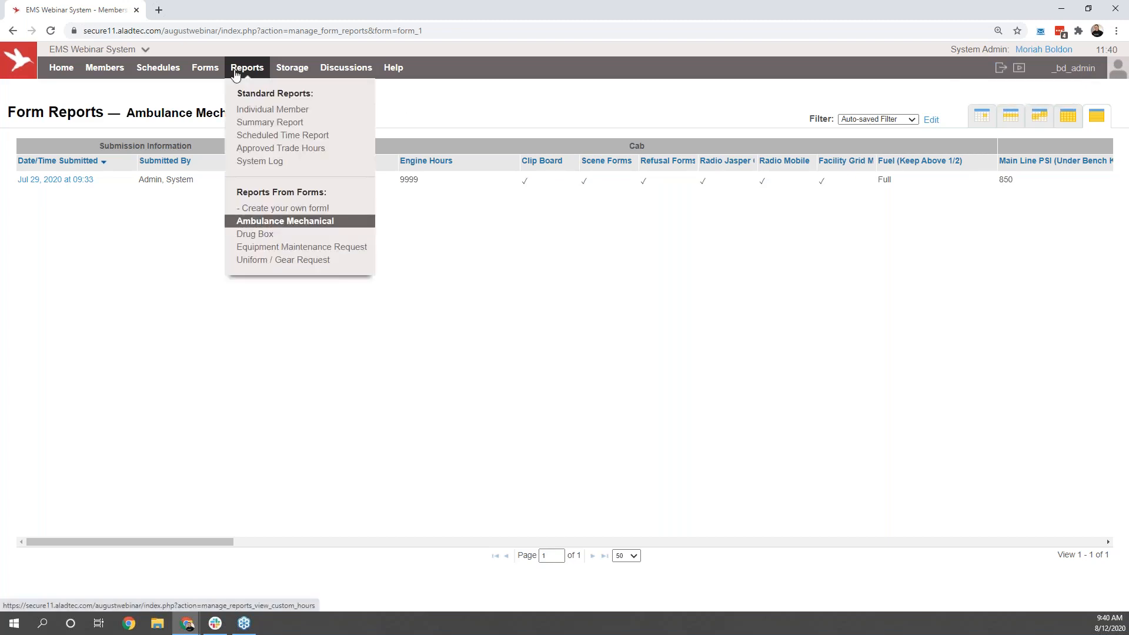
Step: Open the Scheduled Time Report and examine its filter options, the first member's hours subtotal and the overall total
click(256, 136)
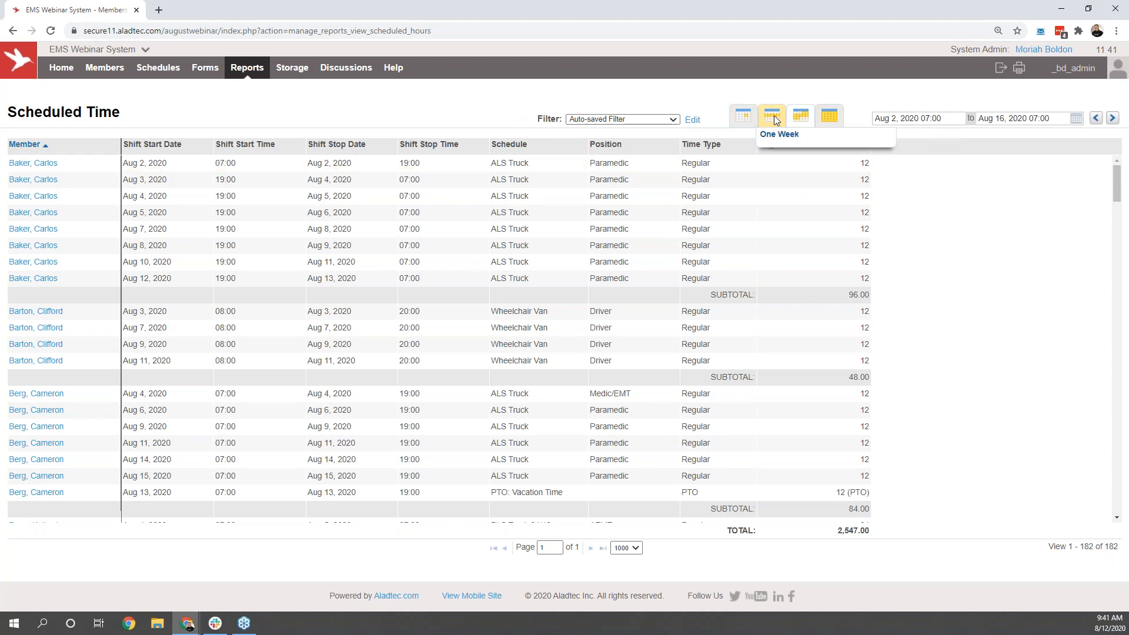
click(692, 121)
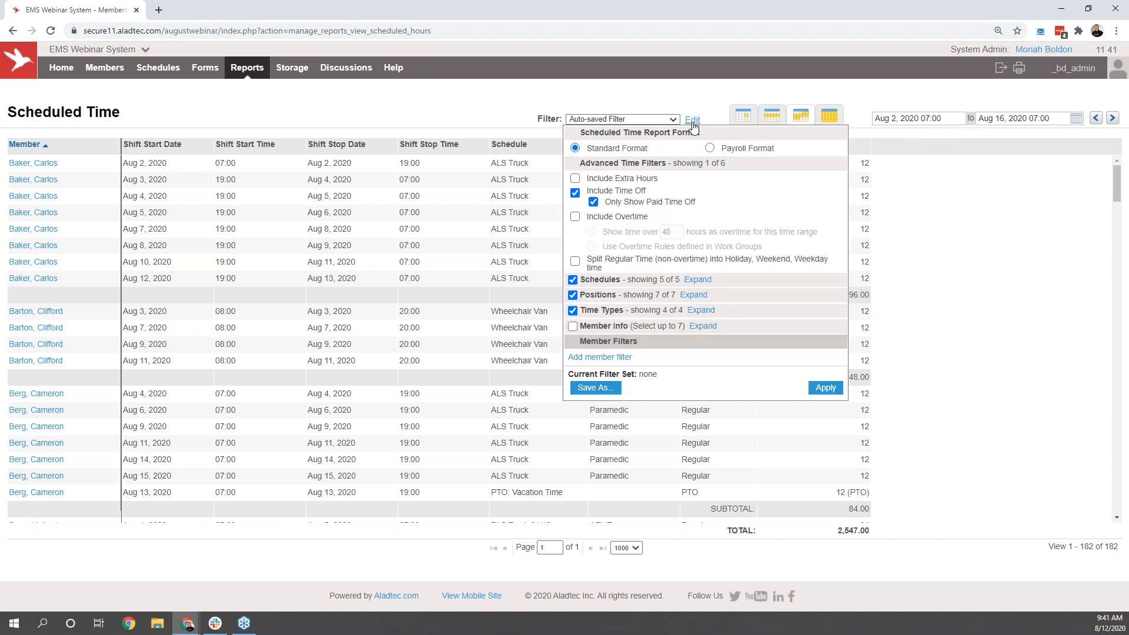
click(692, 121)
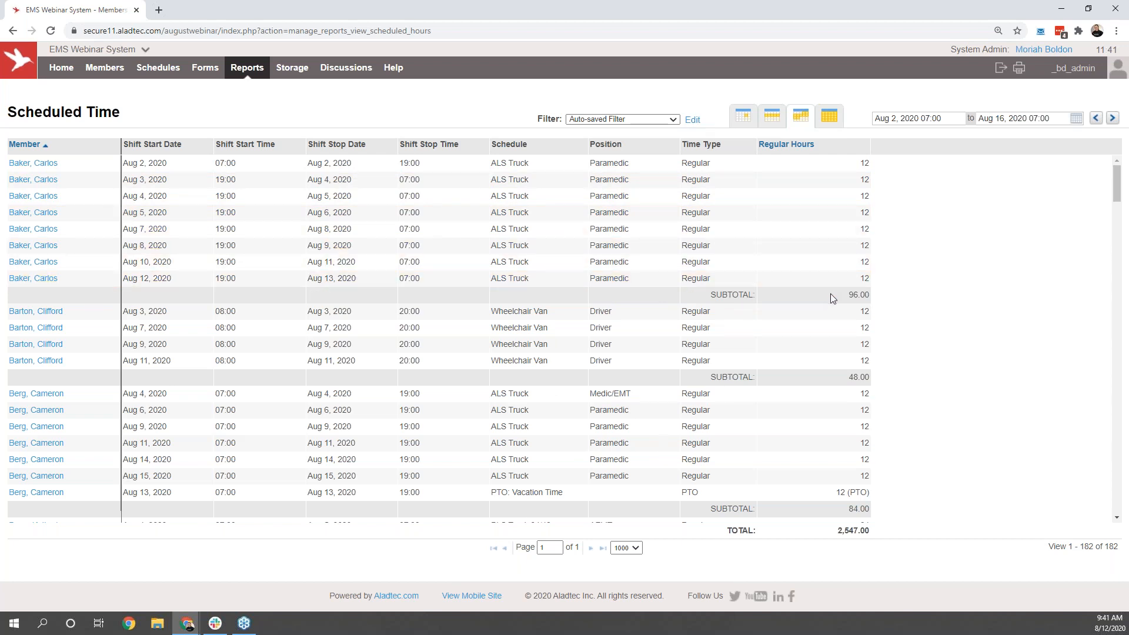
drag(831, 297, 870, 294)
click(874, 295)
drag(872, 530, 842, 535)
click(915, 539)
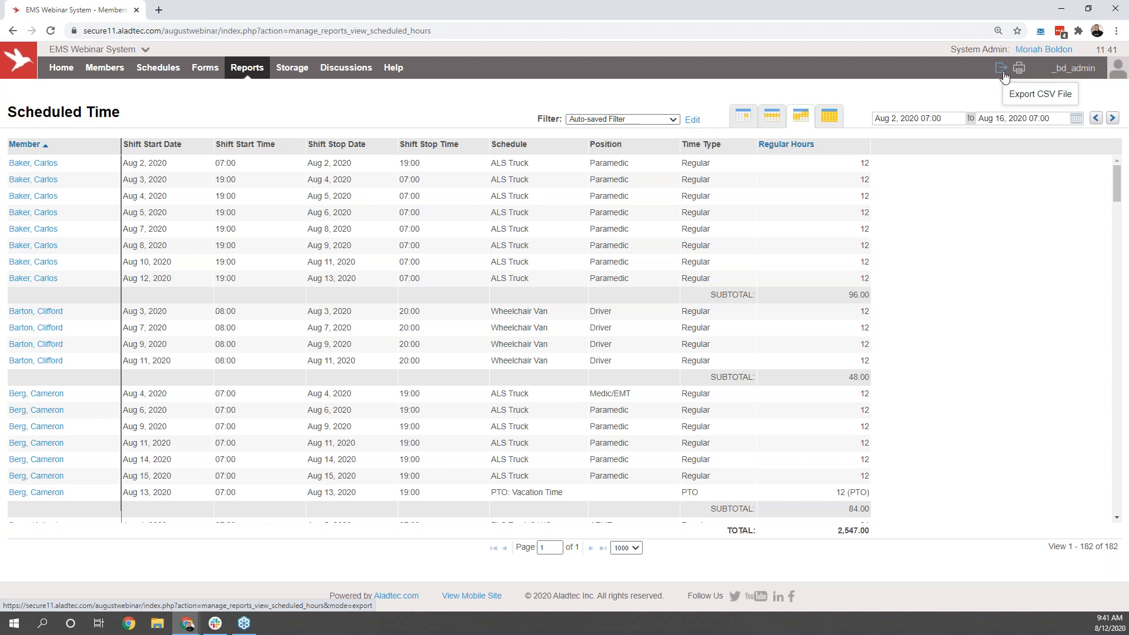
Step: View the System Log report and the Storage area's home folder
mouse_move(268, 76)
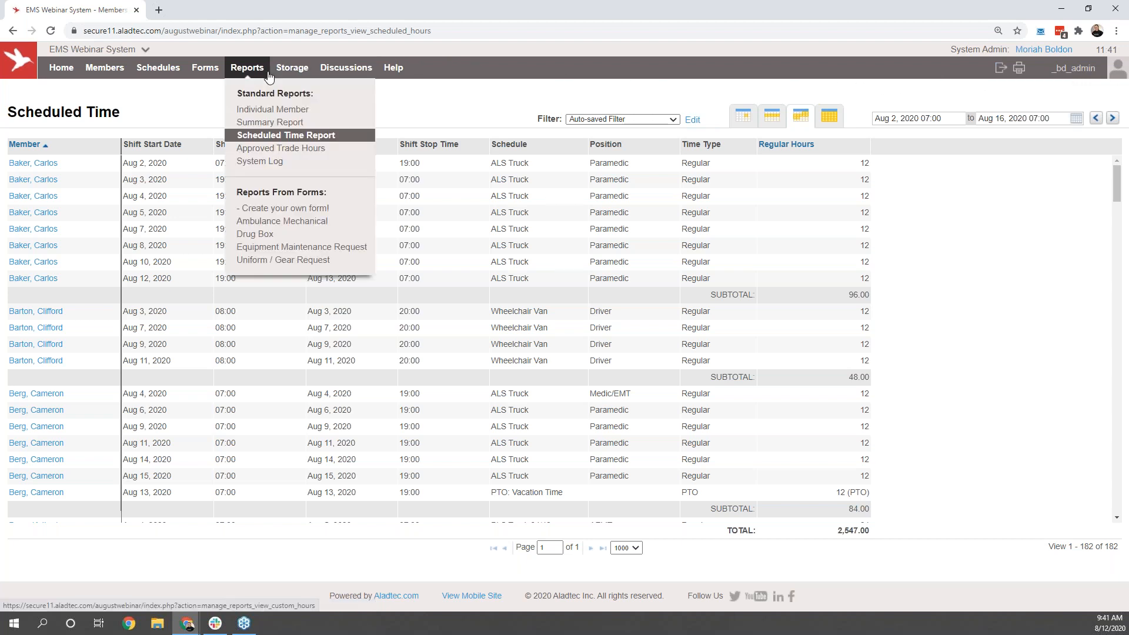
click(268, 167)
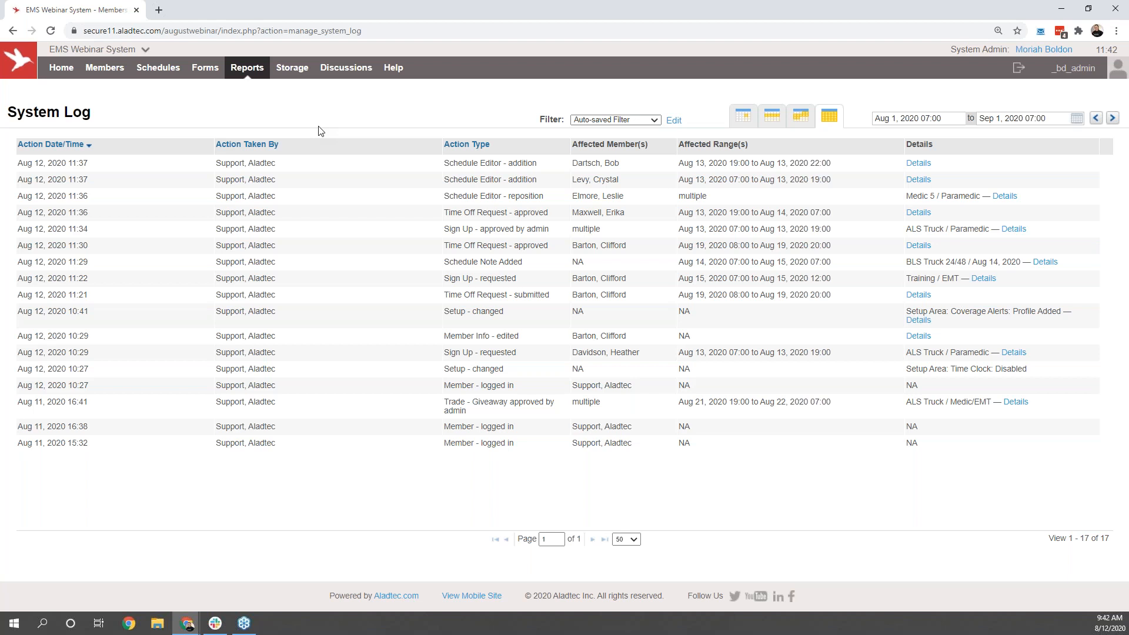
click(300, 73)
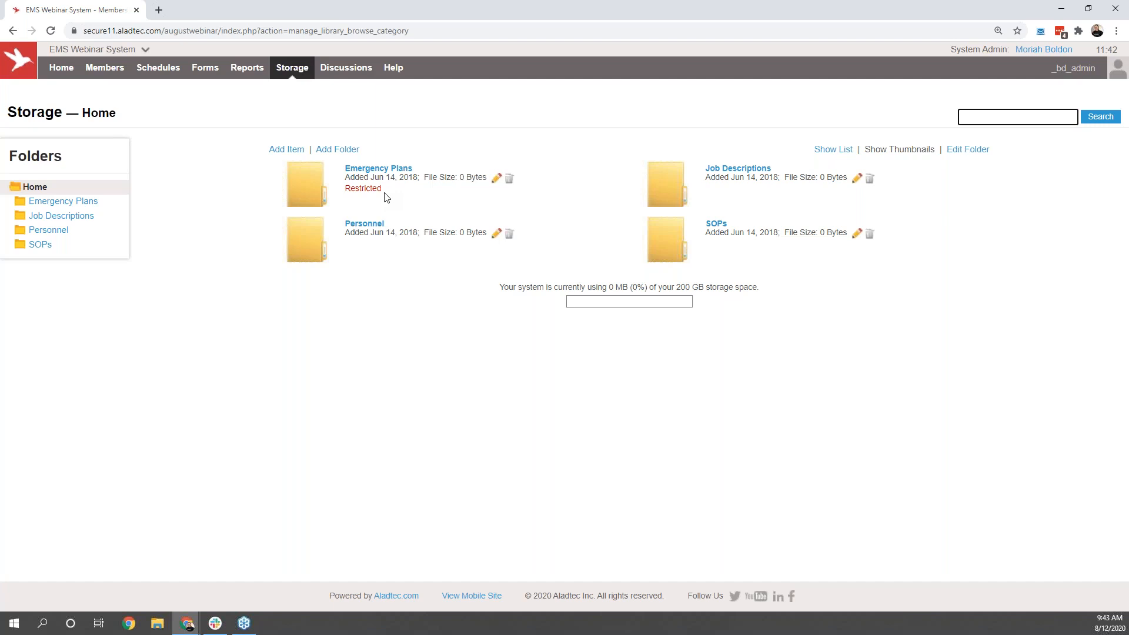
Step: Switch to the mobile site in a smaller browser window and review the dashboard from Upcoming Shifts to the pending Admin Tasks
click(463, 598)
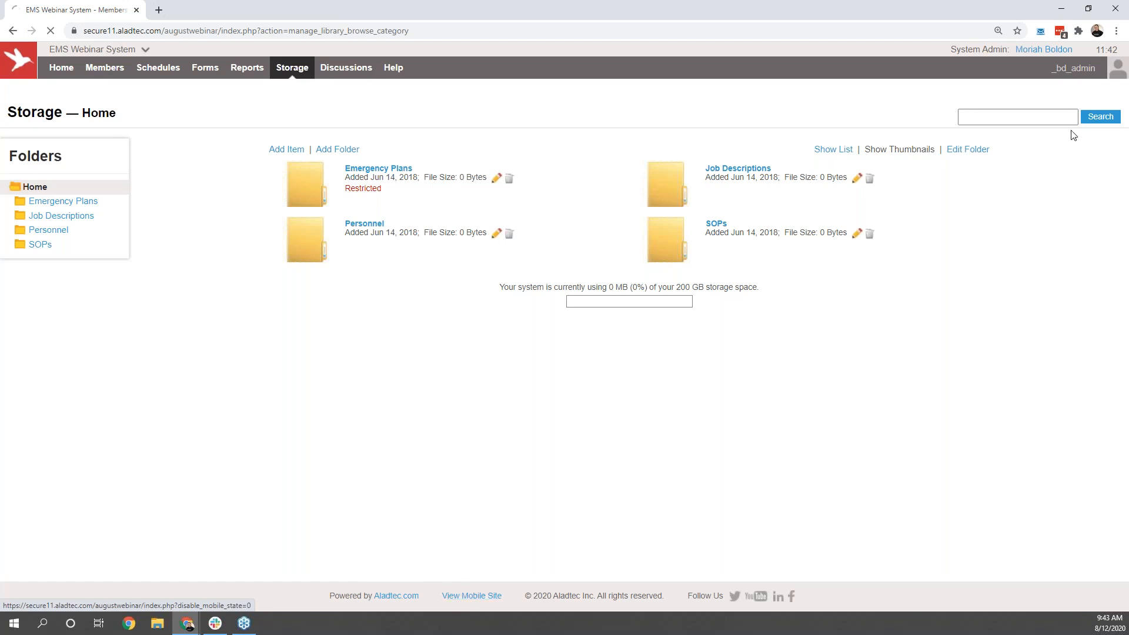
click(1092, 10)
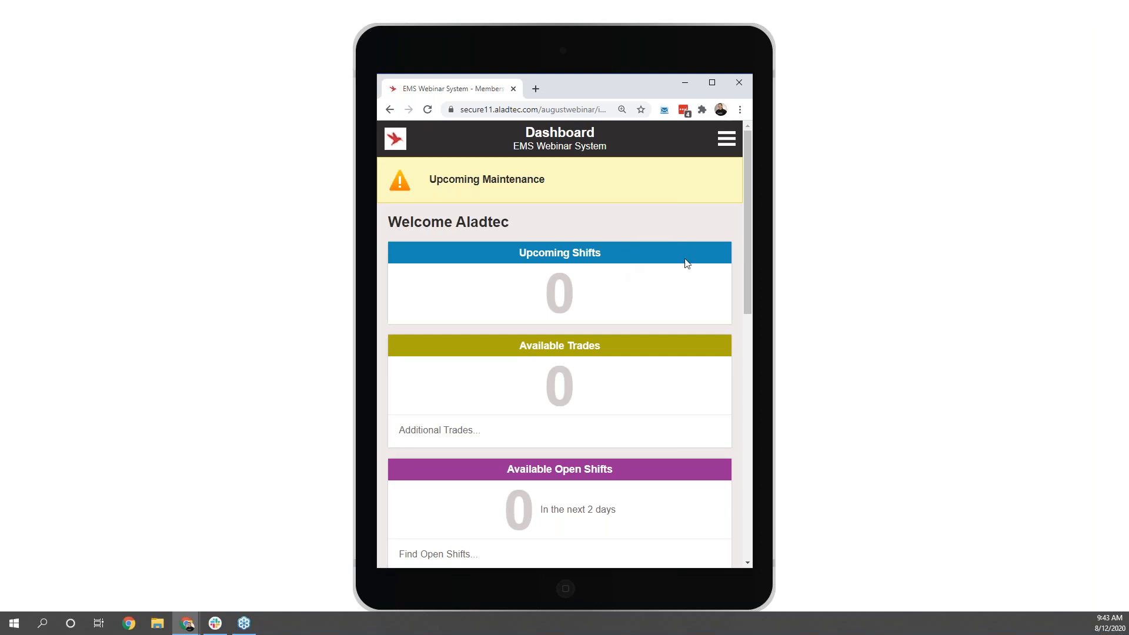
scroll(685, 262, down, 2)
scroll(685, 276, down, 4)
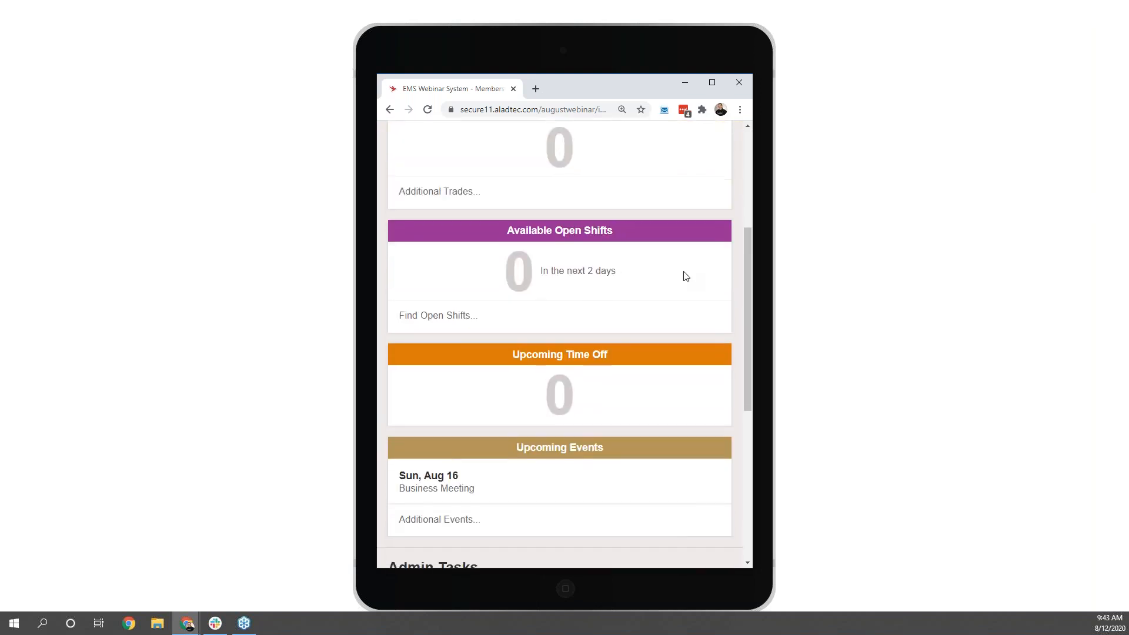
scroll(685, 276, down, 4)
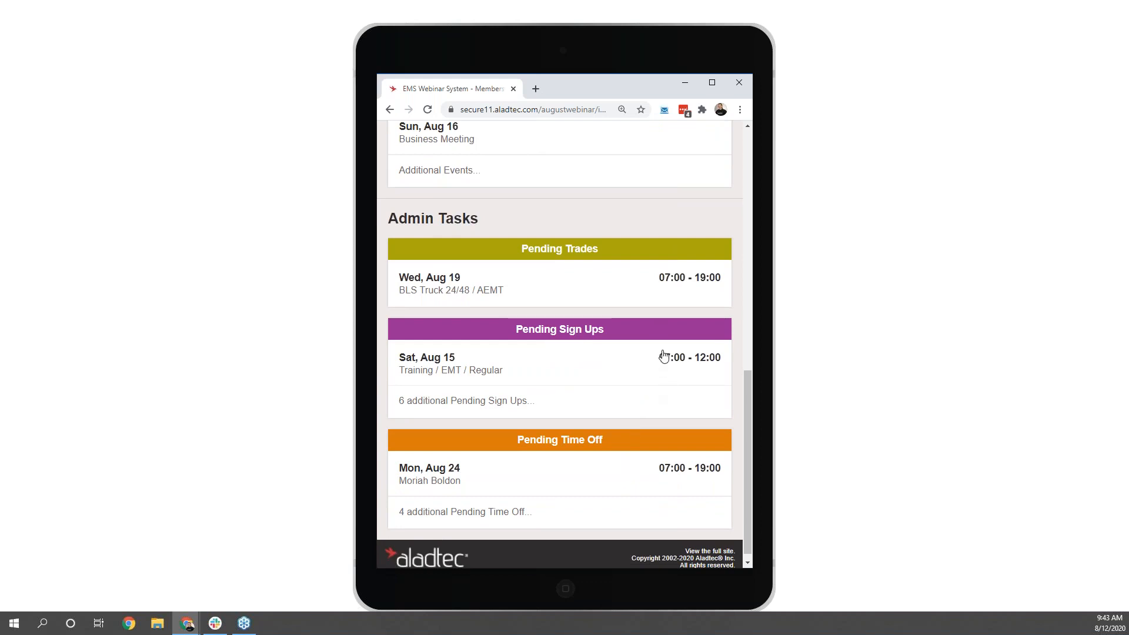
scroll(660, 358, up, 1)
scroll(670, 351, up, 10)
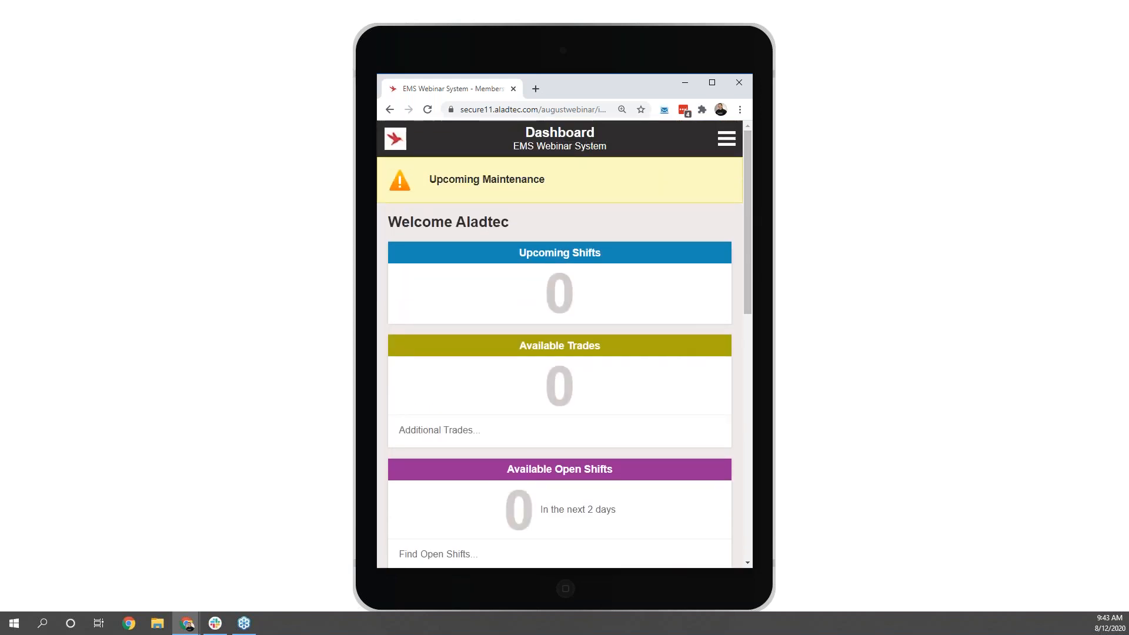
Step: Review the current day's mobile Daily Summary and advance it to Aug 13, 2020
click(727, 138)
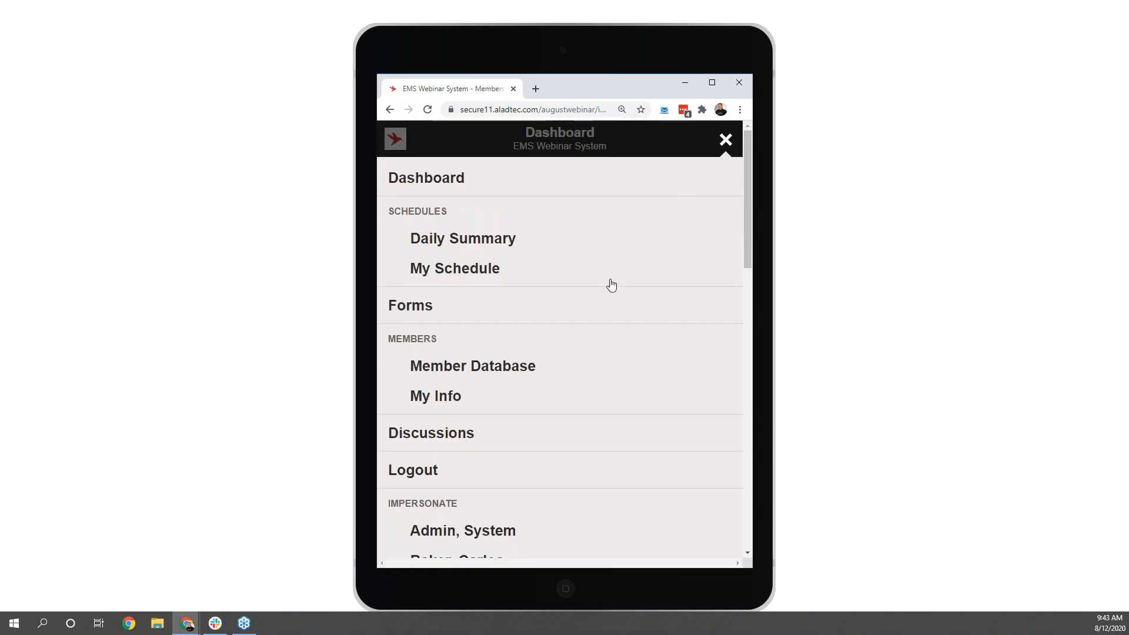
click(476, 245)
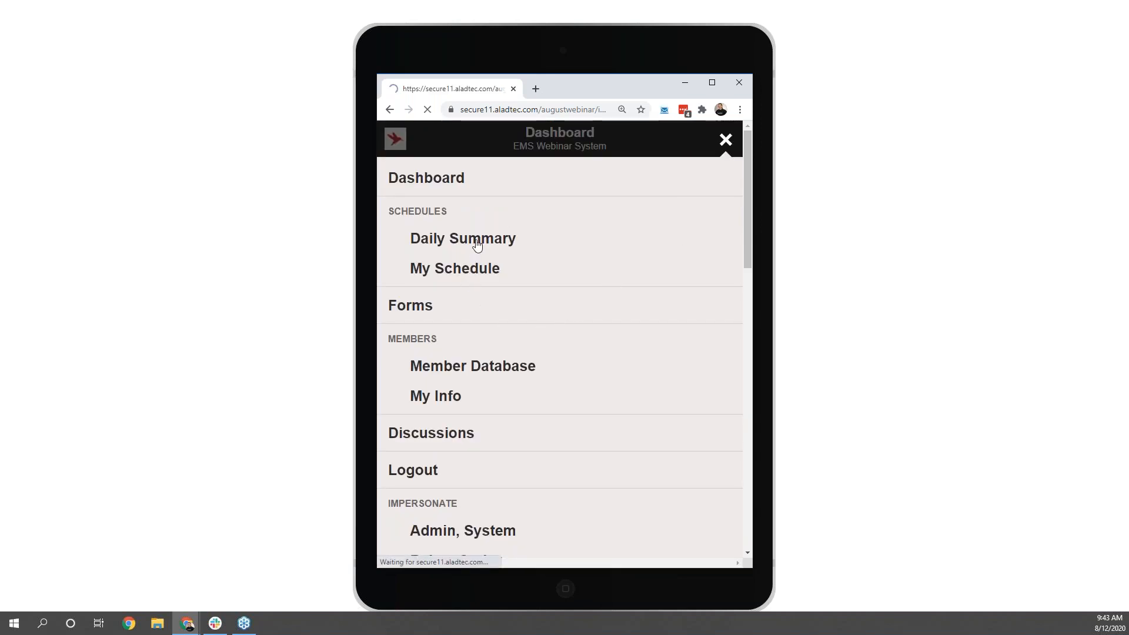
scroll(522, 250, down, 5)
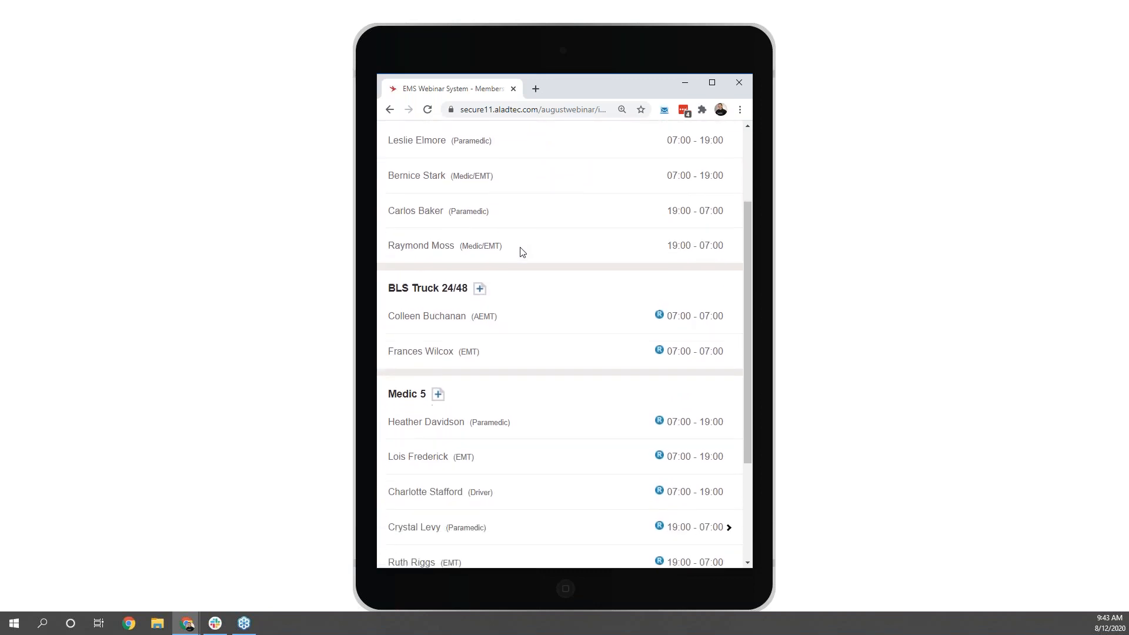
scroll(531, 254, up, 3)
scroll(531, 254, up, 2)
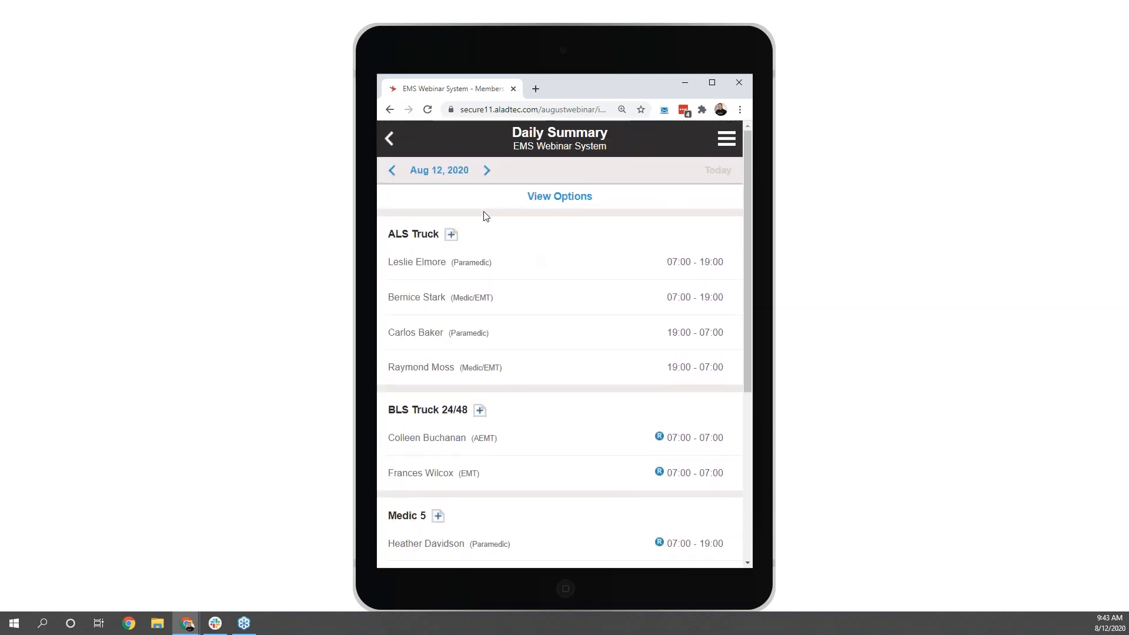
click(487, 172)
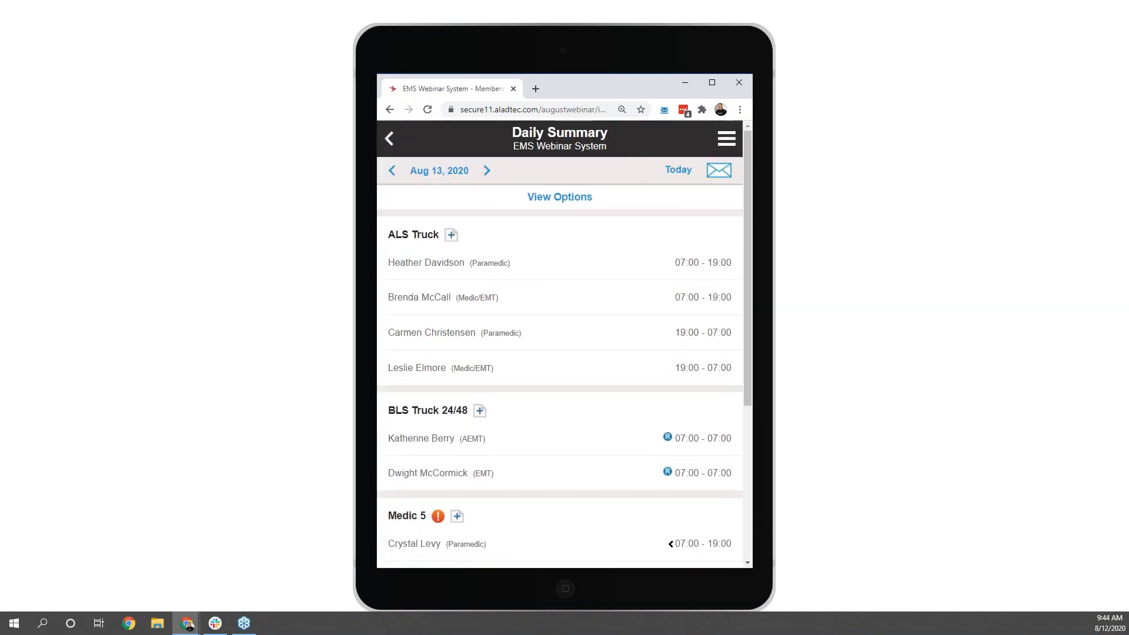
Step: Open the third member's record in the mobile Member Database and examine the Certifications section
click(727, 141)
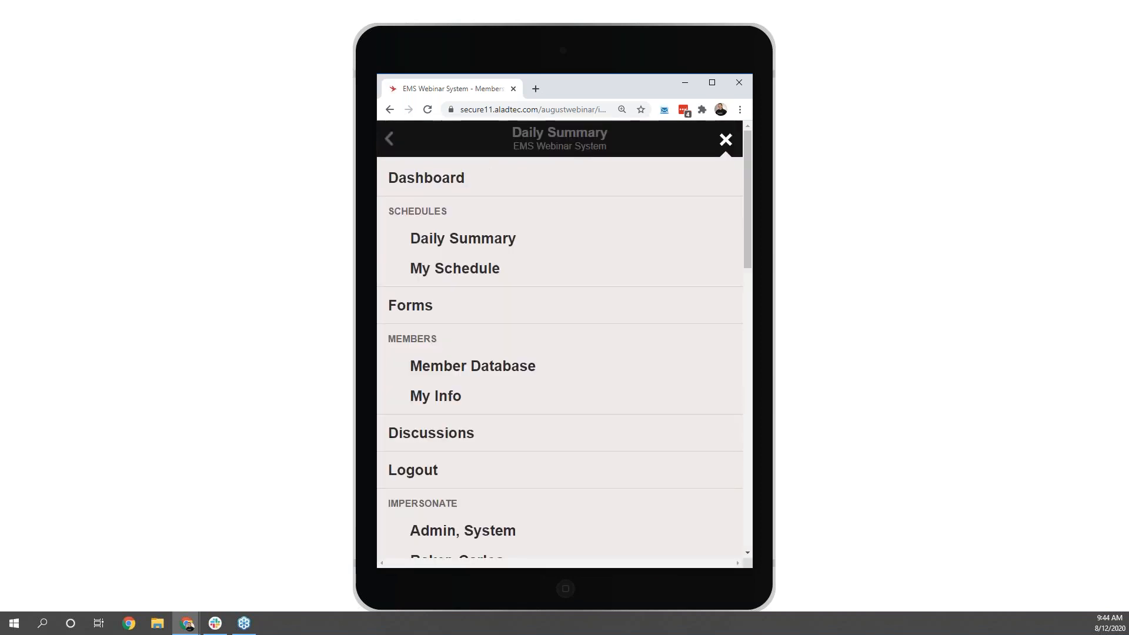
click(500, 374)
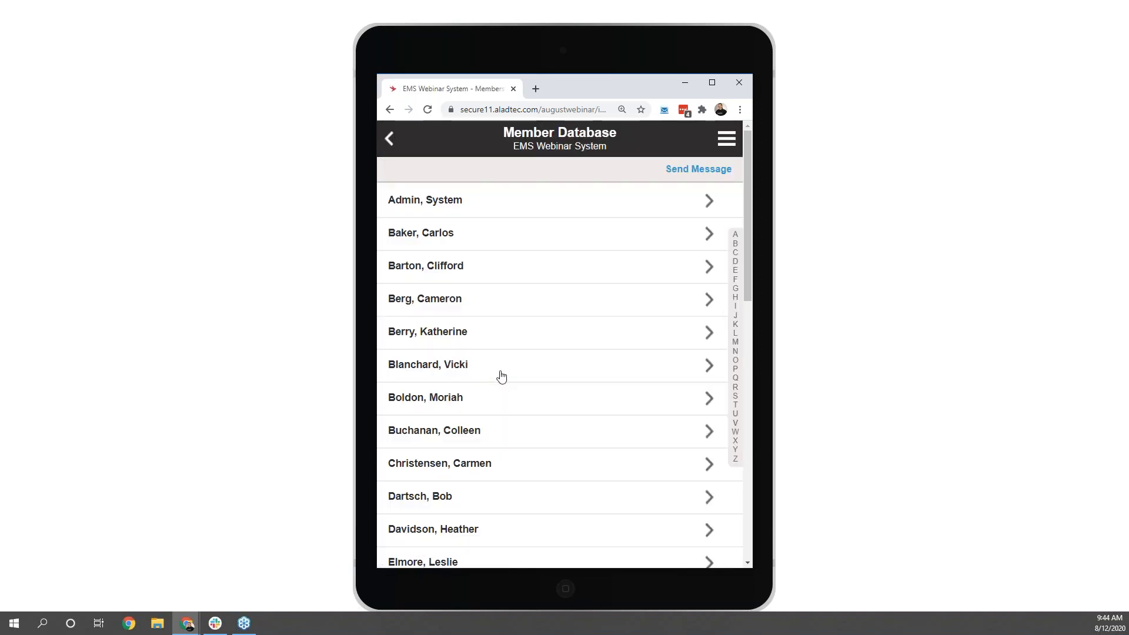
click(495, 271)
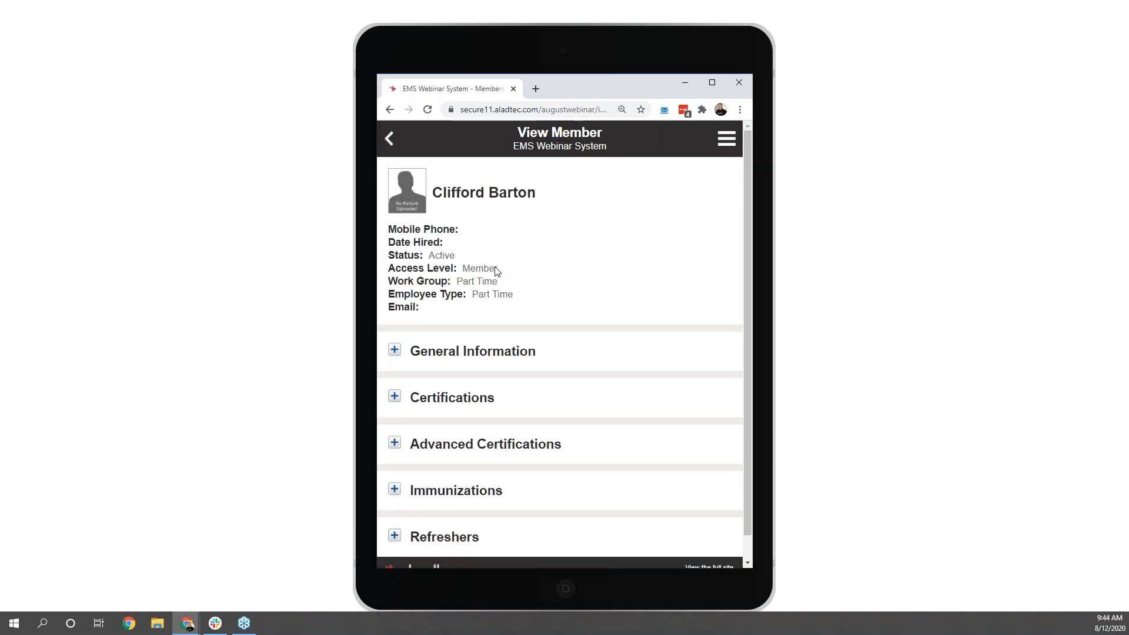
scroll(495, 270, down, 1)
click(394, 372)
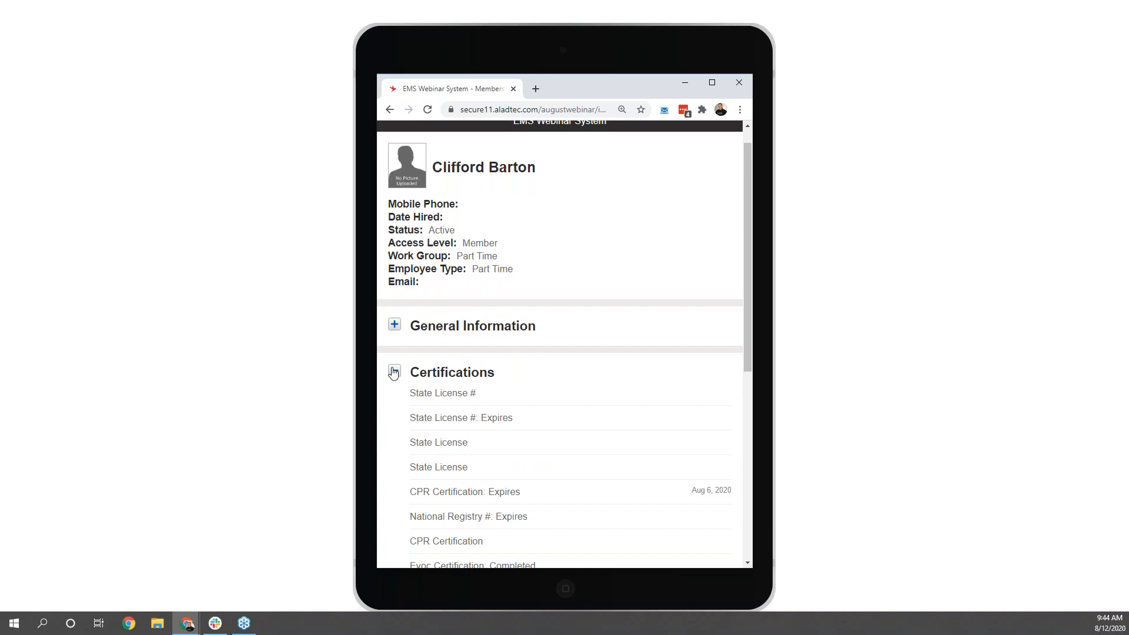
click(393, 372)
scroll(554, 328, up, 1)
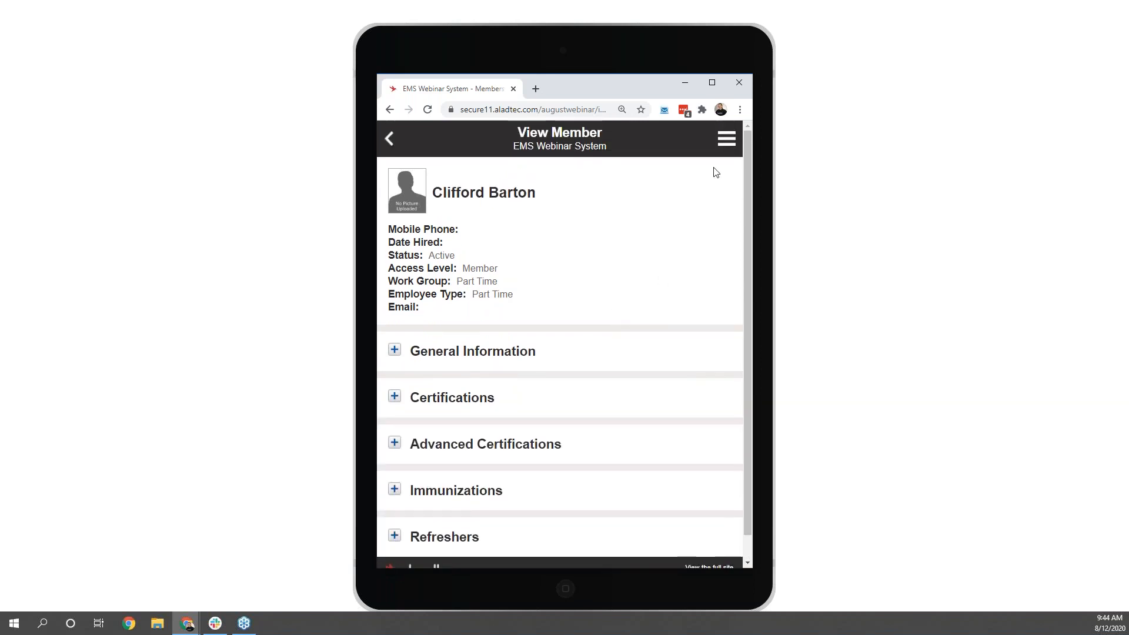
Step: Impersonate the member whose record is open and bring up that member's mobile navigation options
click(726, 141)
scroll(655, 351, down, 2)
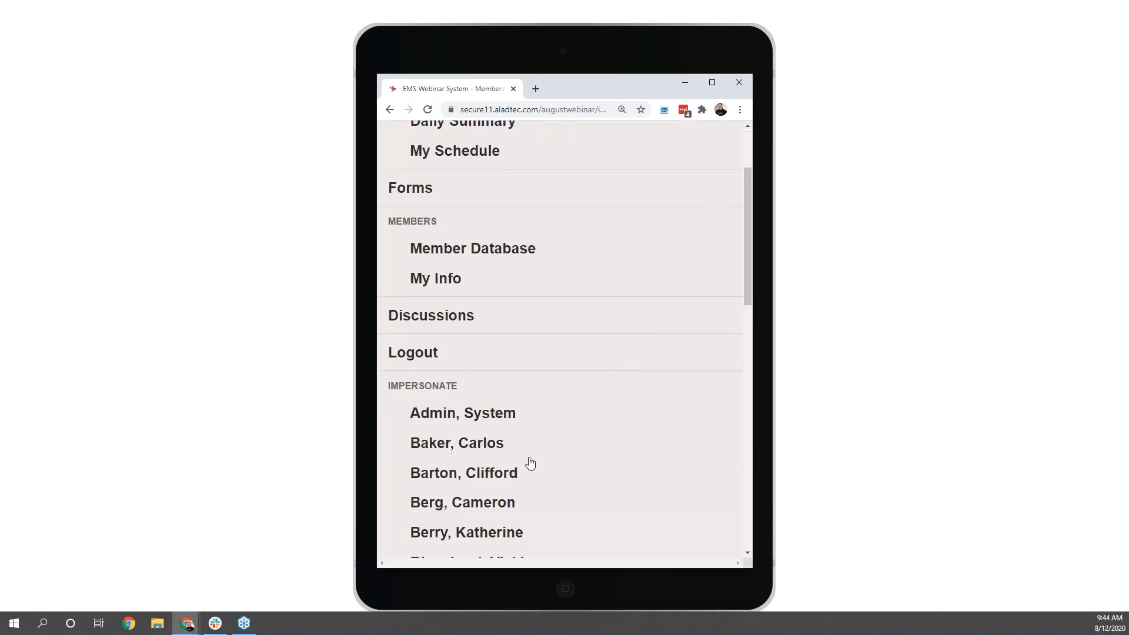
click(499, 473)
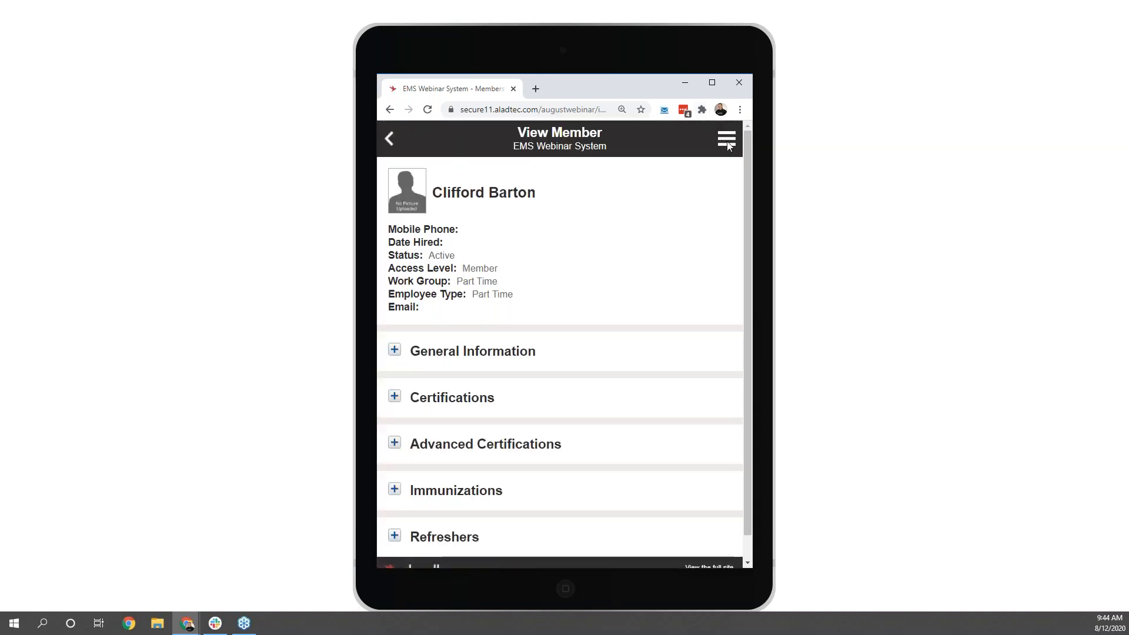
click(723, 147)
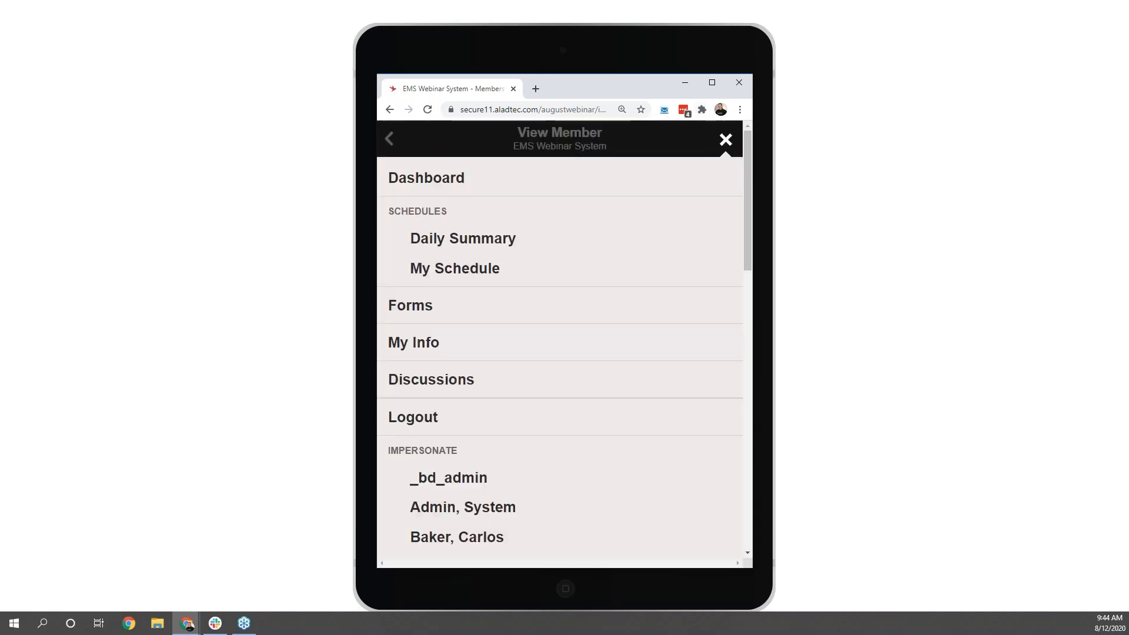
Step: Open the mobile My Schedule calendar, select Aug 17, 2020 and review the details of its Wheelchair Van shift
click(467, 271)
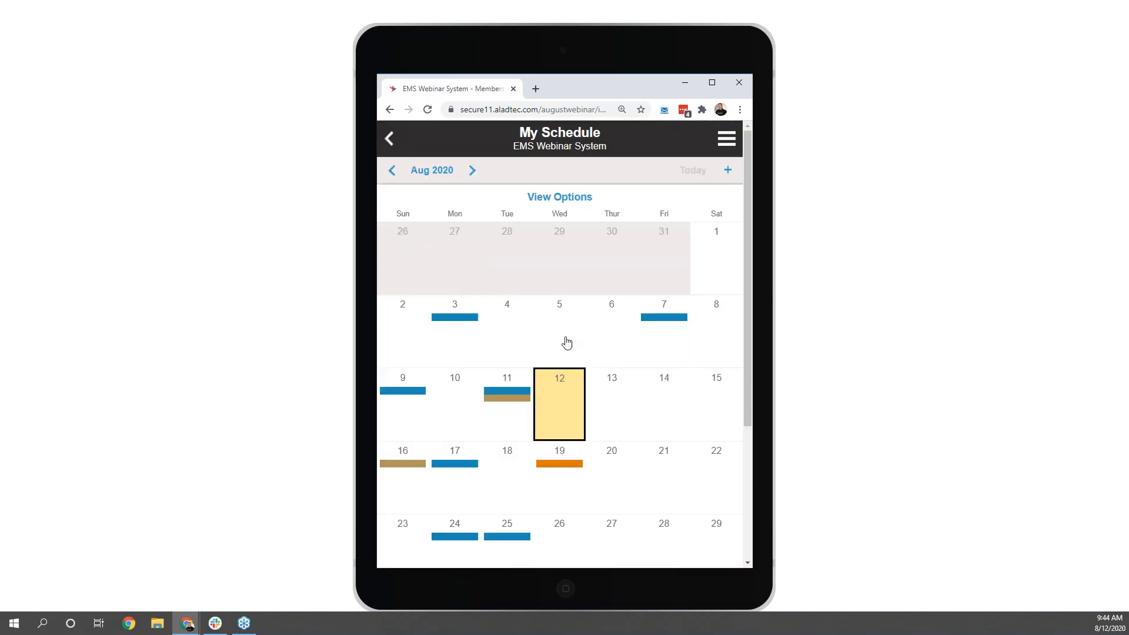
scroll(567, 341, down, 1)
click(469, 411)
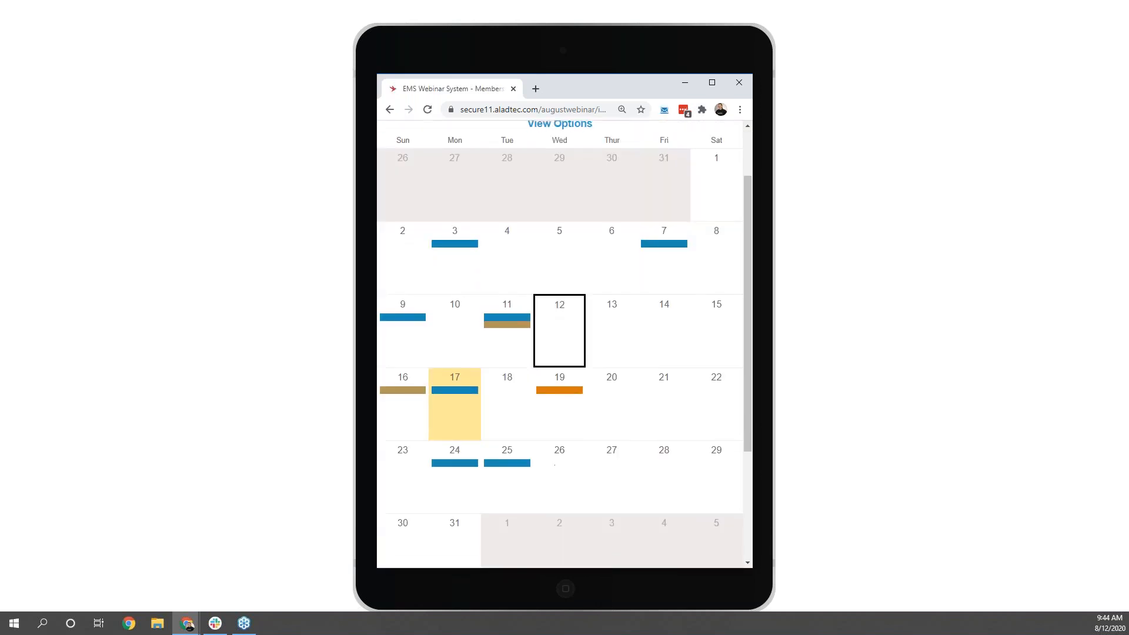
scroll(466, 511, down, 3)
click(467, 512)
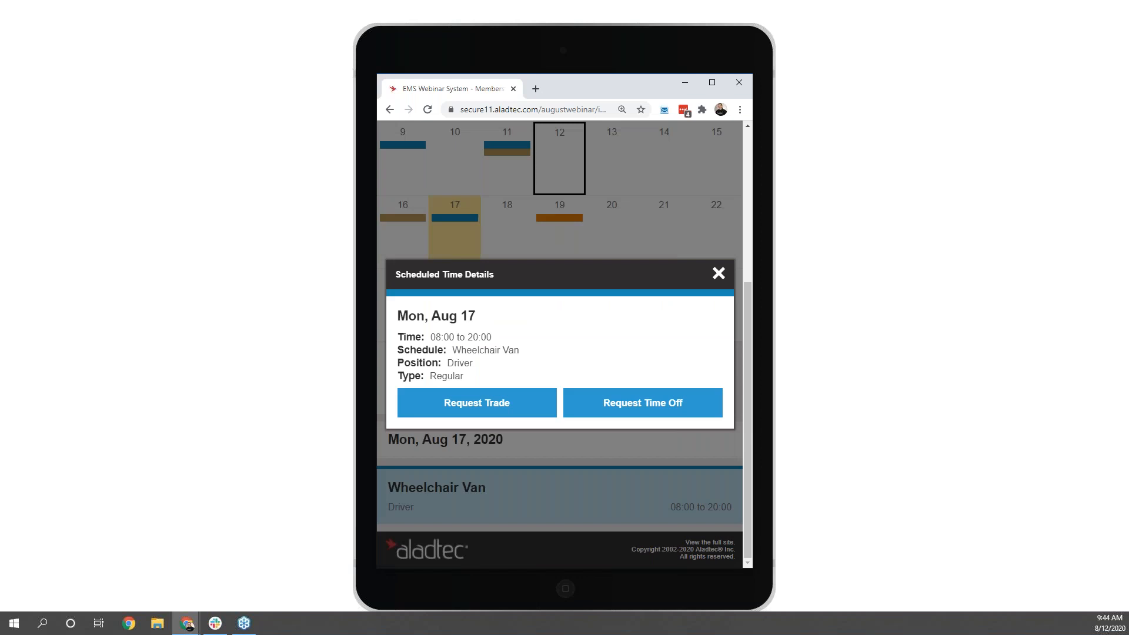
click(716, 274)
scroll(713, 276, up, 3)
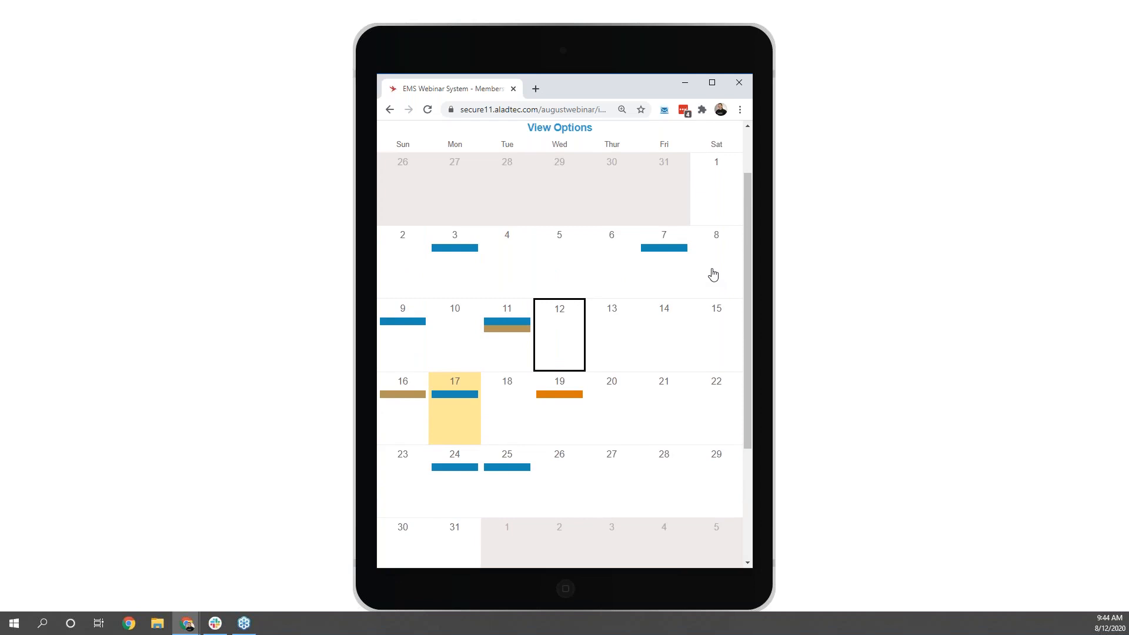
scroll(713, 274, up, 1)
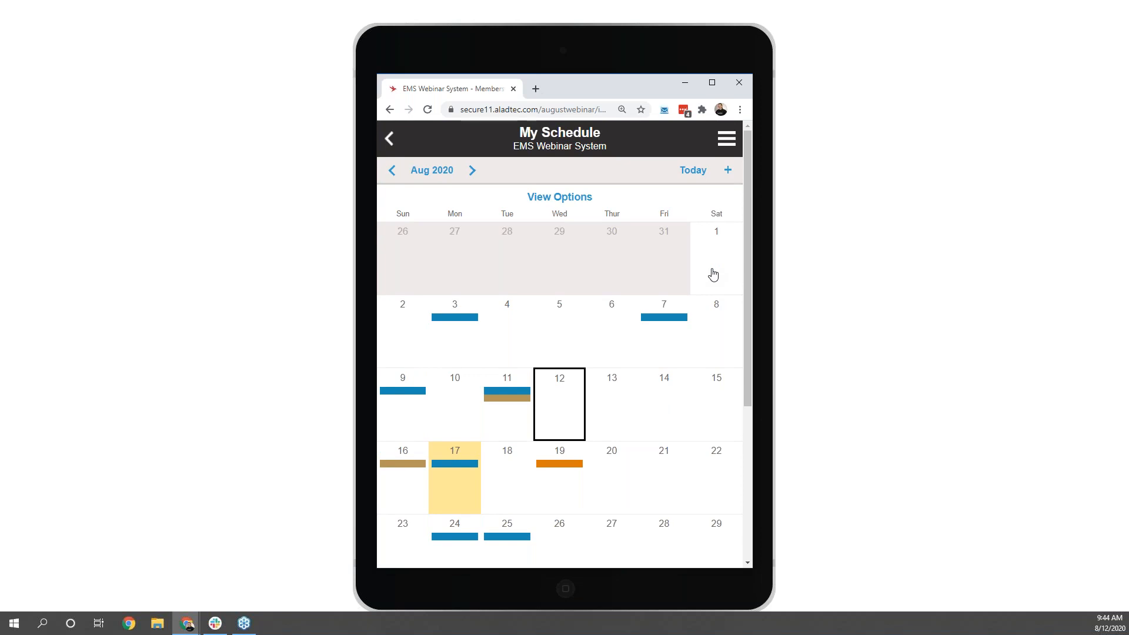
Step: Leave the mobile version for the full site and maximize the browser window
scroll(713, 274, down, 4)
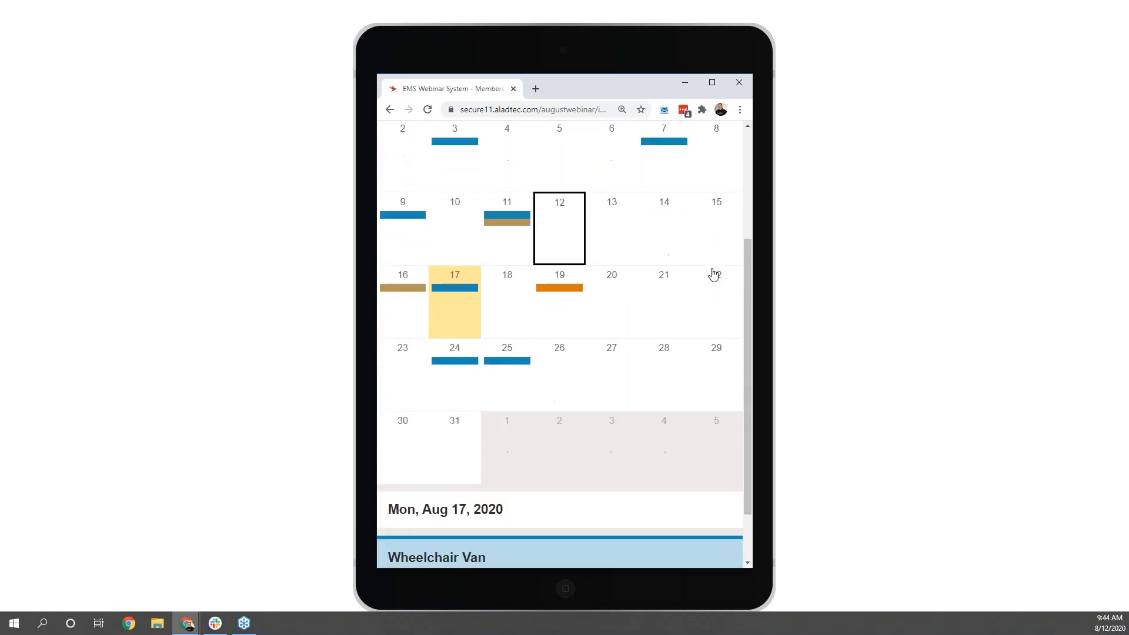
click(729, 558)
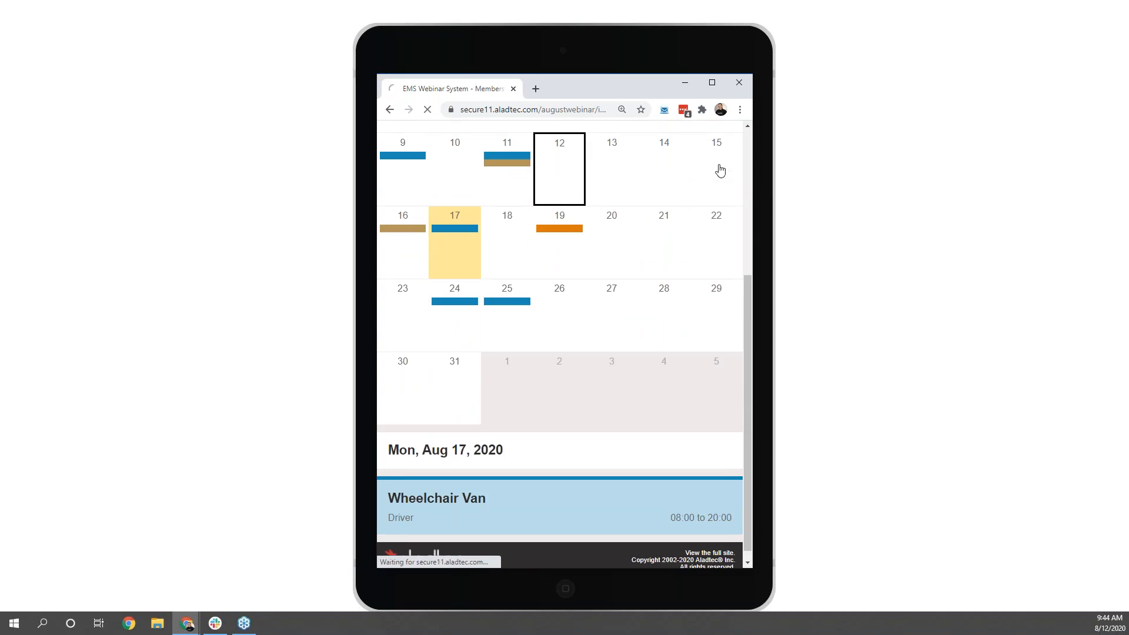
click(711, 82)
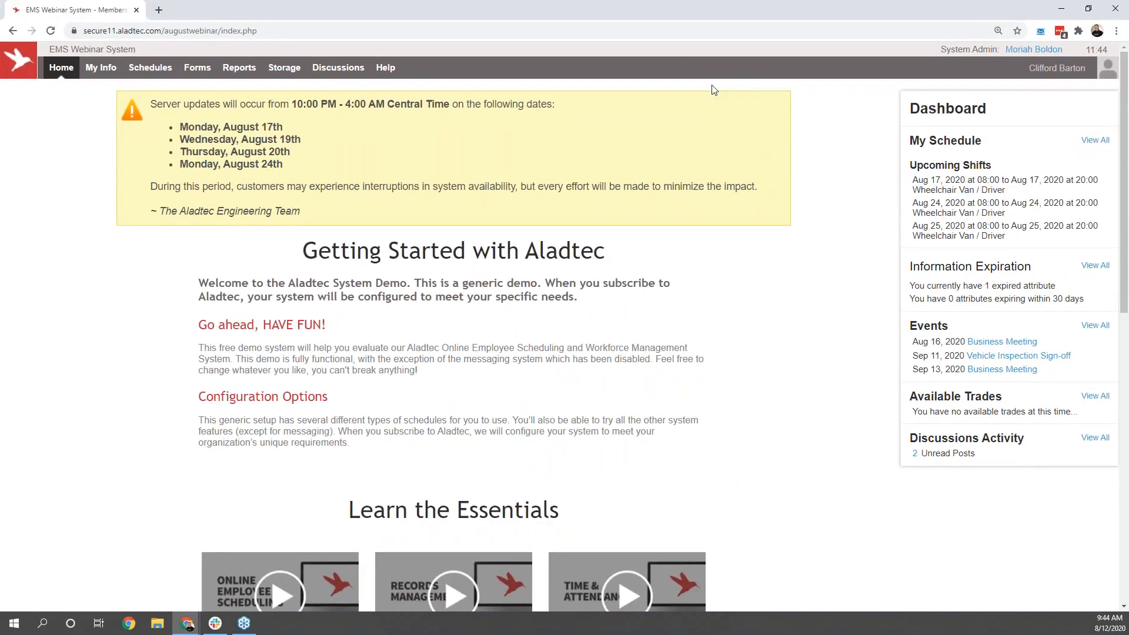
Step: Open the help videos as the impersonated member and review the Member Help Videos, Mobile and Forms sections
click(386, 68)
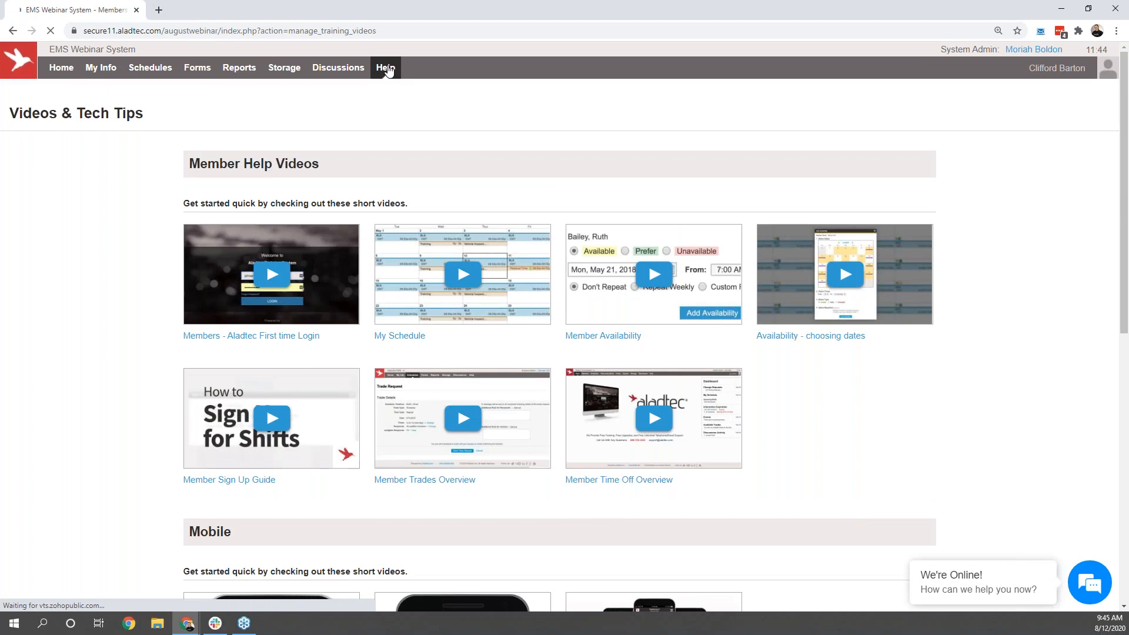
scroll(831, 230, down, 6)
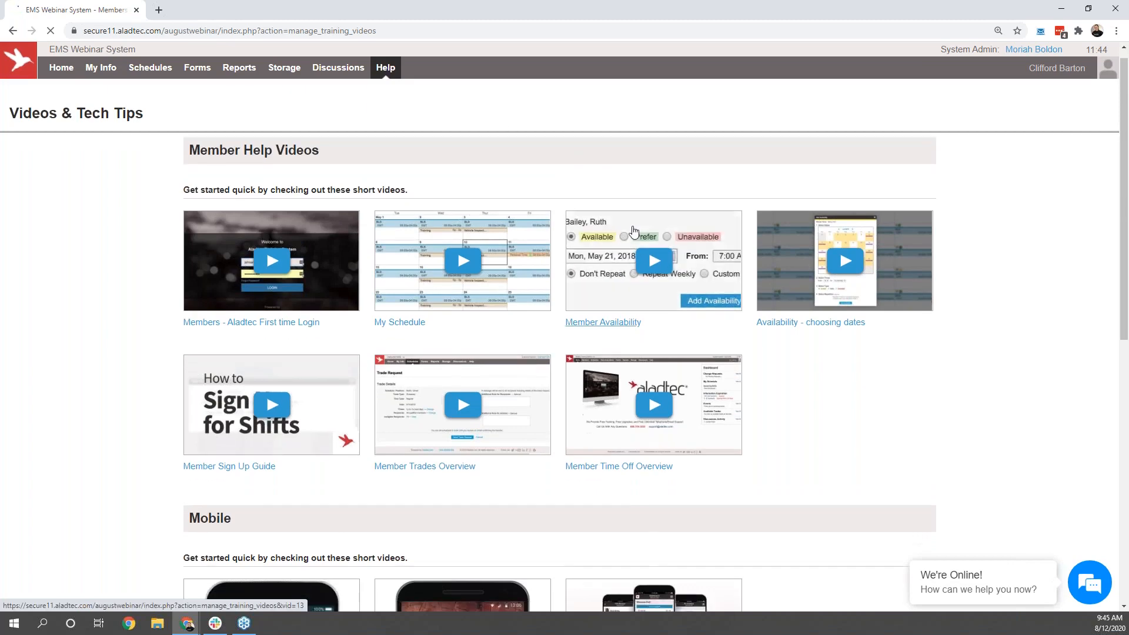
scroll(831, 230, down, 4)
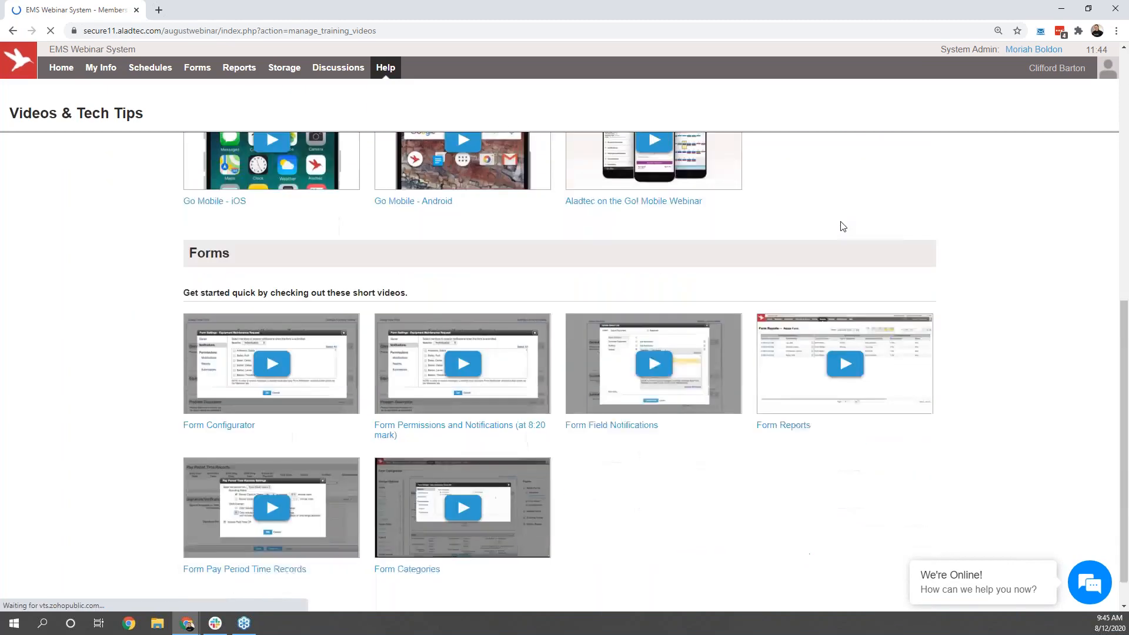
scroll(845, 227, up, 7)
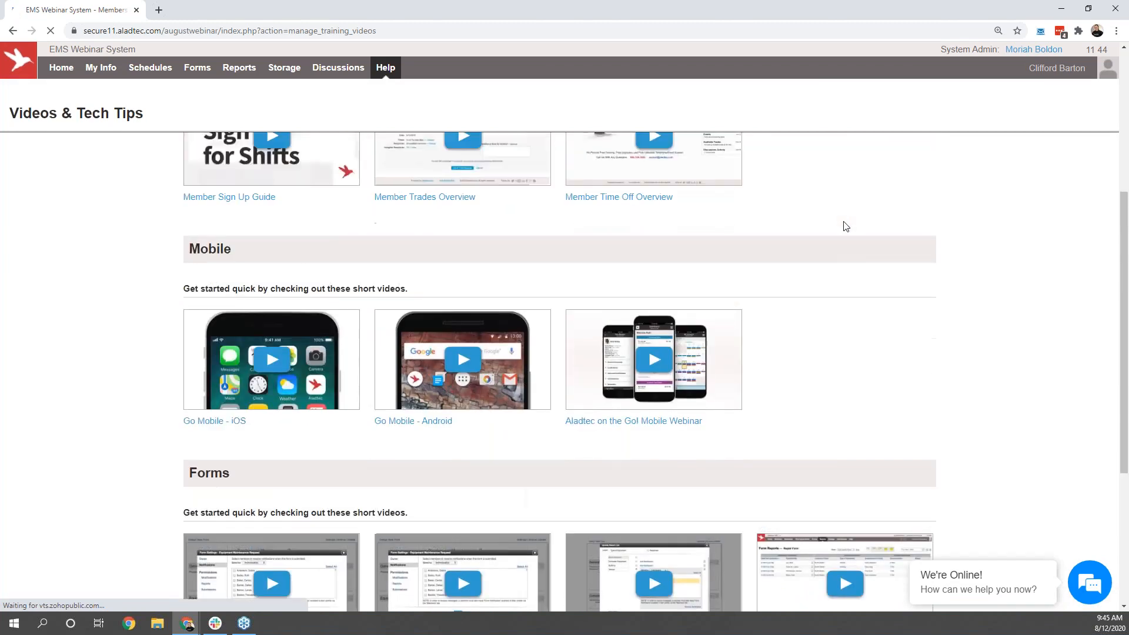
Step: Switch back from the impersonated member to the administrator account and examine the Schedules and Setup help videos and blog links
click(1056, 70)
click(994, 105)
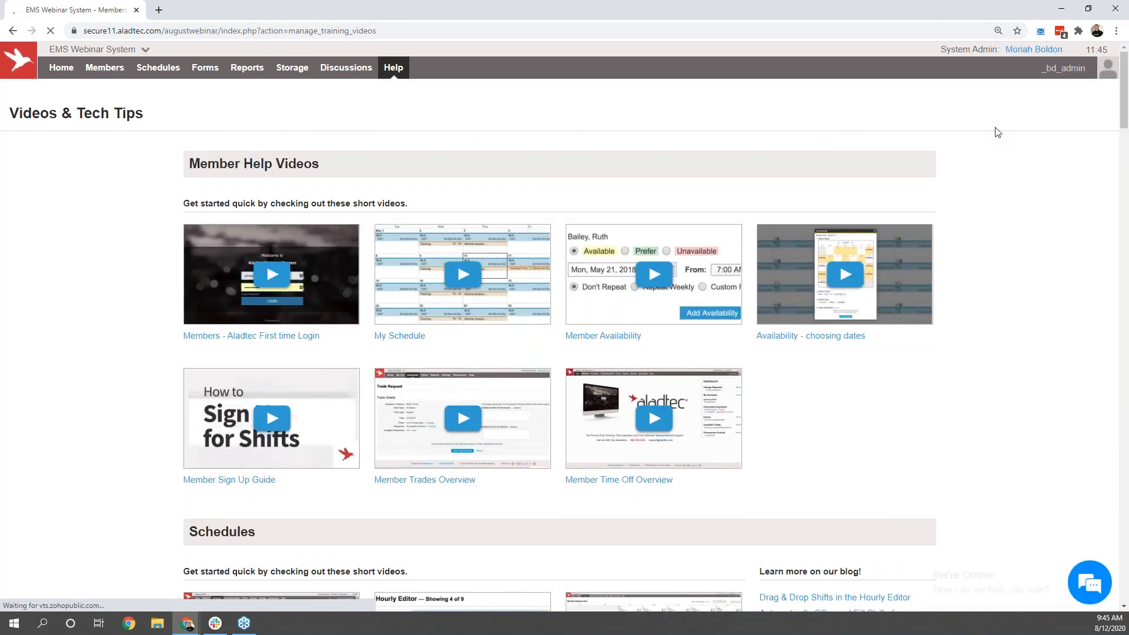
scroll(998, 140, down, 2)
scroll(997, 140, down, 5)
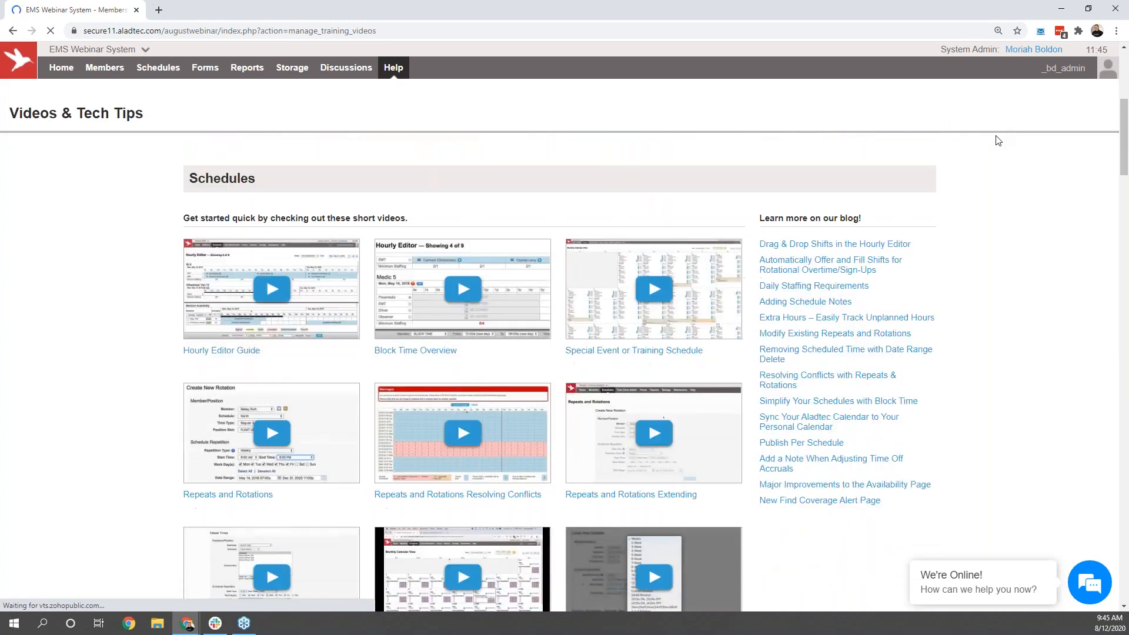
scroll(998, 140, up, 2)
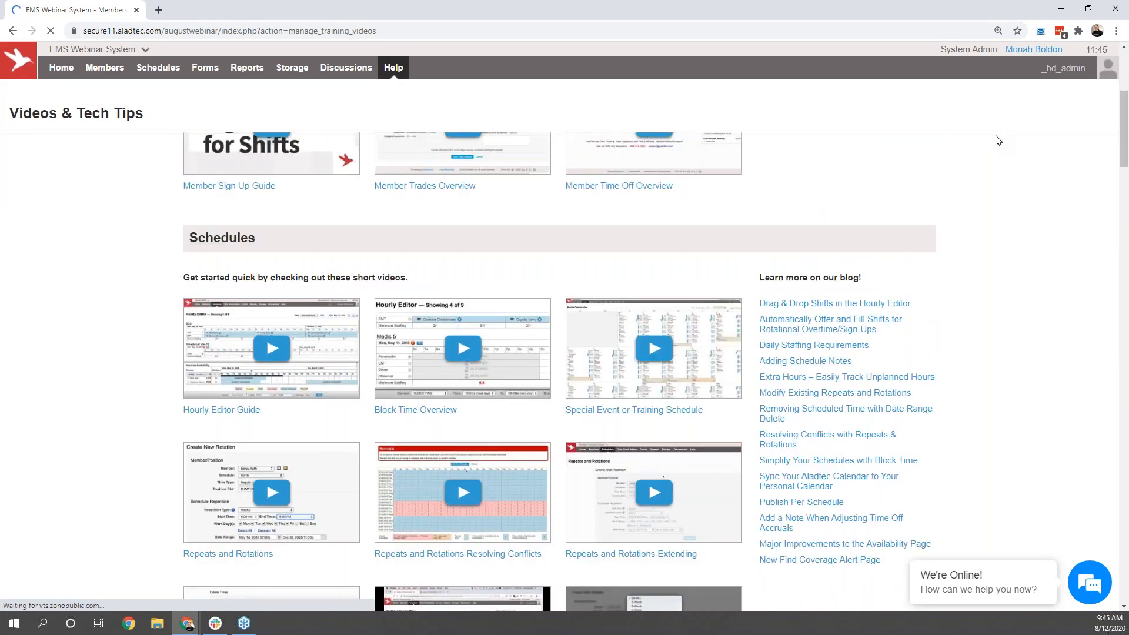
scroll(998, 140, down, 4)
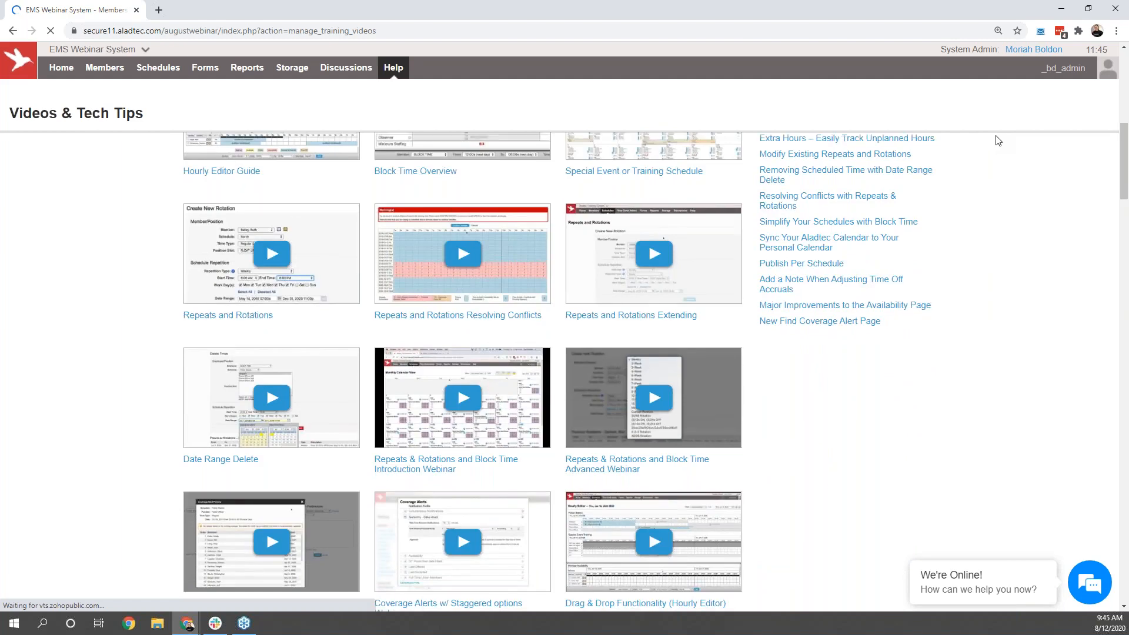
scroll(998, 140, down, 7)
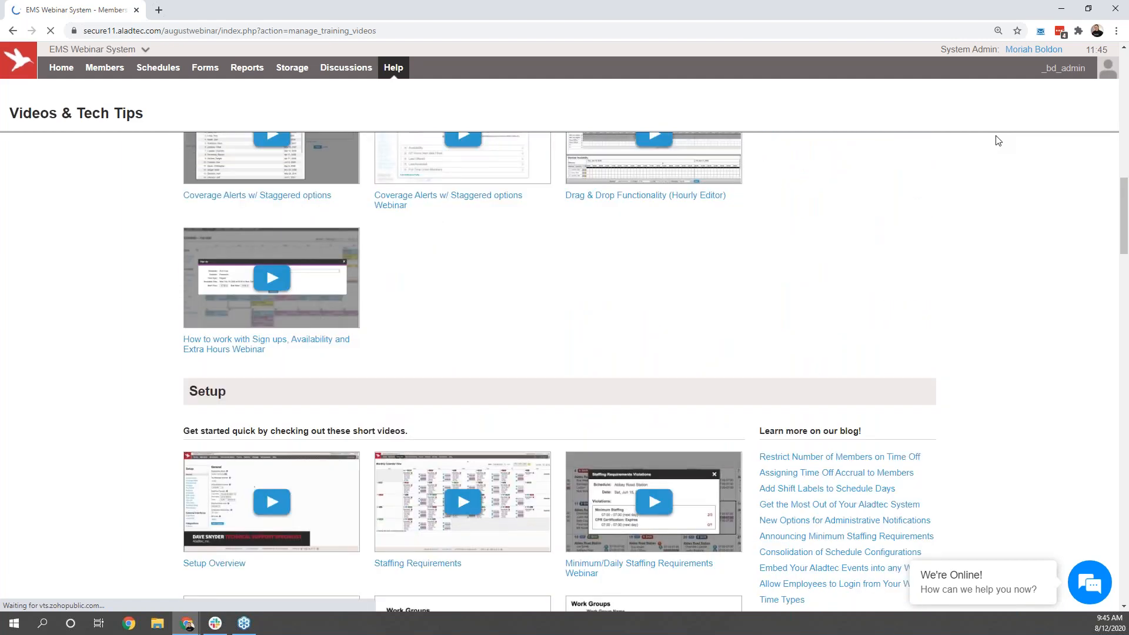
scroll(998, 140, down, 4)
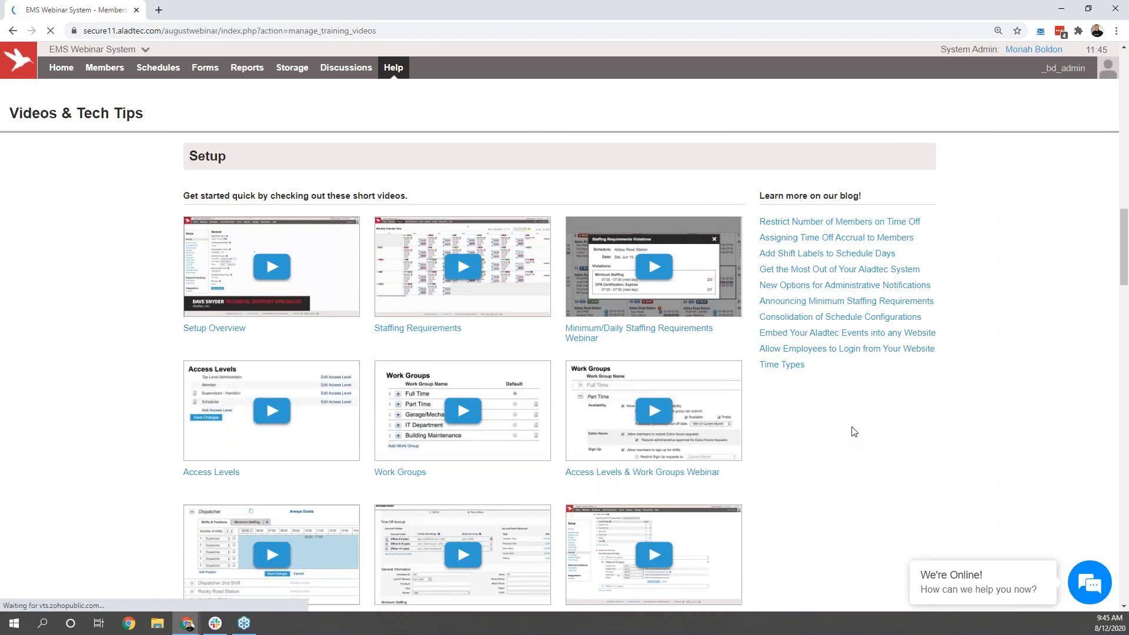
scroll(854, 432, up, 9)
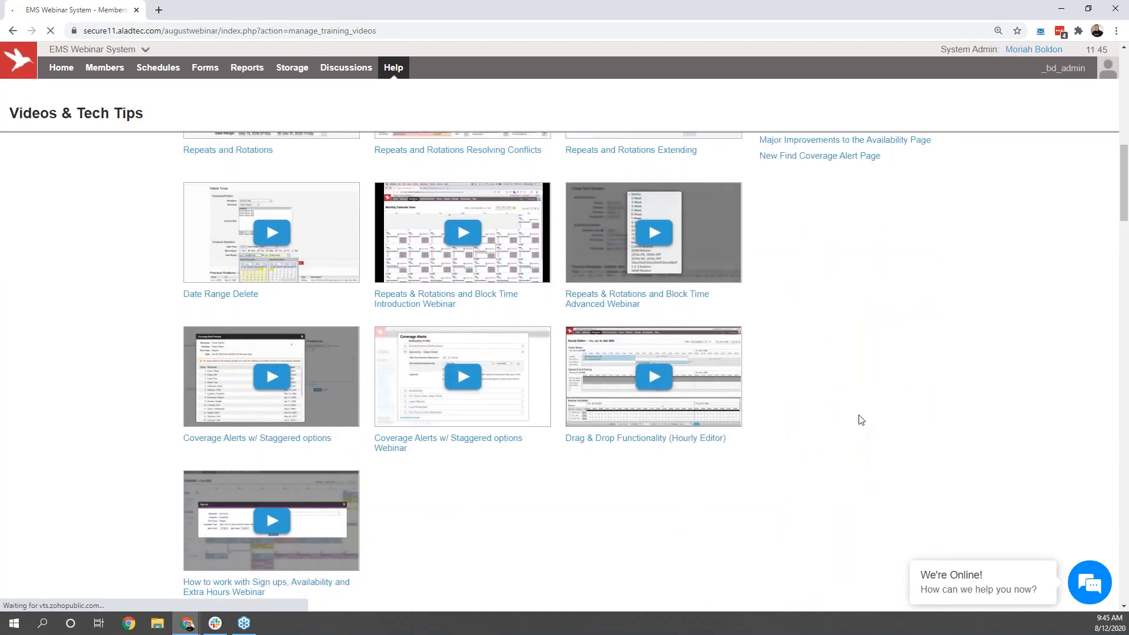
scroll(861, 420, up, 12)
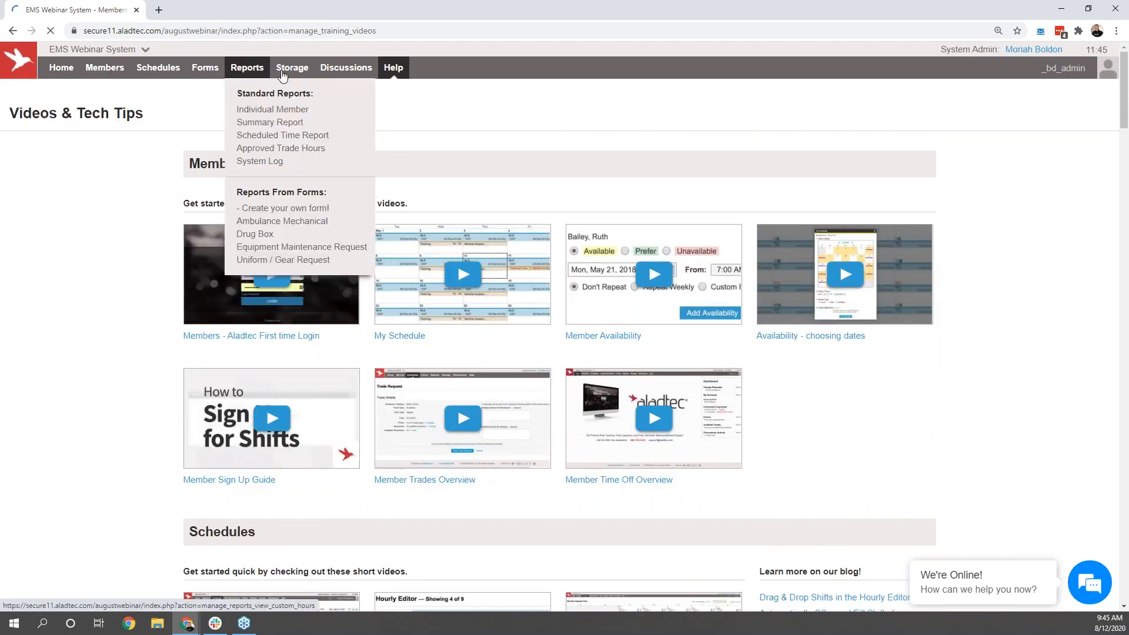
Step: Look up the support contact options on the Contact Us page and return to the administrator's home page
mouse_move(403, 83)
click(410, 133)
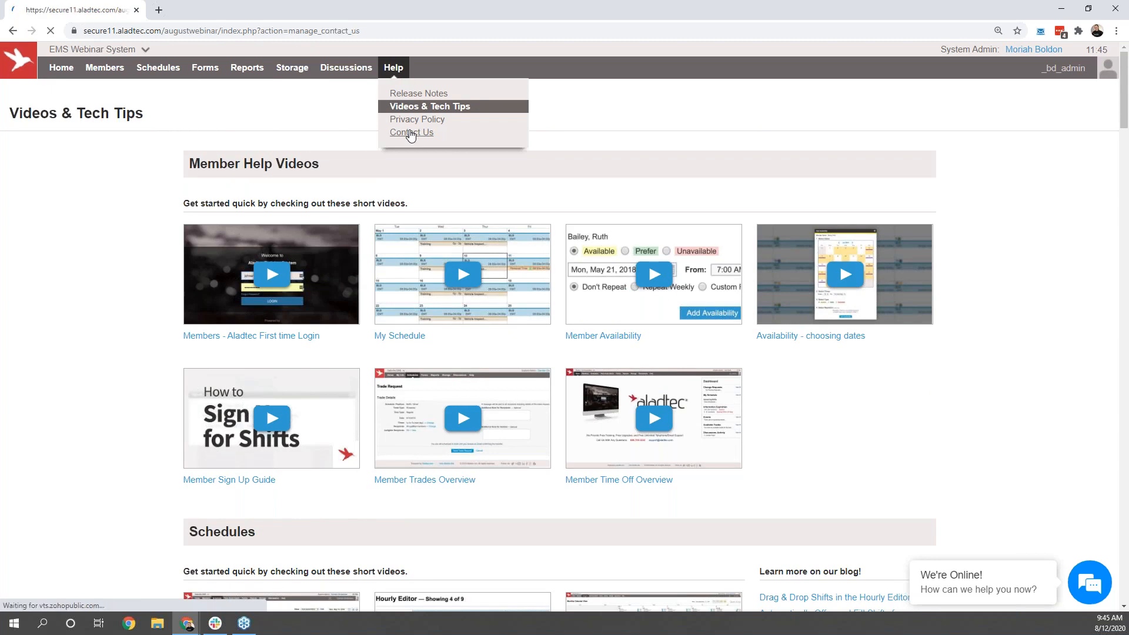
mouse_move(67, 75)
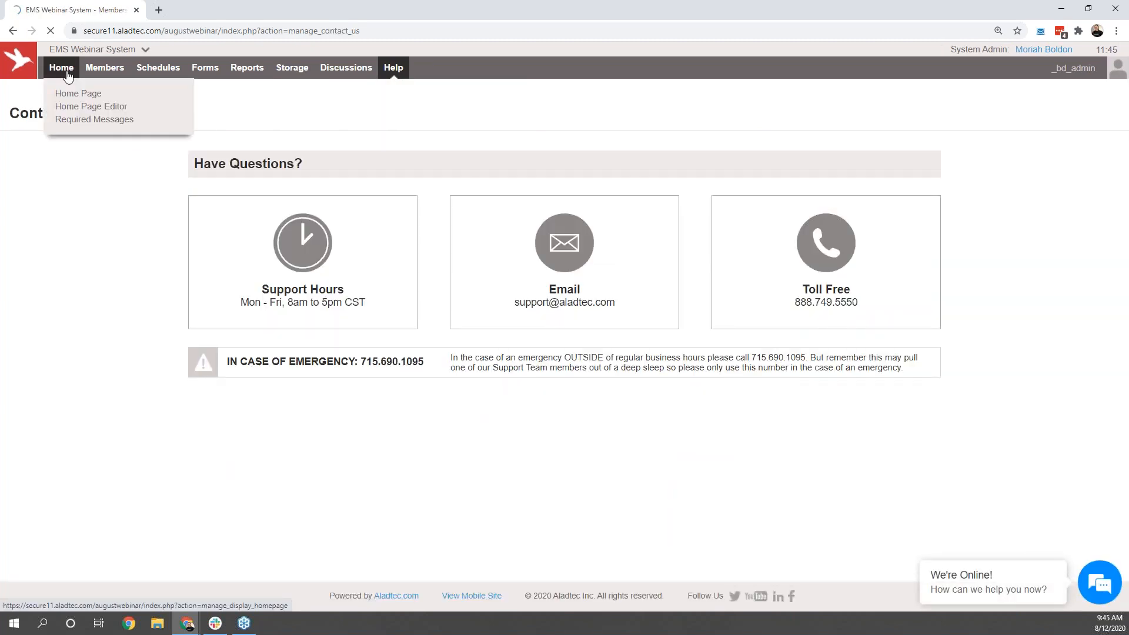
click(61, 68)
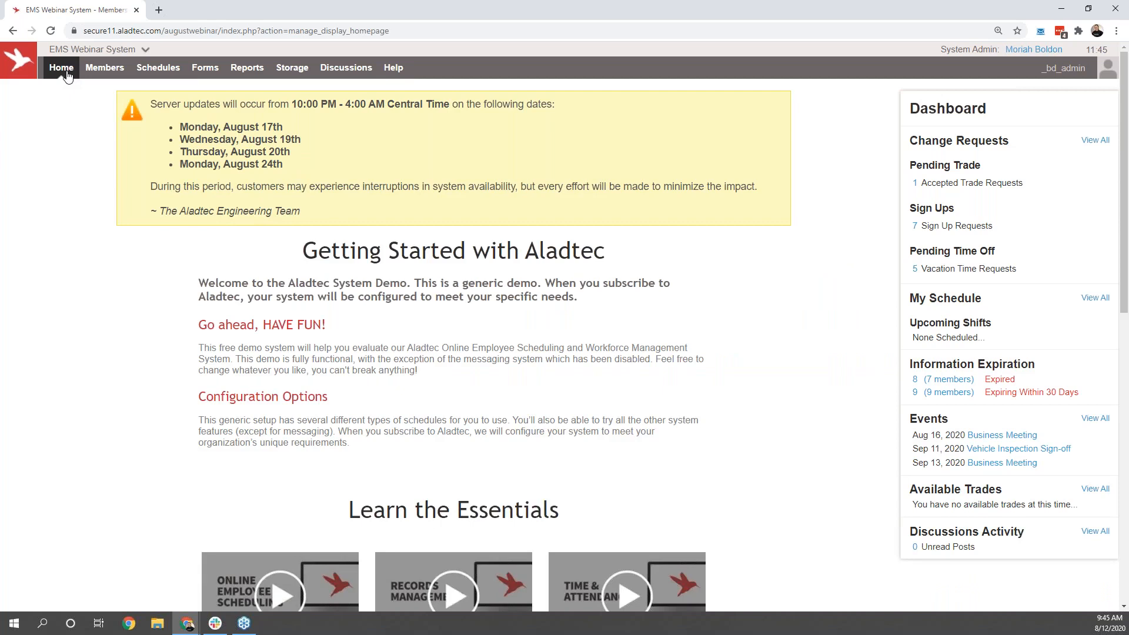